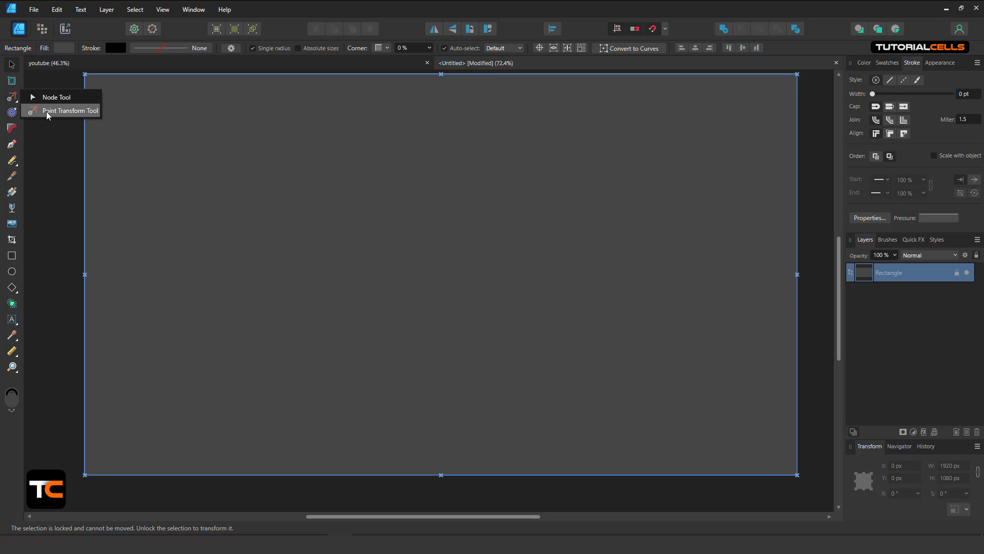
# Draw a trapezoid about 591 by 415 px in the upper middle of the artboard.
pyautogui.click(52, 98)
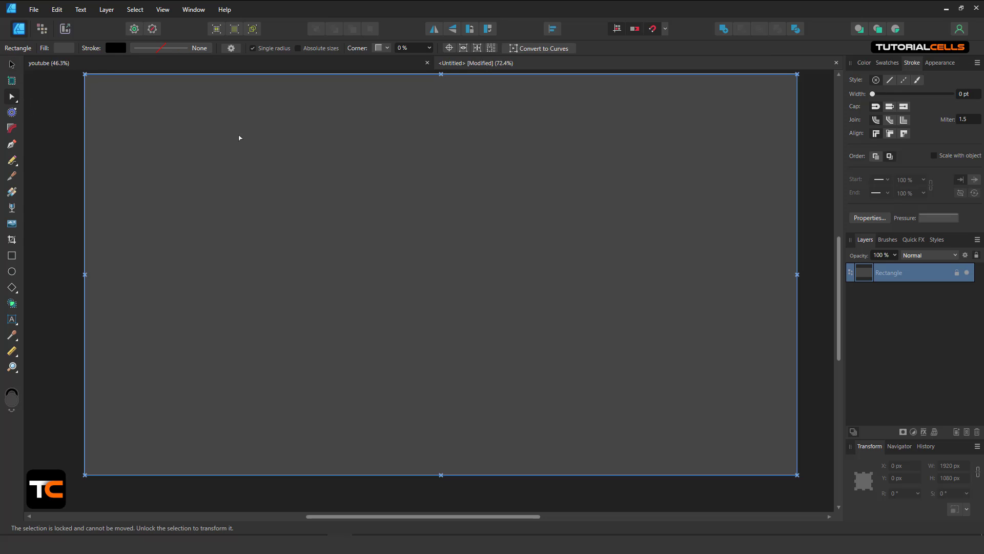
pyautogui.click(13, 261)
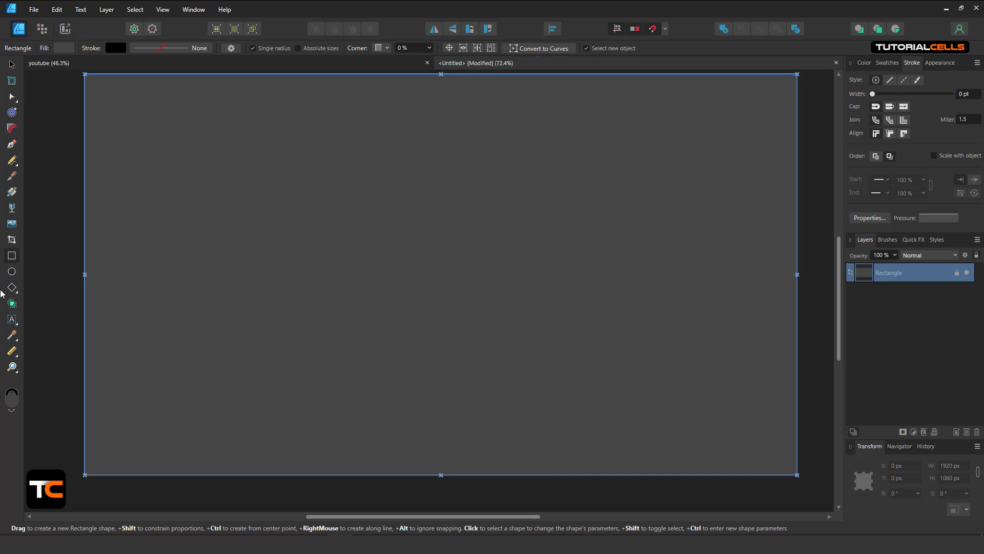
pyautogui.click(16, 292)
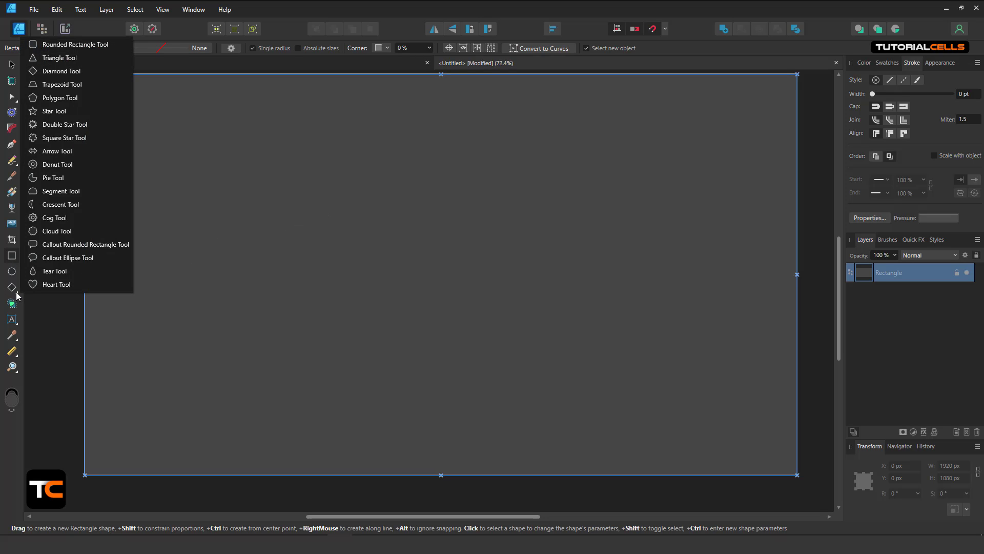
pyautogui.click(75, 85)
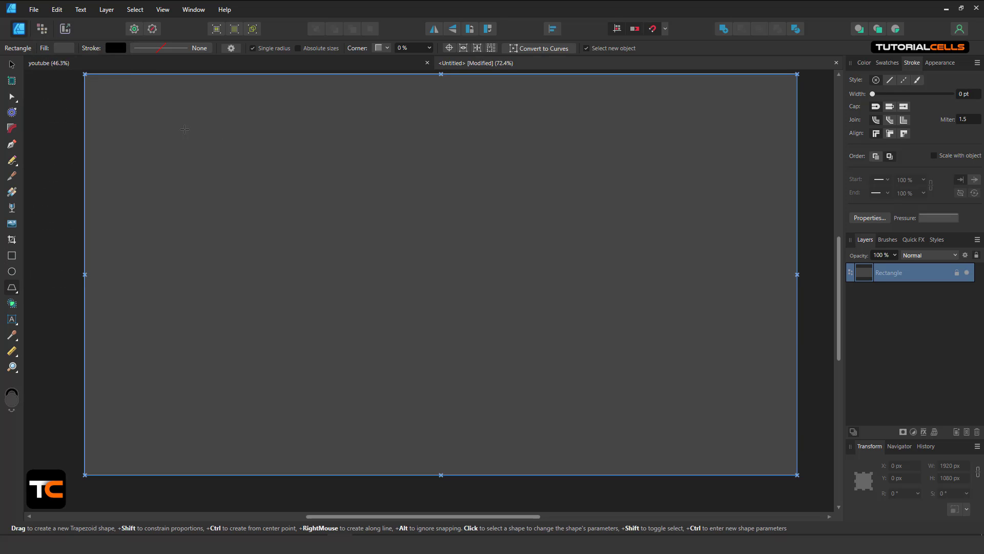
pyautogui.moveTo(295, 157); pyautogui.dragTo(514, 311)
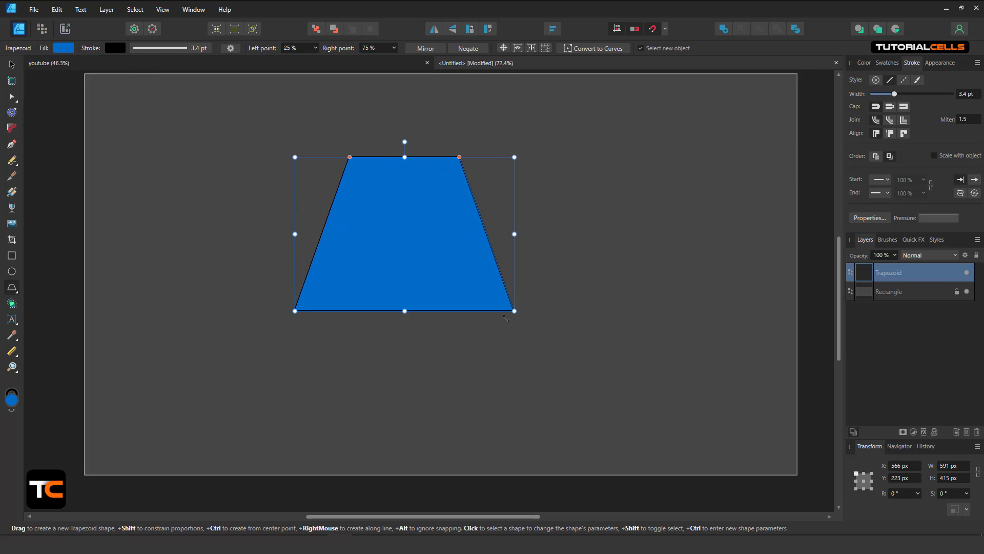
# Lower the trapezoid's top edge so that its height is about 309 px.
pyautogui.click(865, 62)
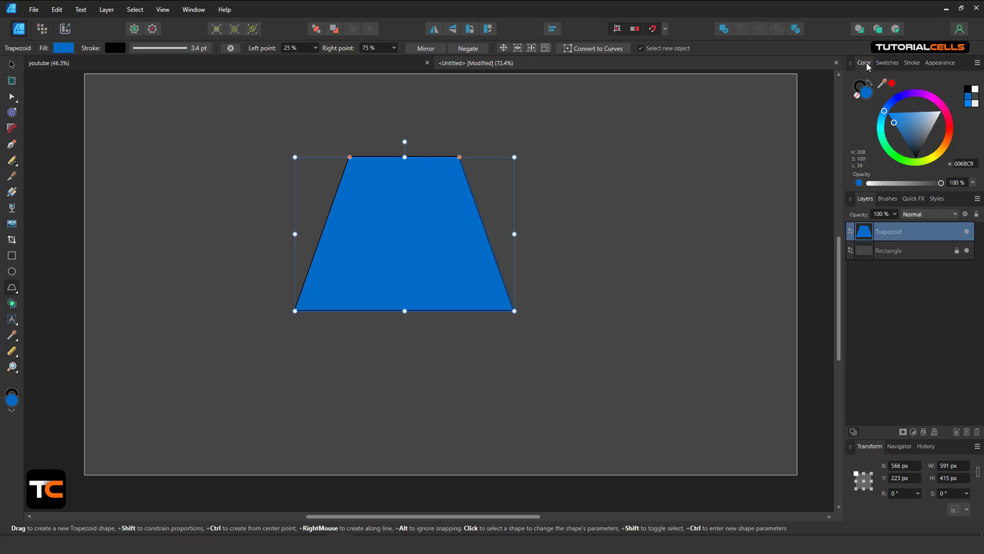
pyautogui.click(883, 64)
pyautogui.click(864, 63)
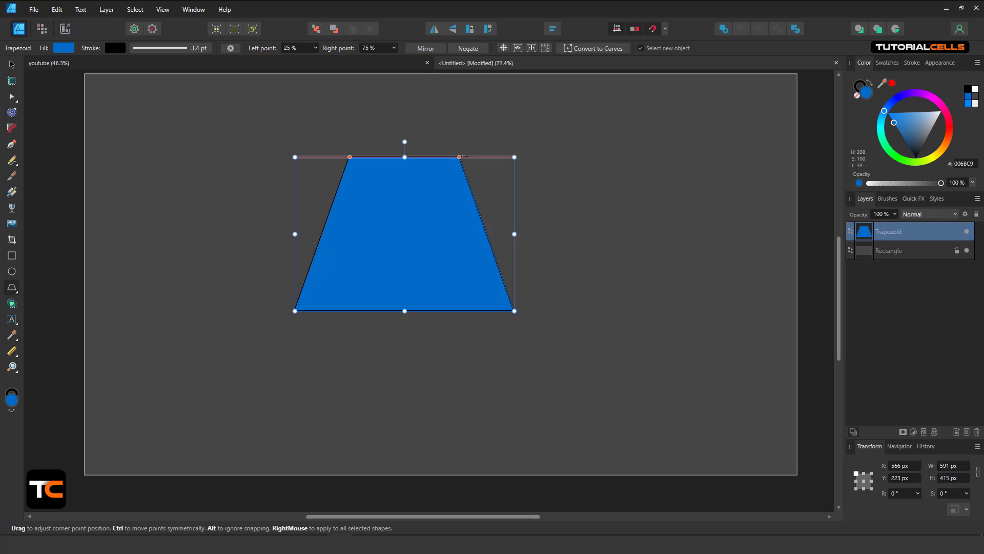
pyautogui.moveTo(465, 156); pyautogui.dragTo(405, 197)
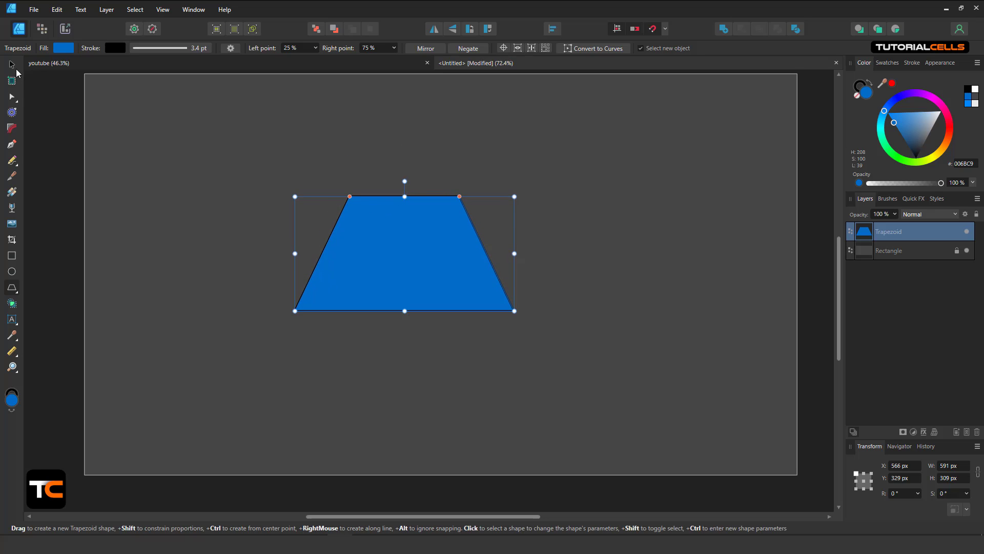
# Move the trapezoid right to about X 733 px and shift its upper-left corner point to 27 %.
pyautogui.click(12, 65)
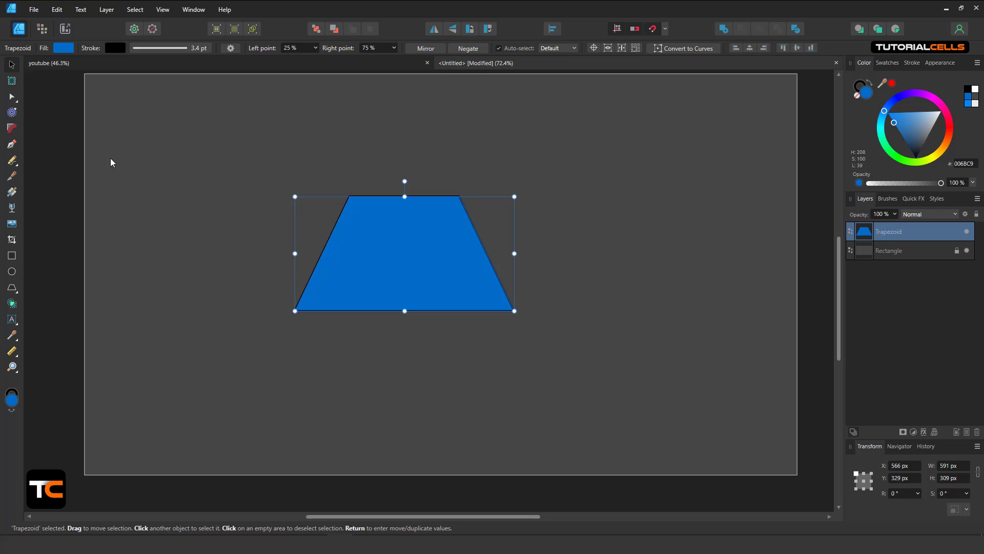
pyautogui.click(17, 101)
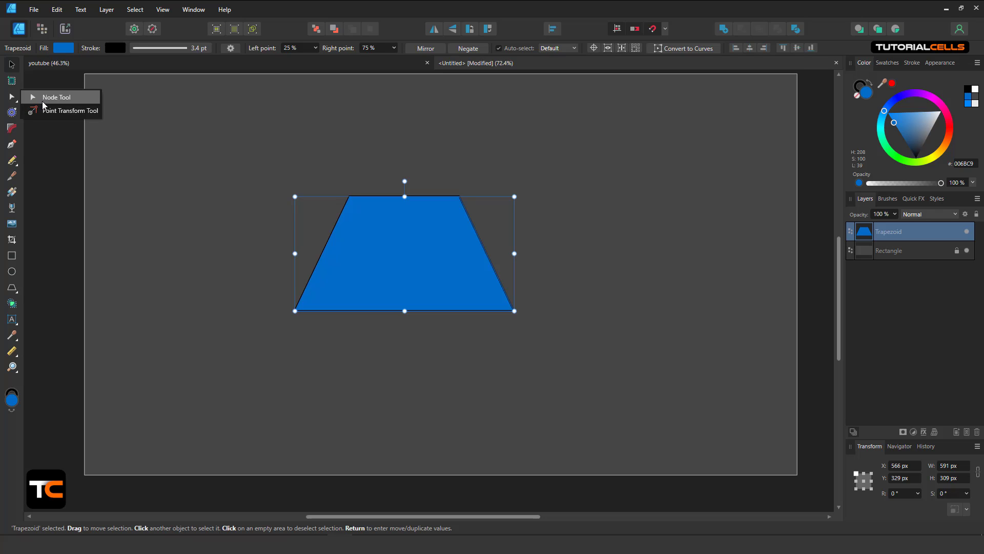
pyautogui.click(42, 100)
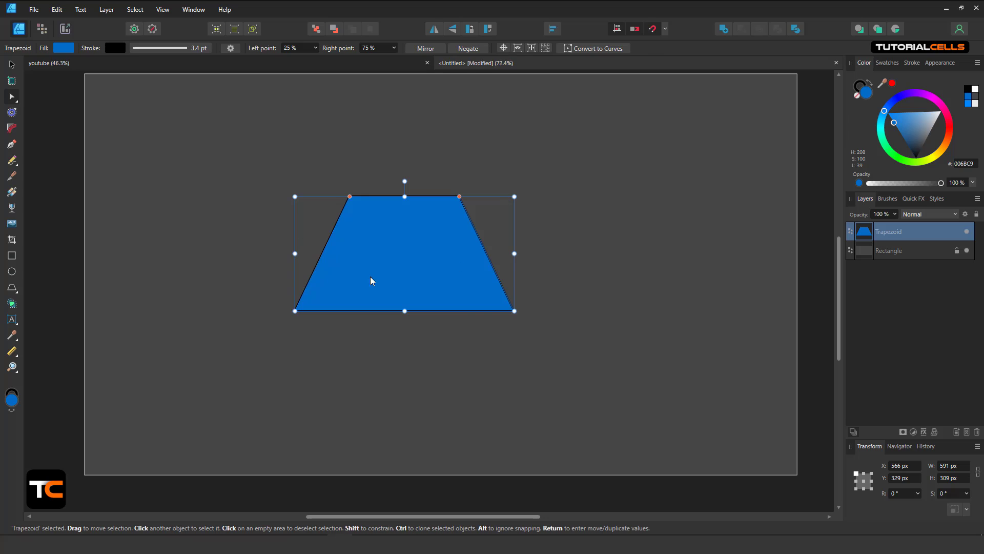
pyautogui.moveTo(370, 276); pyautogui.dragTo(476, 252)
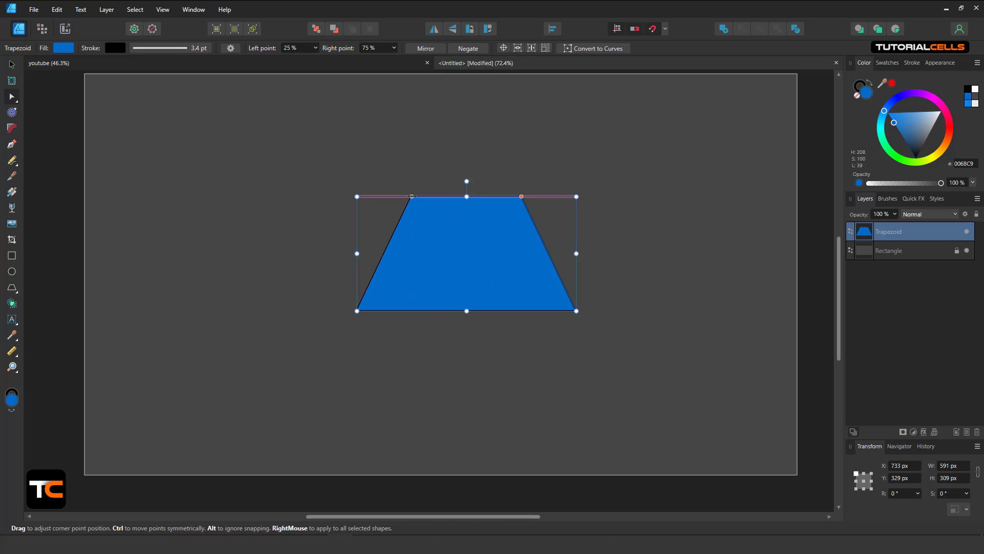
pyautogui.moveTo(411, 197); pyautogui.dragTo(414, 220)
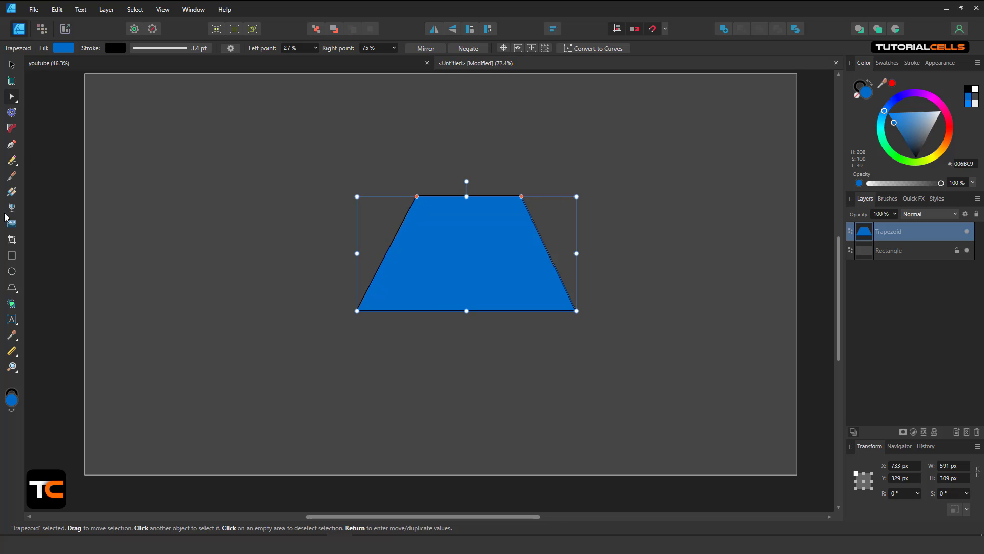
pyautogui.click(13, 290)
pyautogui.click(36, 284)
pyautogui.moveTo(204, 202); pyautogui.dragTo(287, 332)
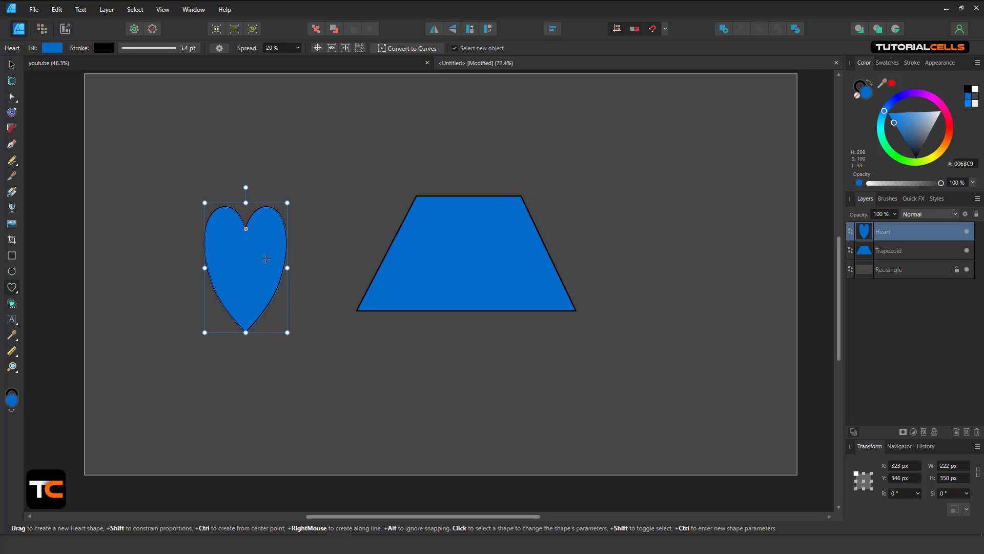
pyautogui.hotkey('ctrl', 'z')
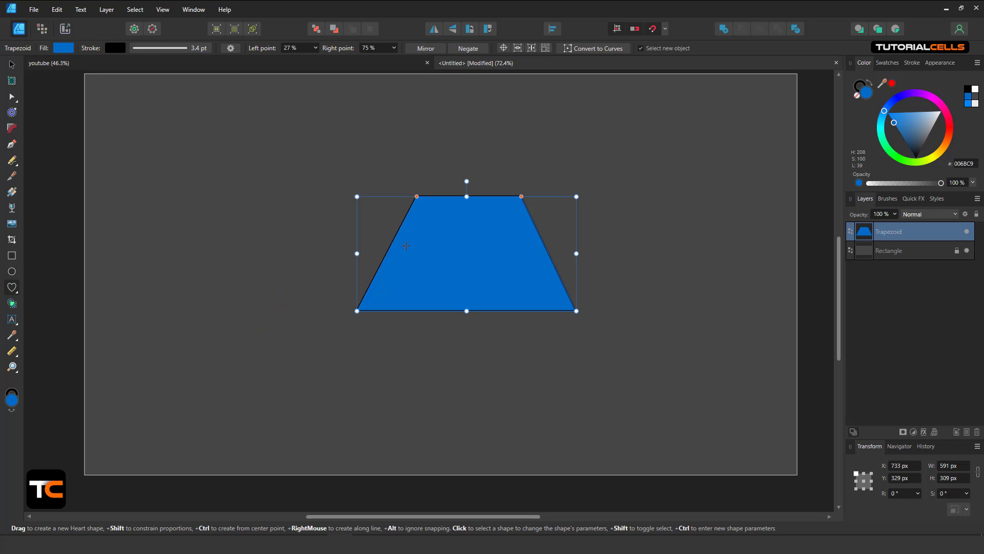
# Convert the trapezoid to curves and move its upper-right node slightly inward, to about X 1165 px.
pyautogui.click(586, 50)
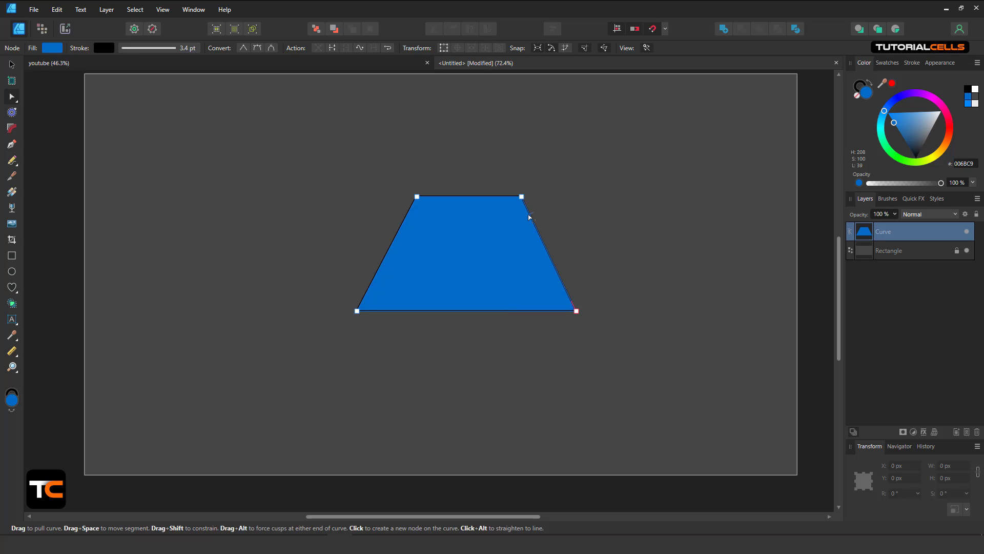
pyautogui.moveTo(523, 198)
pyautogui.mouseDown()
pyautogui.moveTo(516, 219)
pyautogui.moveTo(484, 209)
pyautogui.moveTo(540, 213)
pyautogui.moveTo(472, 226)
pyautogui.moveTo(499, 287)
pyautogui.moveTo(478, 248)
pyautogui.moveTo(517, 197)
pyautogui.mouseUp()
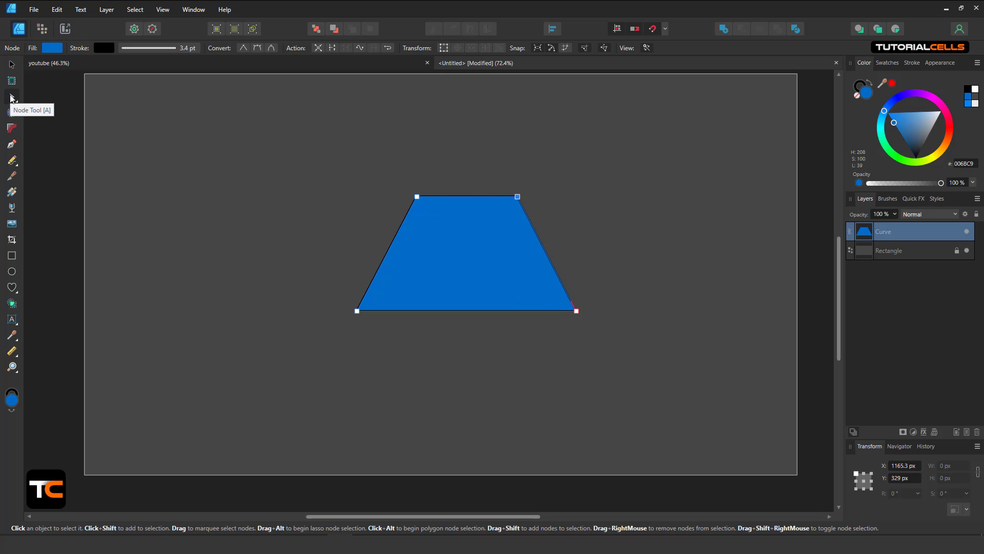
# Move the whole curve up and left to about X 614 px, Y 257 px, and deselect it.
pyautogui.click(11, 64)
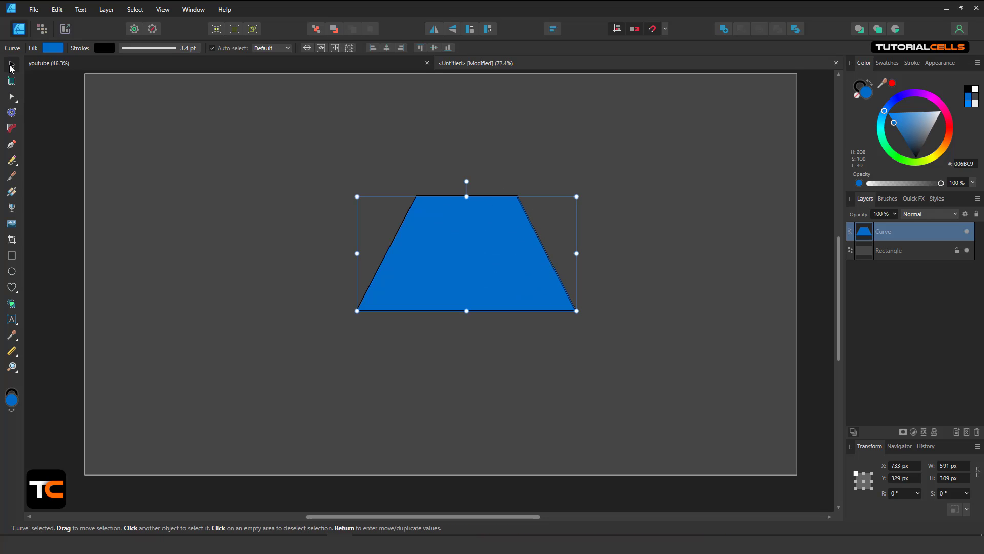
pyautogui.moveTo(452, 225); pyautogui.dragTo(429, 222)
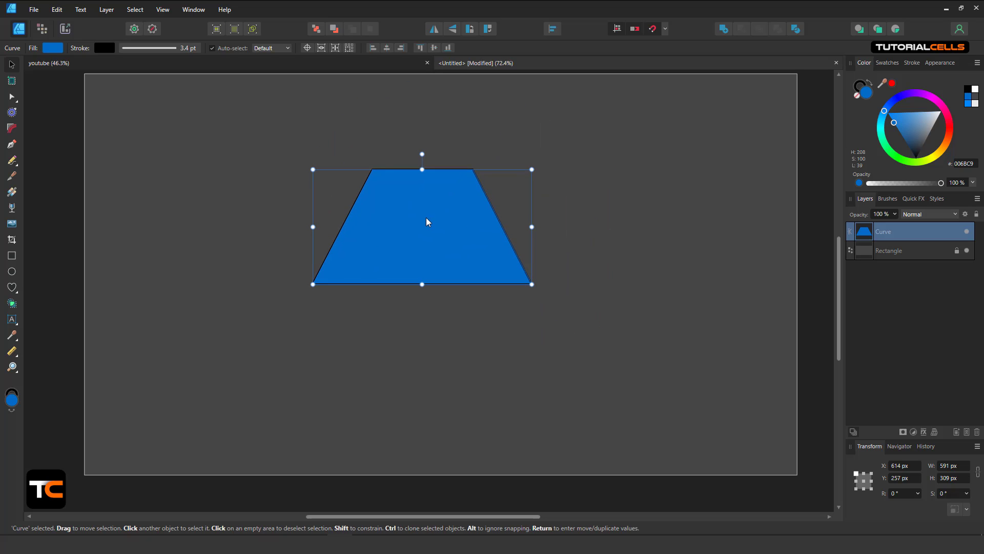
pyautogui.click(13, 98)
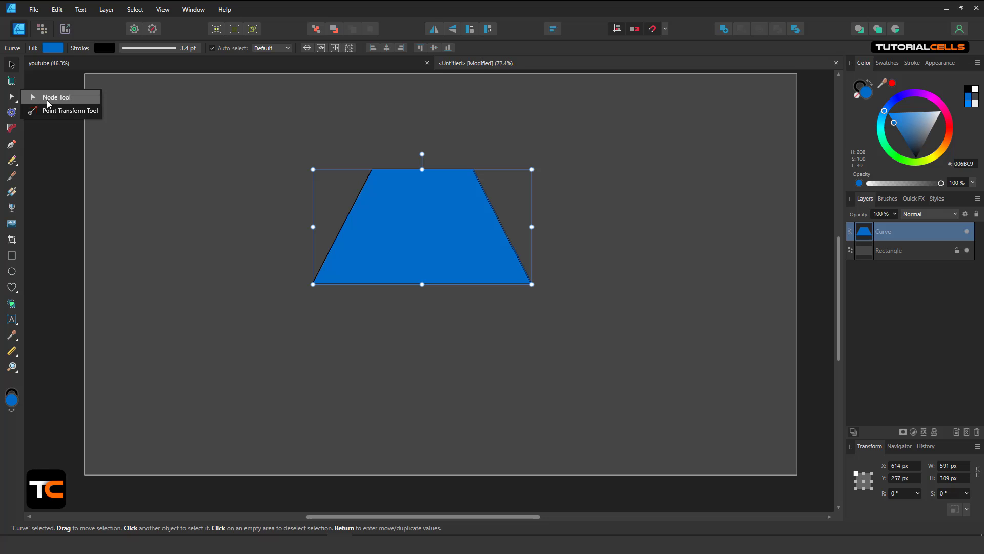
pyautogui.click(51, 152)
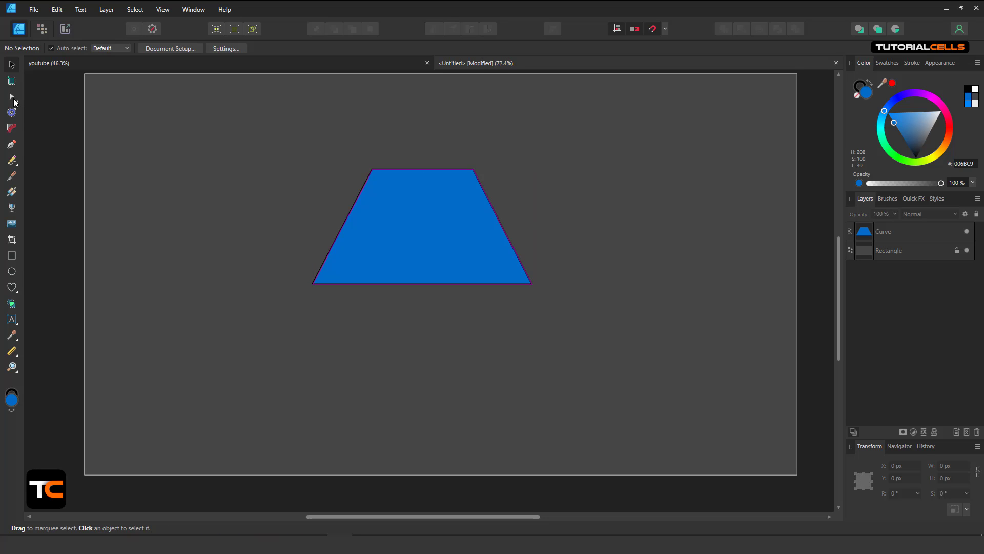
# Add a node midway along the curve's top edge and pull it down to about Y 338 px to form a V-shaped notch.
pyautogui.click(14, 98)
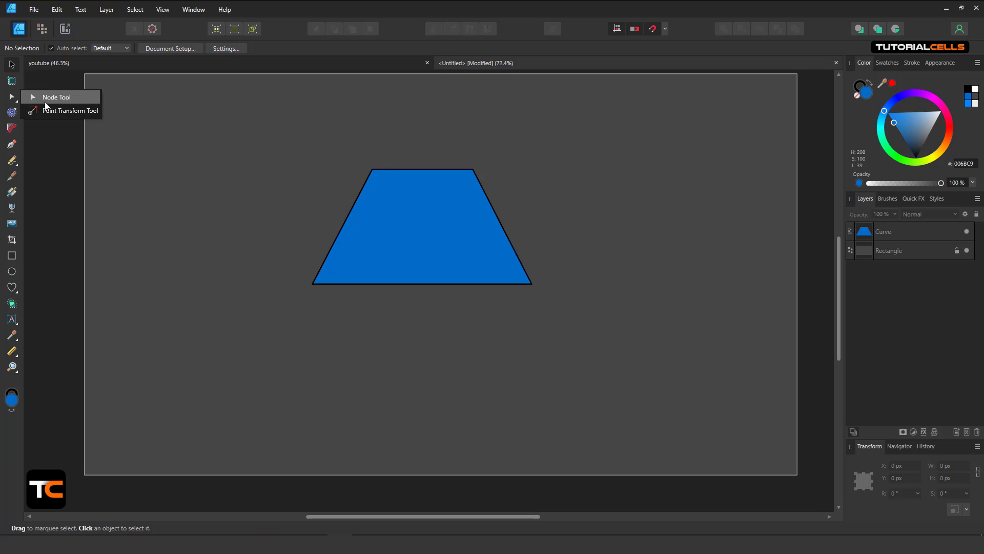
pyautogui.click(48, 97)
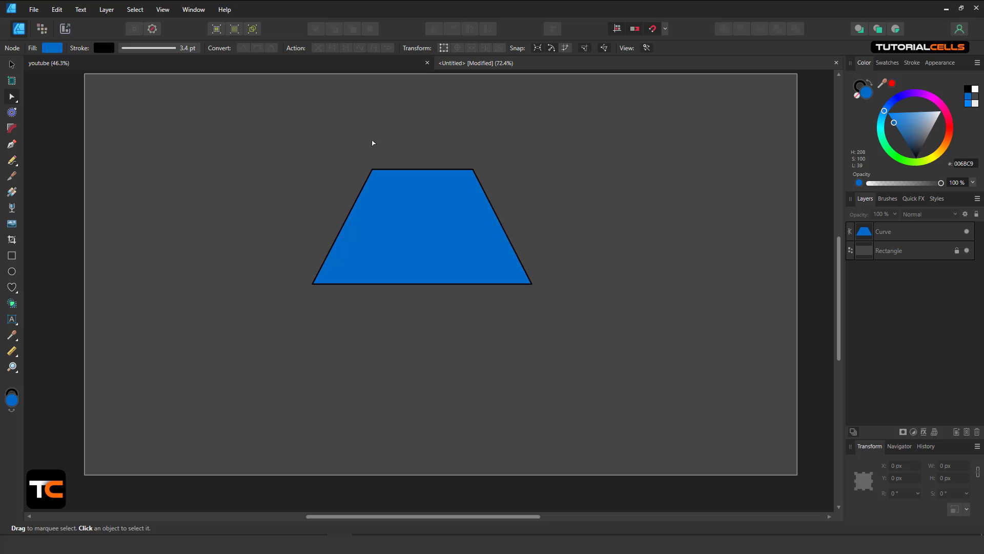
pyautogui.click(409, 177)
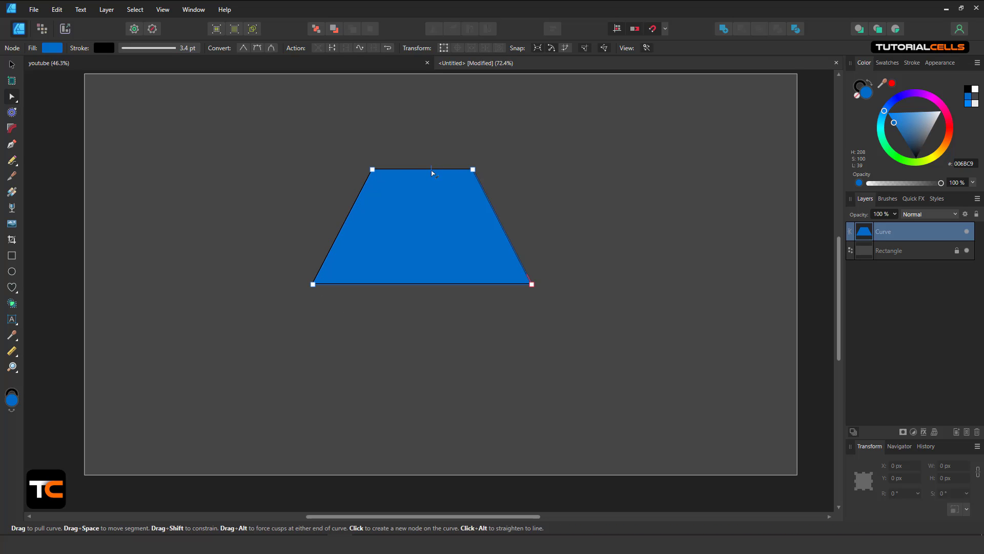
pyautogui.scroll(4, 429, 171)
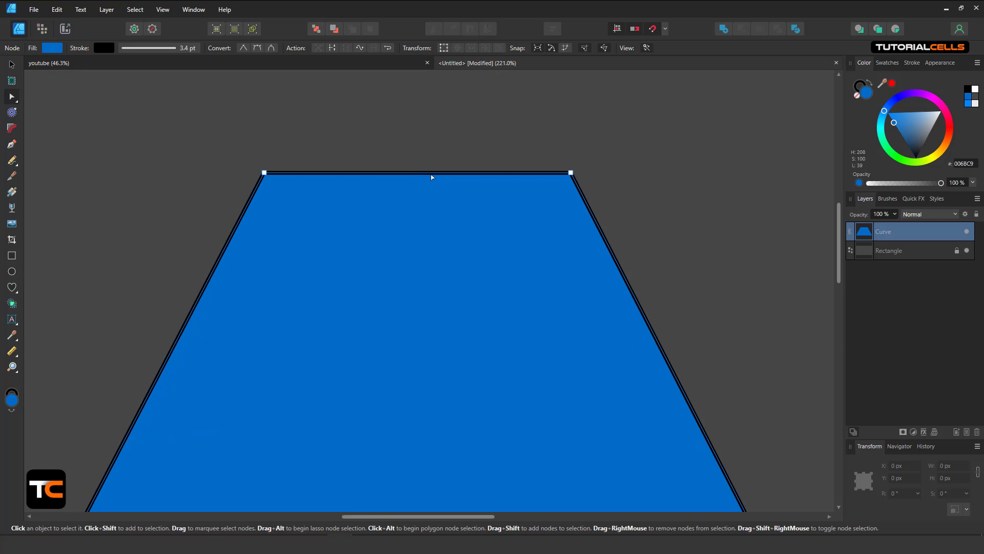
pyautogui.click(430, 173)
pyautogui.scroll(-3, 429, 235)
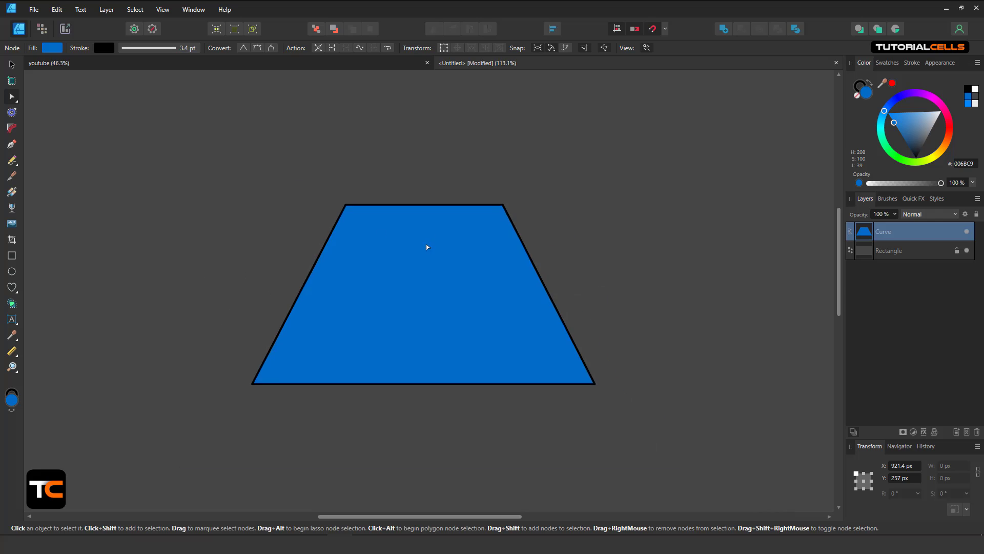
pyautogui.moveTo(442, 164); pyautogui.dragTo(438, 212)
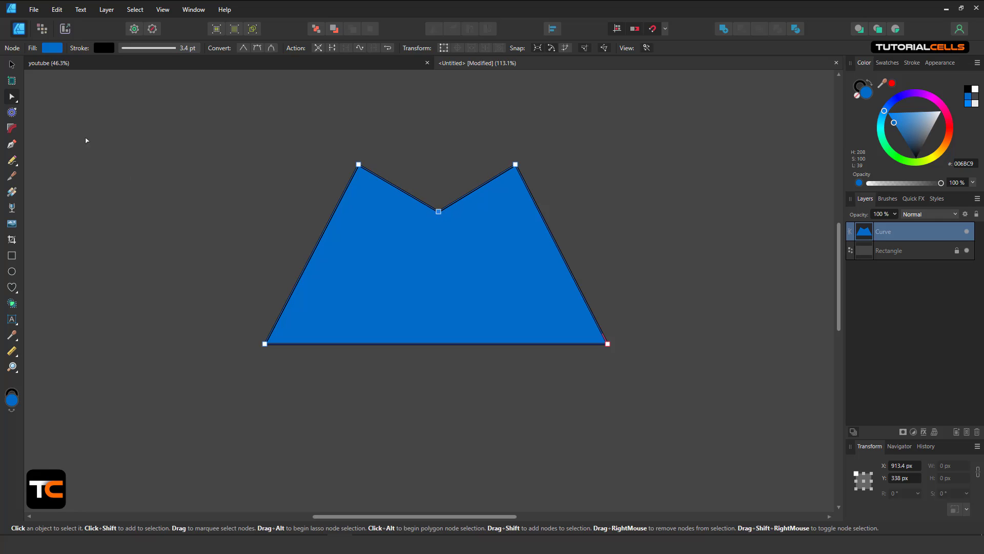
# Set the curve's fill to bright blue 0E85FF and its stroke to violet-blue 2E0EFF.
pyautogui.click(49, 51)
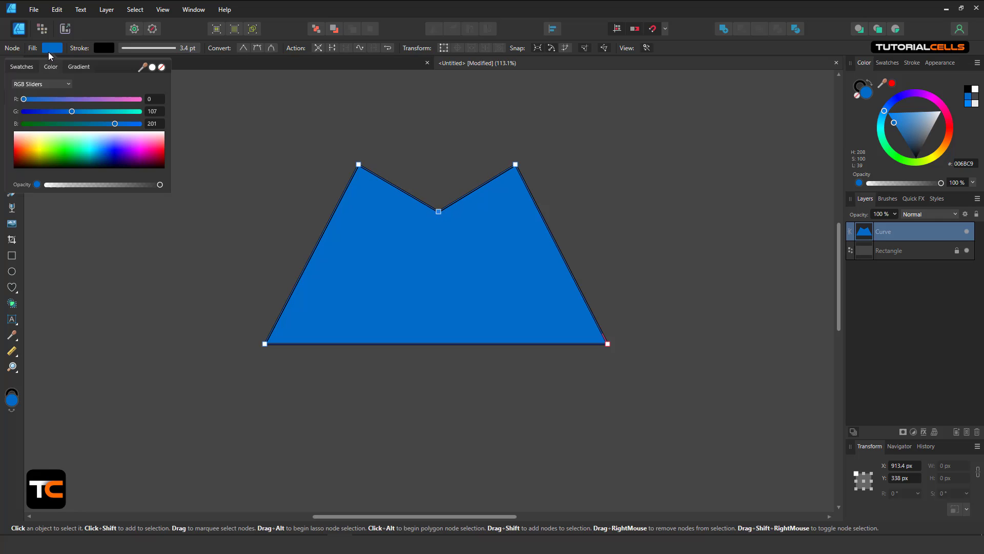
pyautogui.moveTo(73, 143)
pyautogui.mouseDown()
pyautogui.moveTo(71, 152)
pyautogui.moveTo(78, 146)
pyautogui.moveTo(69, 143)
pyautogui.moveTo(104, 148)
pyautogui.mouseUp()
pyautogui.click(103, 49)
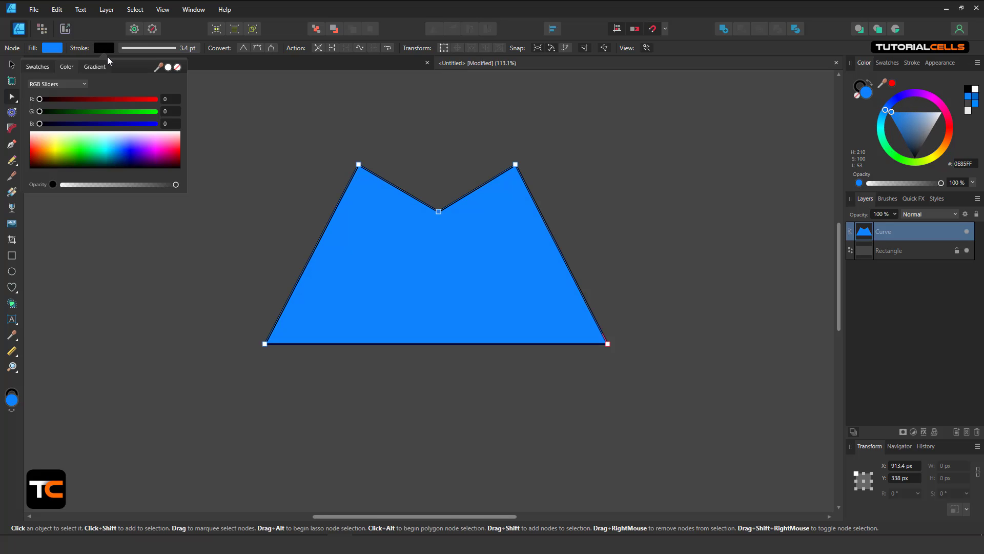
pyautogui.click(177, 68)
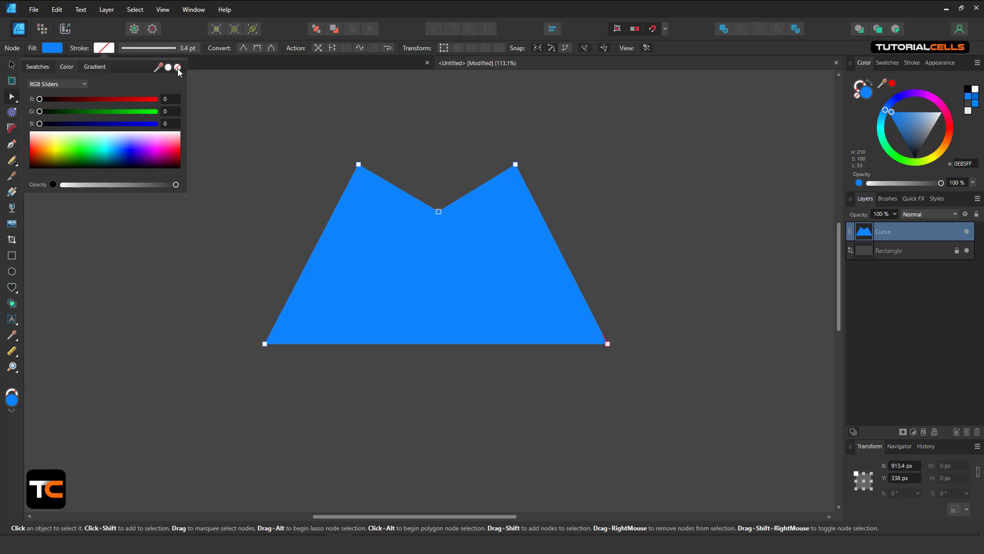
pyautogui.moveTo(138, 152)
pyautogui.mouseDown()
pyautogui.moveTo(124, 147)
pyautogui.moveTo(135, 149)
pyautogui.mouseUp()
pyautogui.click(262, 152)
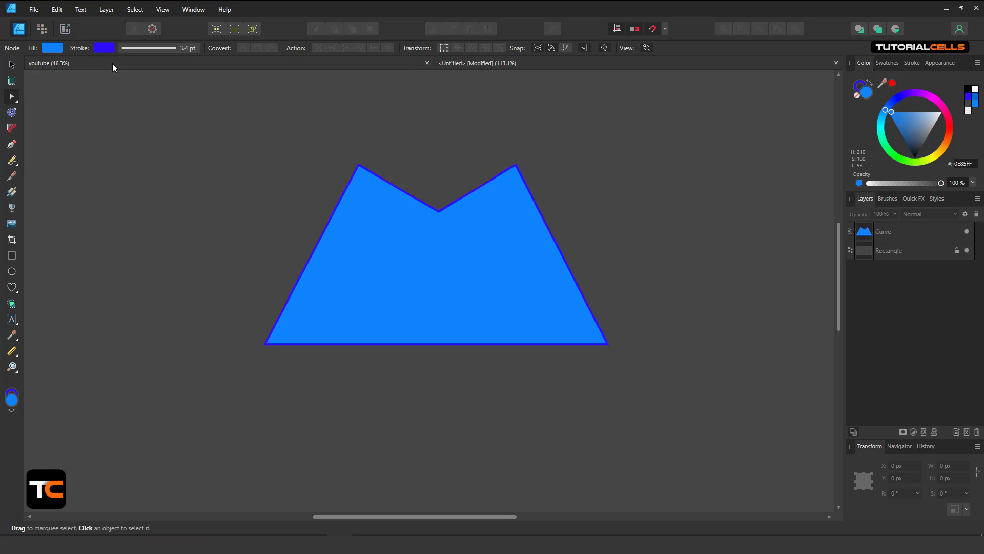
pyautogui.click(141, 48)
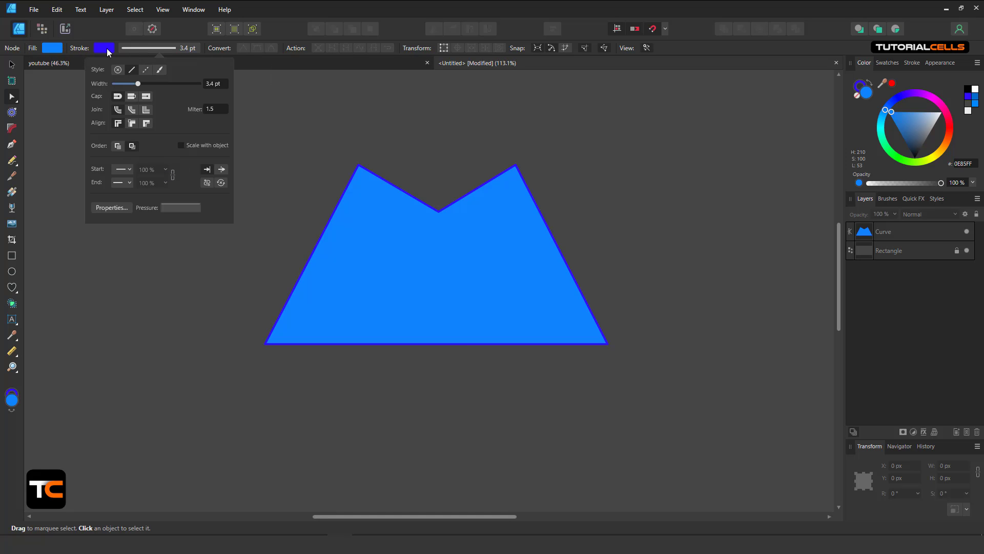
pyautogui.click(51, 48)
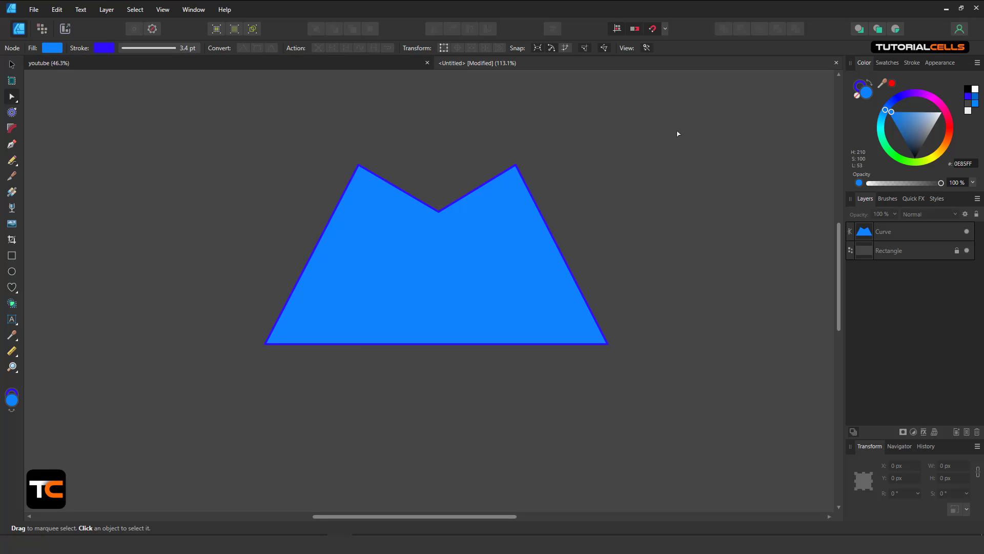
pyautogui.click(885, 63)
pyautogui.click(865, 63)
pyautogui.click(888, 64)
pyautogui.click(865, 63)
# Set the curve's fill to the darker blue 136AC3 and make its stroke the active colour.
pyautogui.moveTo(890, 105)
pyautogui.mouseDown()
pyautogui.moveTo(897, 97)
pyautogui.moveTo(895, 131)
pyautogui.moveTo(898, 122)
pyautogui.mouseUp()
pyautogui.click(473, 218)
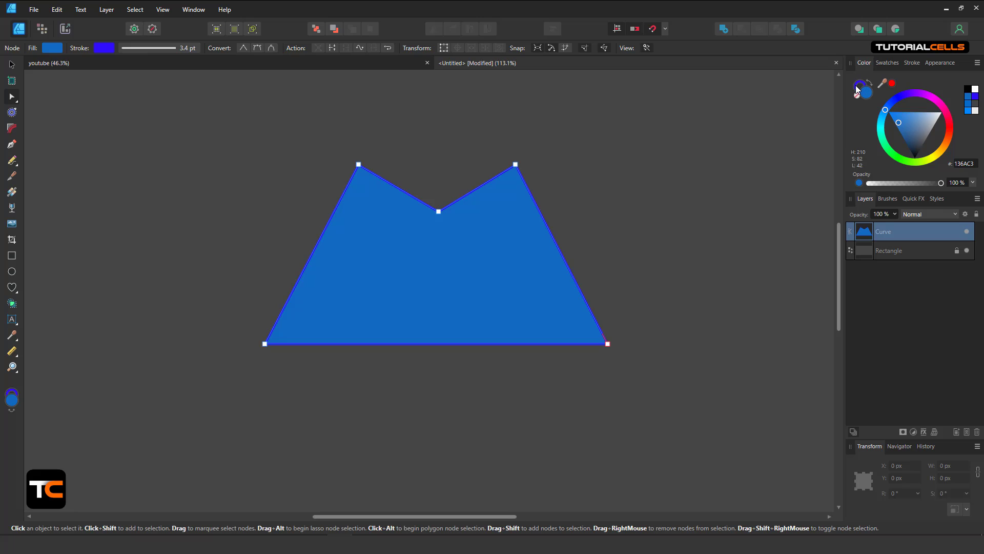
pyautogui.click(859, 86)
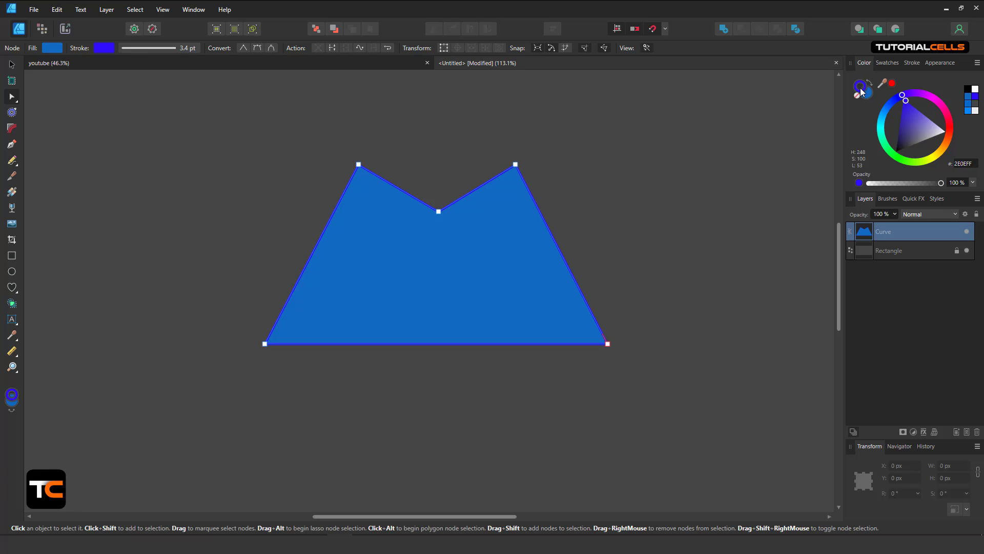
# Shift the curve's stroke colour to violet 400EFF, and set the stroke to none.
pyautogui.moveTo(933, 101); pyautogui.dragTo(906, 94)
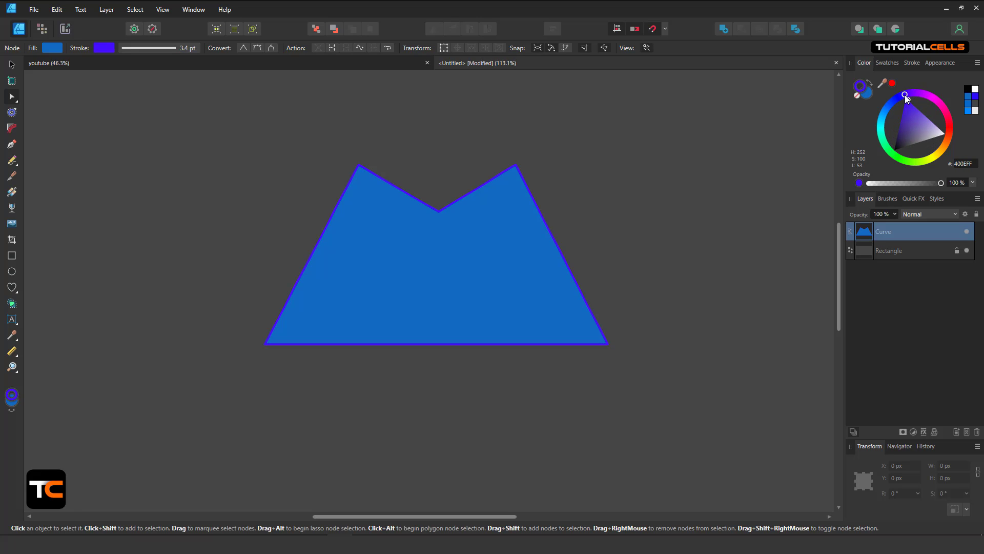
pyautogui.click(857, 95)
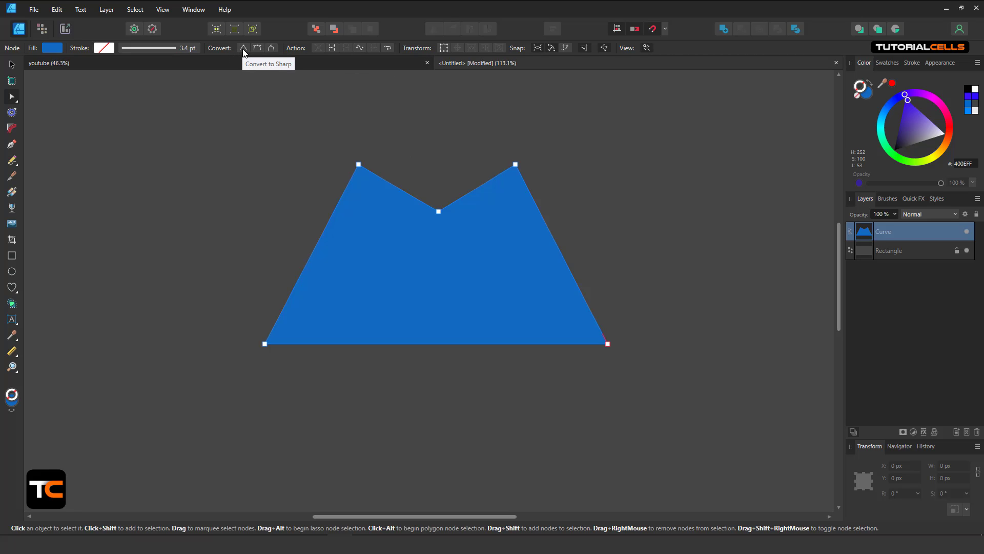
# Move the notch node to about X 915 px, Y 345 px, smooth it, lengthen its left handle, and convert it to a smart node.
pyautogui.moveTo(438, 212)
pyautogui.mouseDown()
pyautogui.moveTo(432, 225)
pyautogui.moveTo(440, 215)
pyautogui.mouseUp()
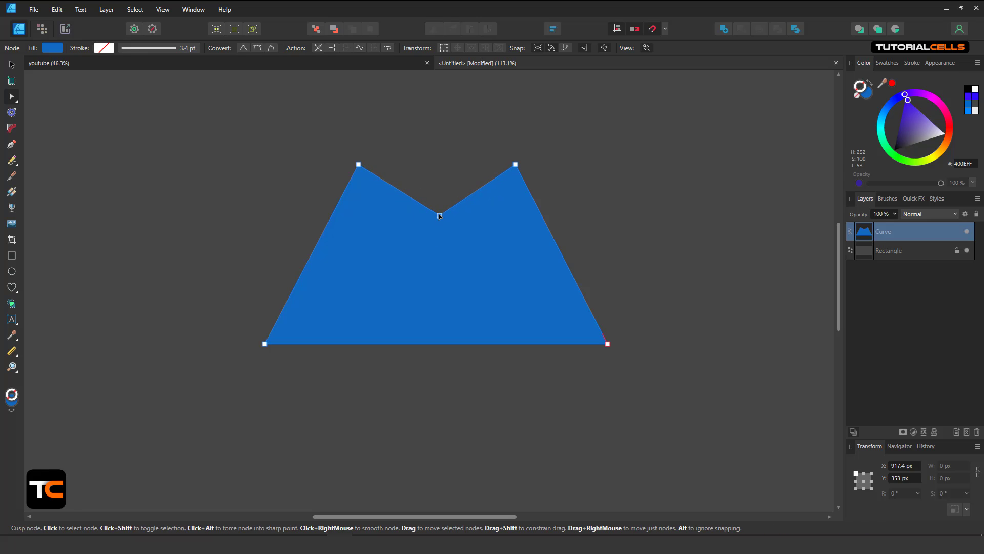
pyautogui.click(257, 48)
pyautogui.moveTo(414, 217)
pyautogui.mouseDown()
pyautogui.moveTo(413, 238)
pyautogui.moveTo(406, 203)
pyautogui.moveTo(394, 211)
pyautogui.moveTo(401, 222)
pyautogui.mouseUp()
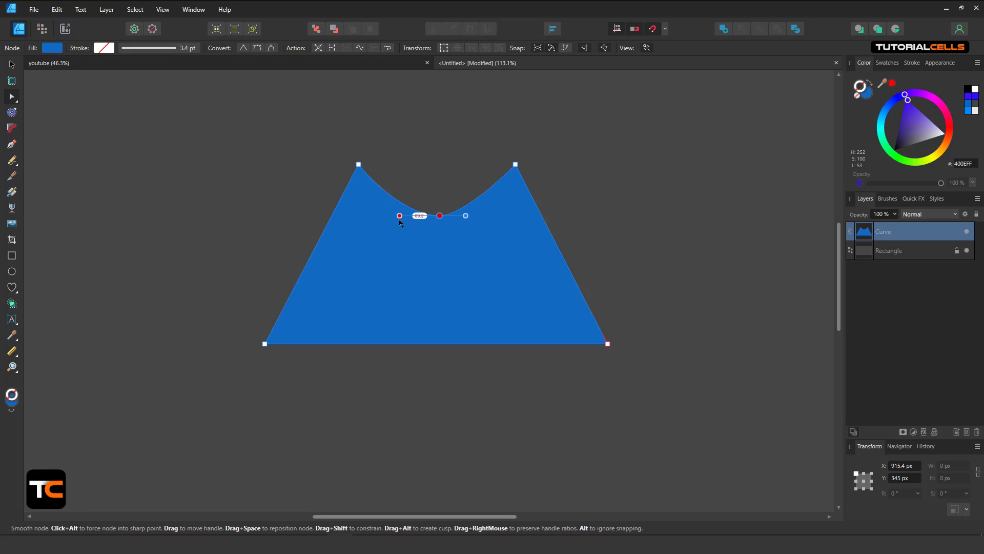
pyautogui.click(272, 48)
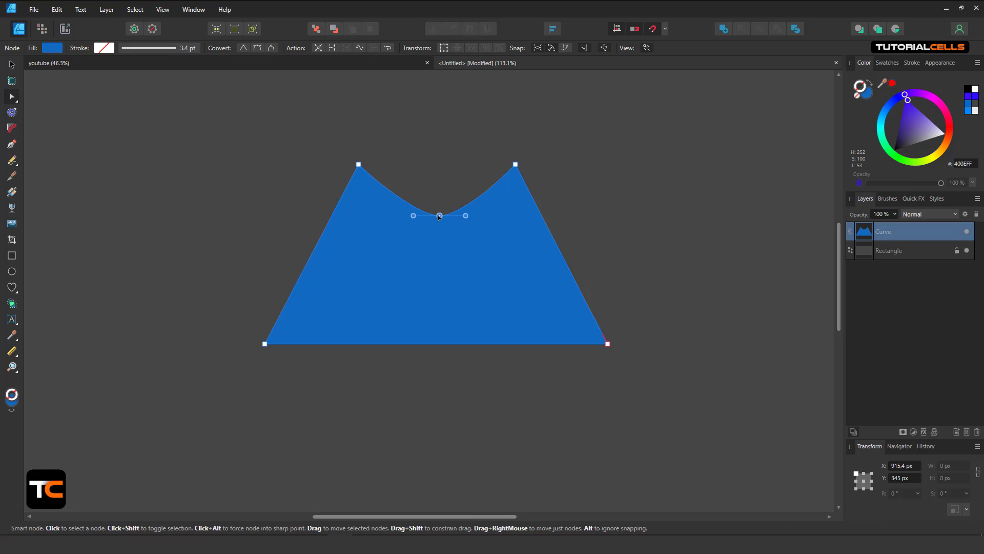
# Reposition the rounded notch node to about X 907 px, Y 330 px.
pyautogui.moveTo(439, 216)
pyautogui.mouseDown()
pyautogui.moveTo(435, 123)
pyautogui.moveTo(446, 241)
pyautogui.moveTo(447, 172)
pyautogui.moveTo(449, 220)
pyautogui.moveTo(434, 205)
pyautogui.moveTo(442, 211)
pyautogui.mouseUp()
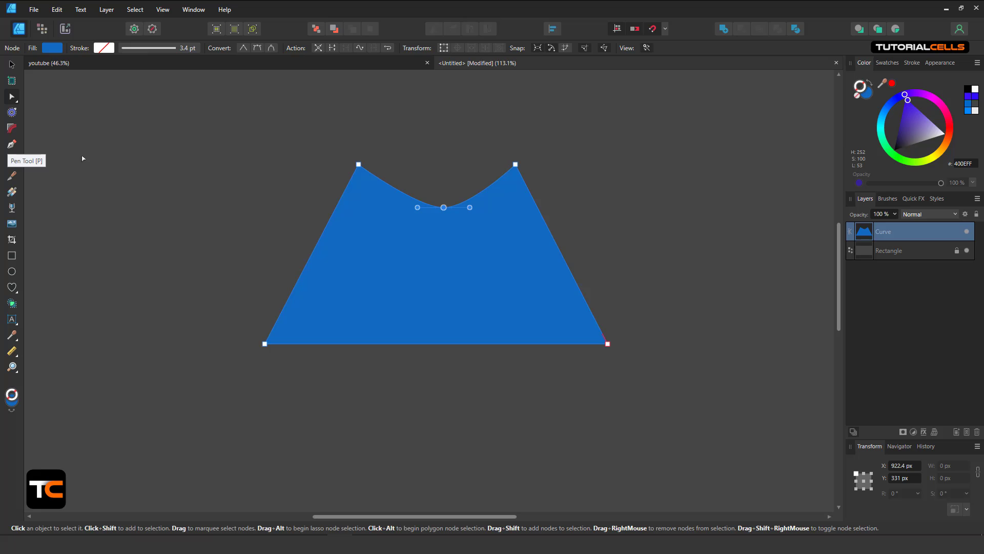
pyautogui.moveTo(448, 209)
pyautogui.mouseDown()
pyautogui.moveTo(440, 189)
pyautogui.moveTo(437, 205)
pyautogui.mouseUp()
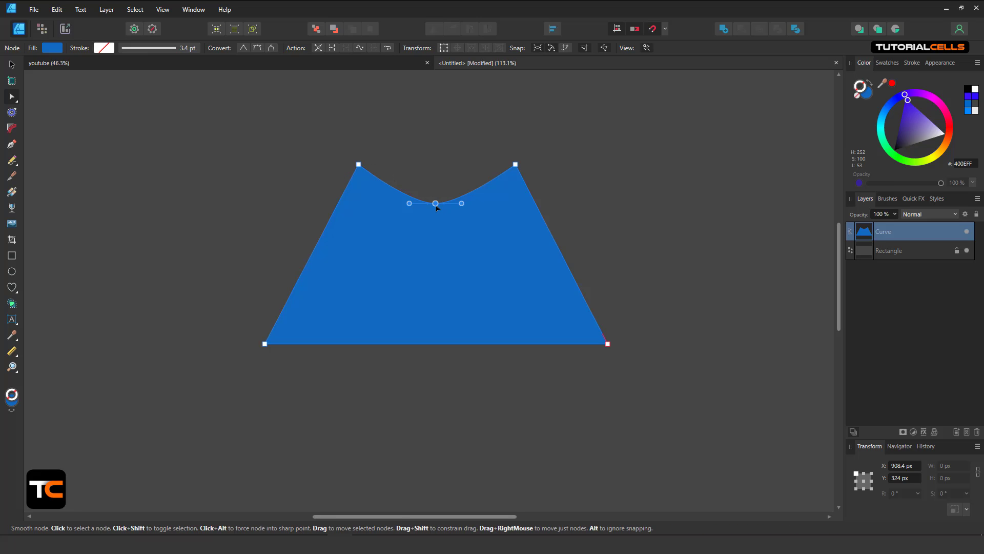
pyautogui.moveTo(435, 205); pyautogui.dragTo(434, 209)
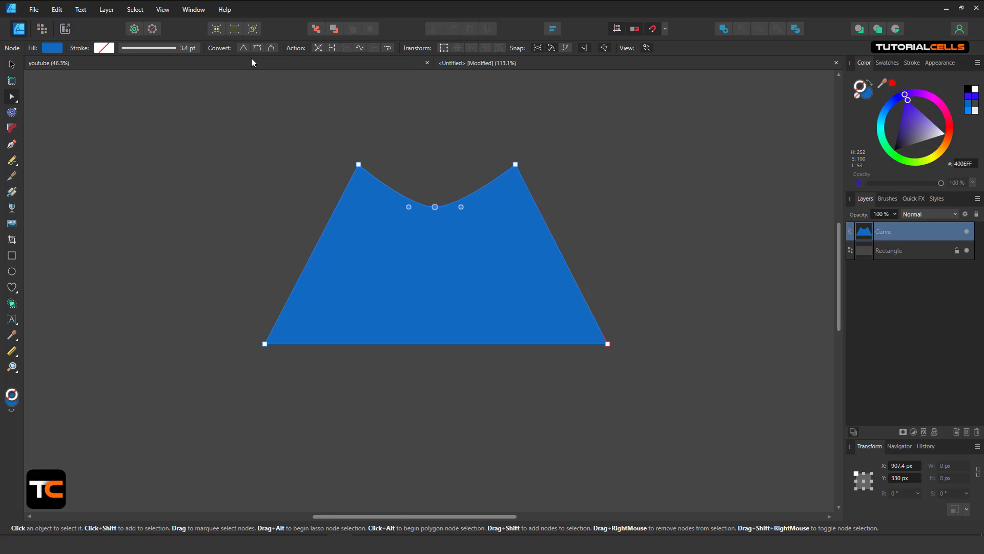
# Convert the notch node to sharp, move it to about X 911 px, Y 328 px, and convert it back to smooth.
pyautogui.click(241, 48)
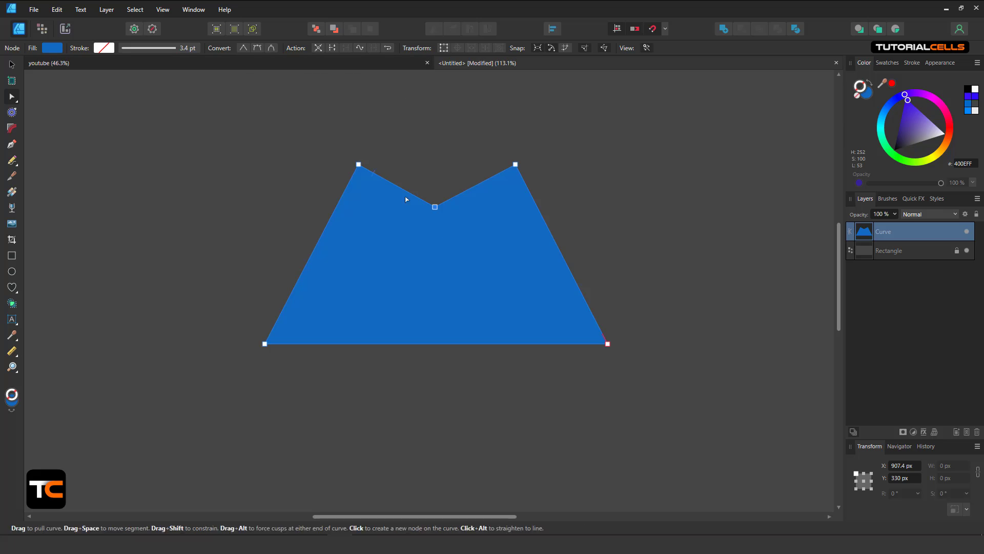
pyautogui.moveTo(438, 214)
pyautogui.mouseDown()
pyautogui.moveTo(439, 194)
pyautogui.moveTo(441, 213)
pyautogui.mouseUp()
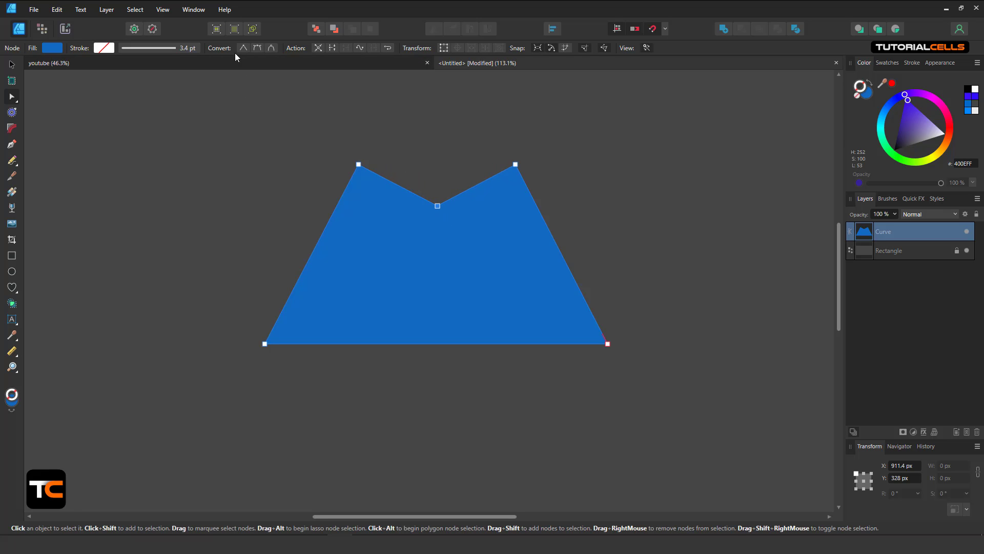
pyautogui.click(258, 48)
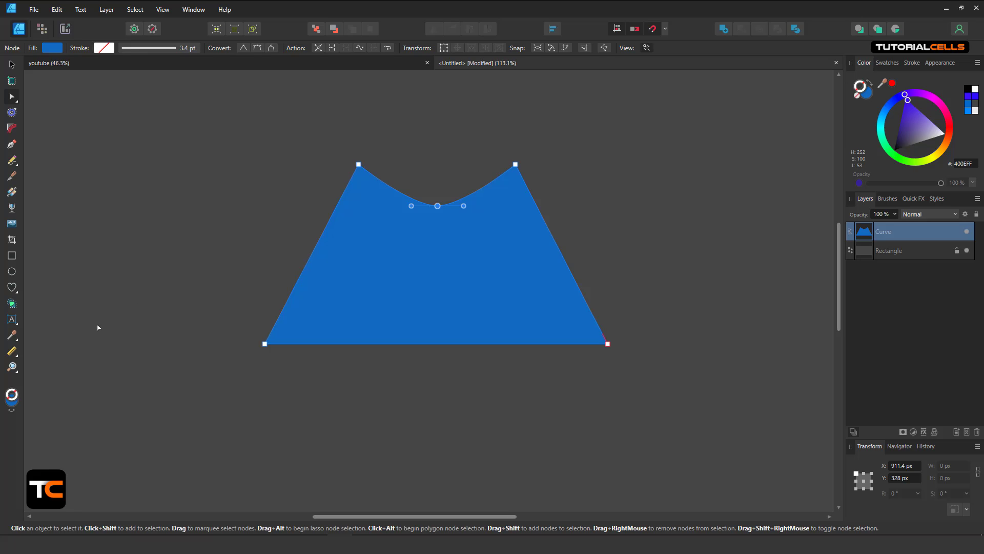
pyautogui.click(16, 294)
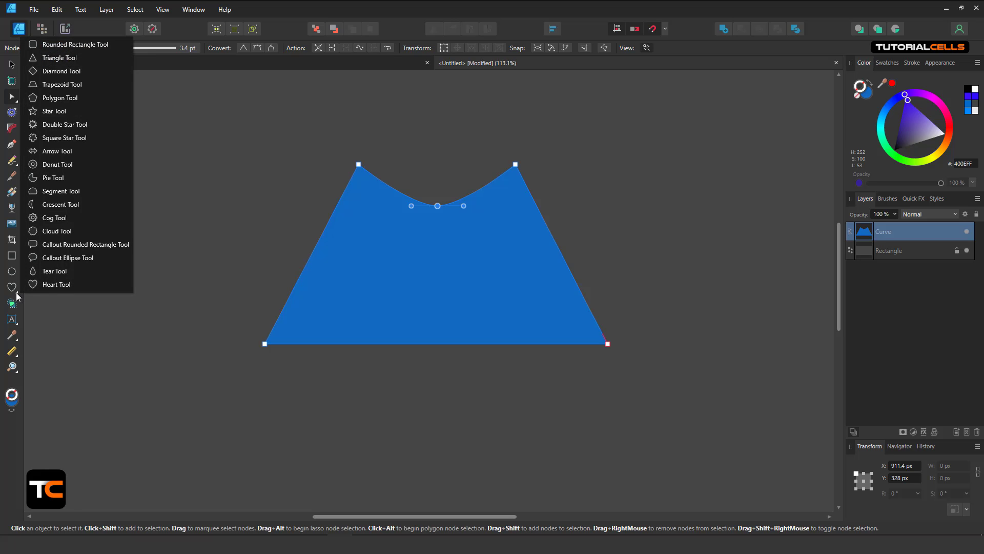
pyautogui.click(144, 302)
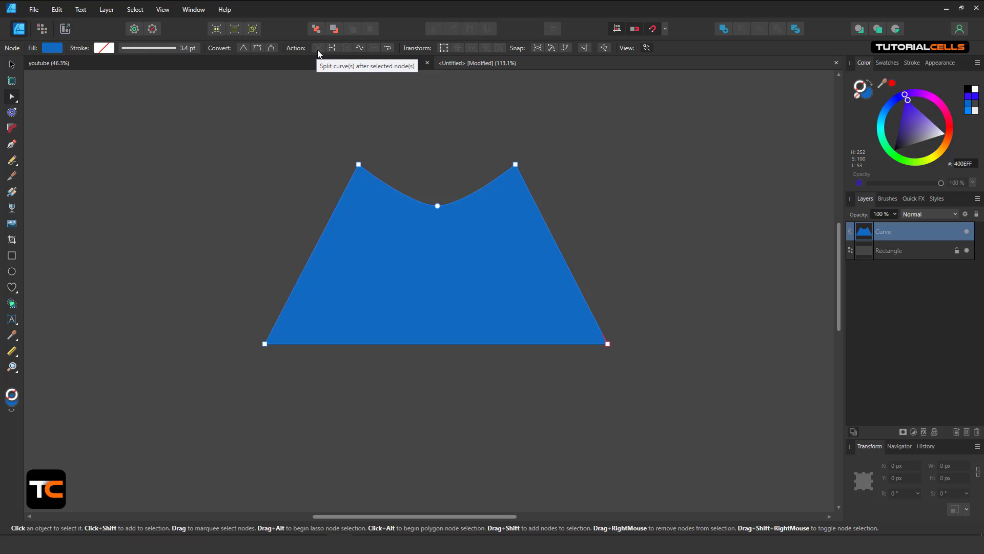
# Split the curve after the notch node and move the added node up and left to about X 974 px, Y 282 px.
pyautogui.click(438, 205)
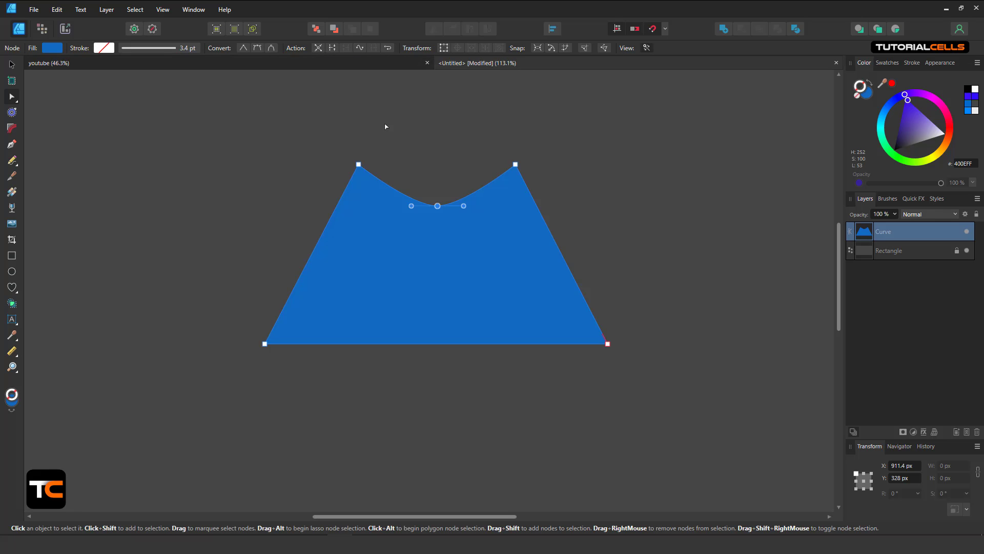
pyautogui.click(317, 47)
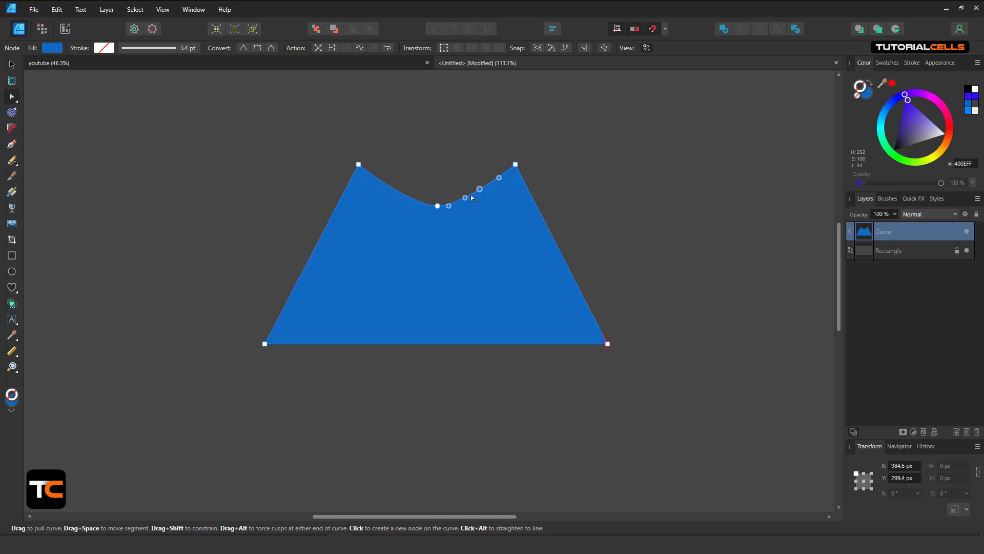
pyautogui.moveTo(481, 190)
pyautogui.mouseDown()
pyautogui.moveTo(473, 217)
pyautogui.moveTo(468, 154)
pyautogui.moveTo(474, 182)
pyautogui.mouseUp()
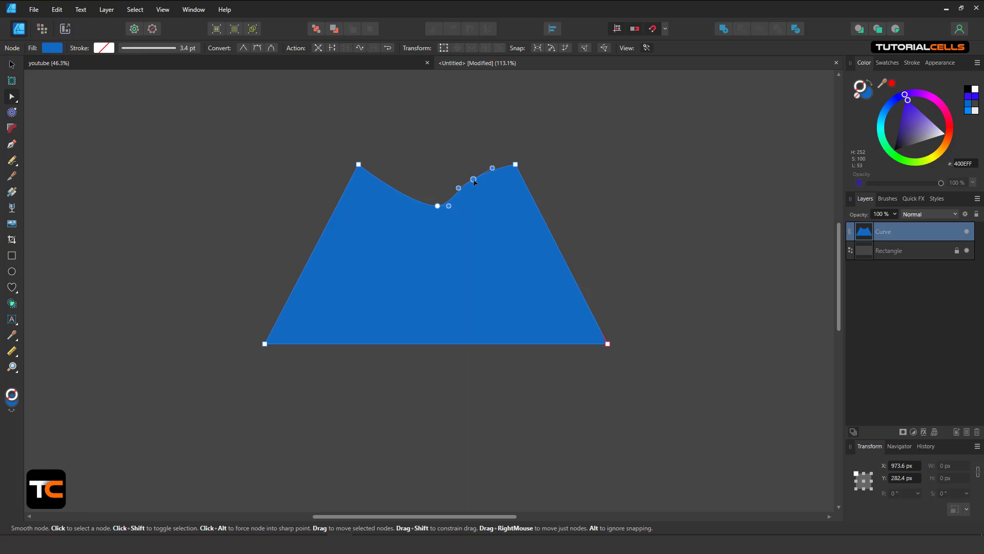
# Split the curve after the upper-right corner node and pull the added node outward to about X 1170 px, Y 377 px.
pyautogui.click(515, 164)
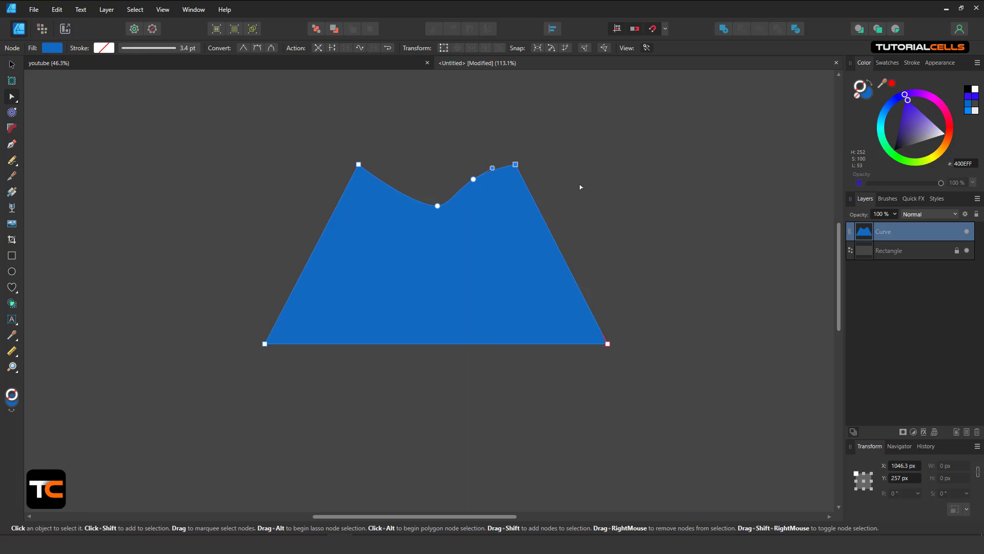
pyautogui.click(319, 48)
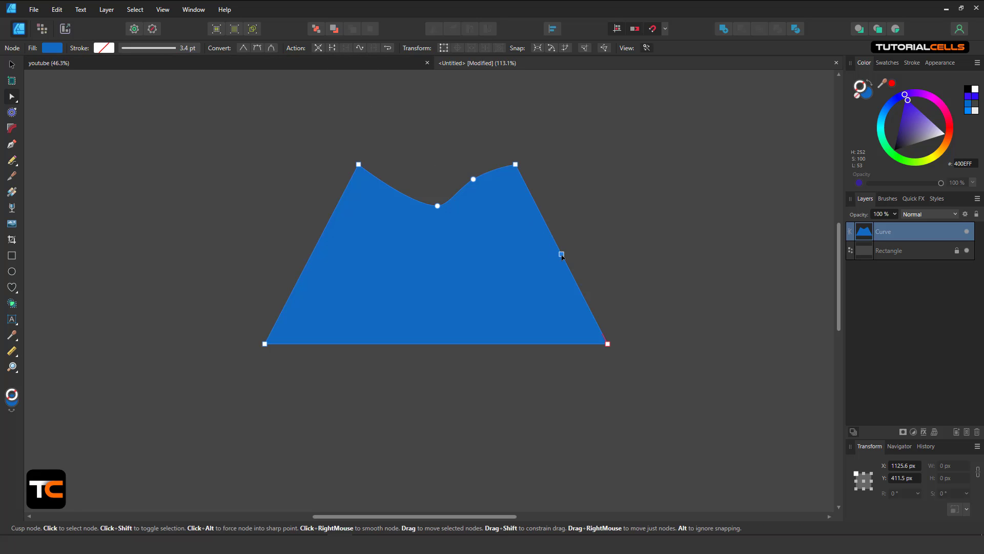
pyautogui.moveTo(562, 257); pyautogui.dragTo(588, 237)
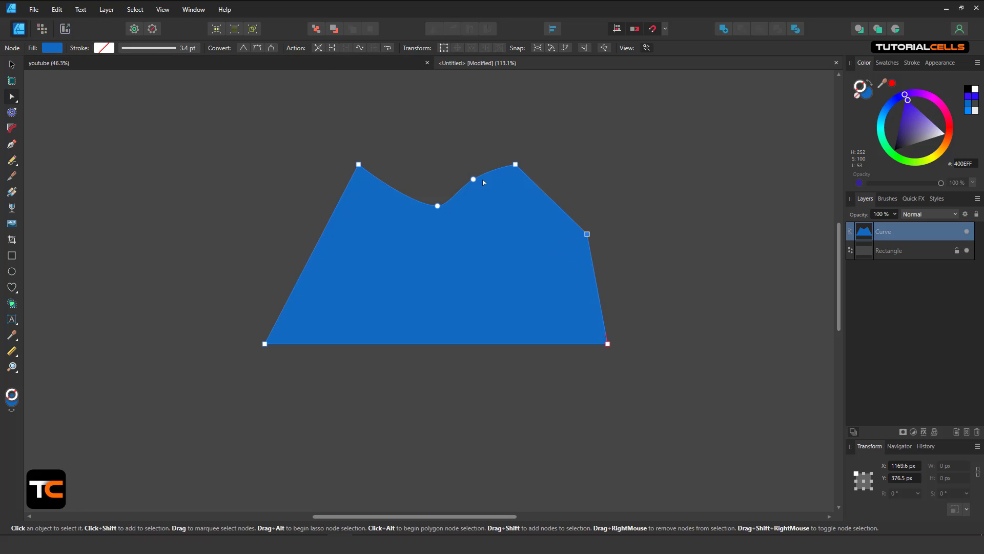
# Break the curve at the right-side node, pull its two ends apart, placing the lower one at about X 1239 px, Y 363 px.
pyautogui.click(333, 47)
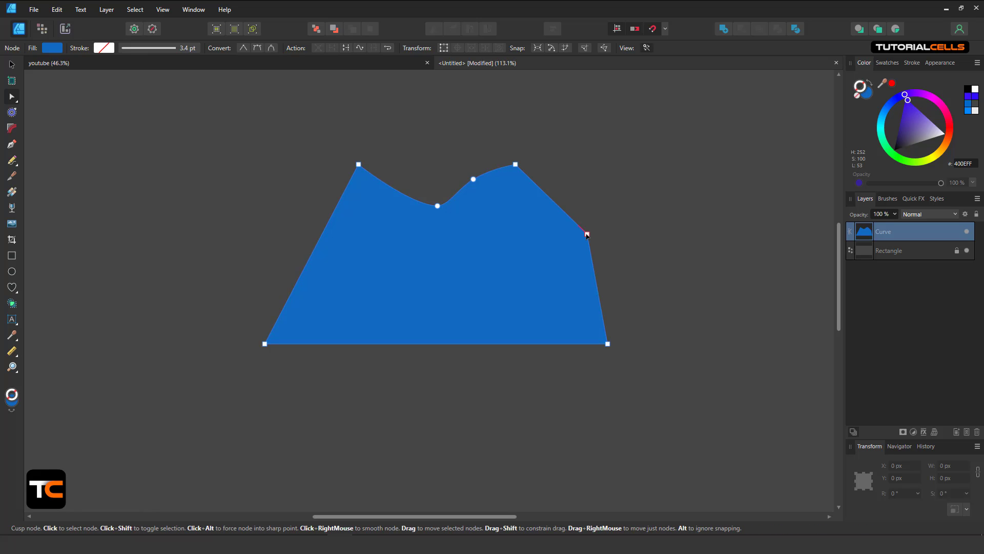
pyautogui.moveTo(587, 235); pyautogui.dragTo(591, 191)
pyautogui.moveTo(588, 238); pyautogui.dragTo(634, 229)
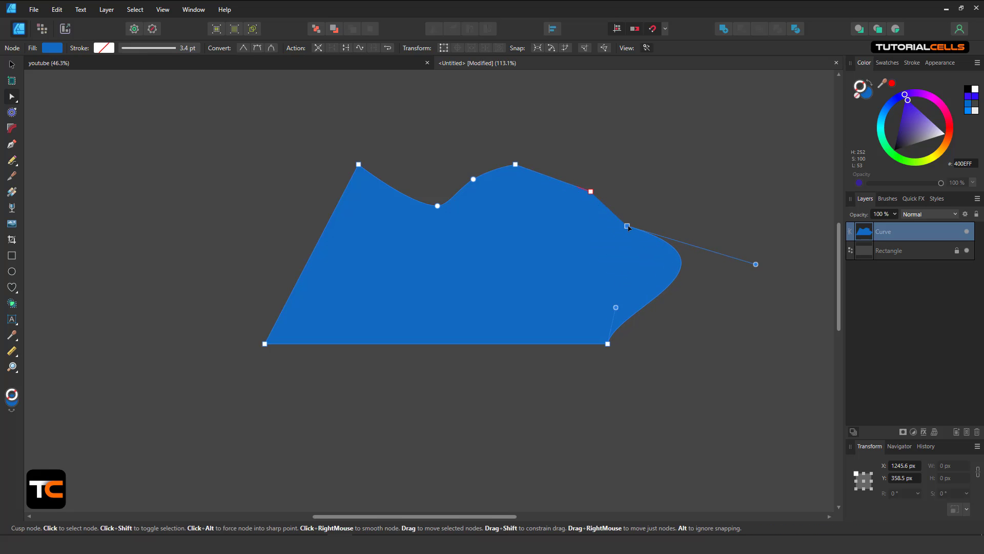
# Draw an open curved path about 91 × 254 px beside the blue shape with the Pen tool, and delete it.
pyautogui.click(12, 145)
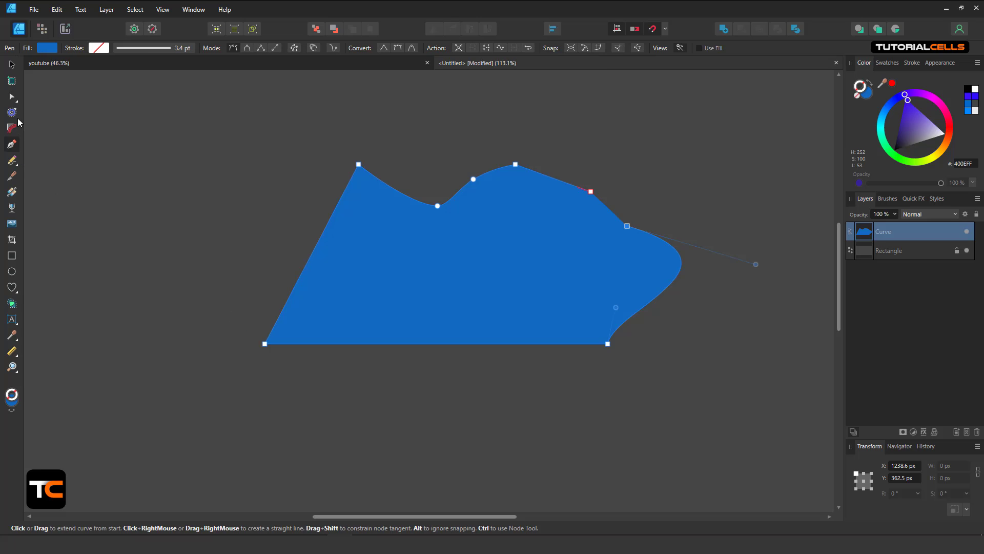
pyautogui.click(11, 64)
pyautogui.moveTo(454, 340); pyautogui.dragTo(444, 308)
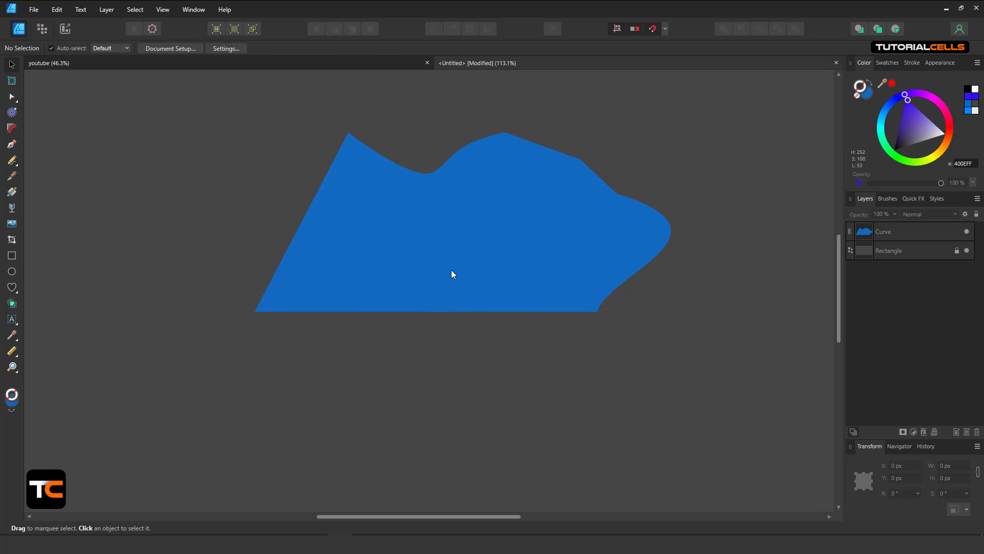
pyautogui.click(13, 98)
pyautogui.click(12, 144)
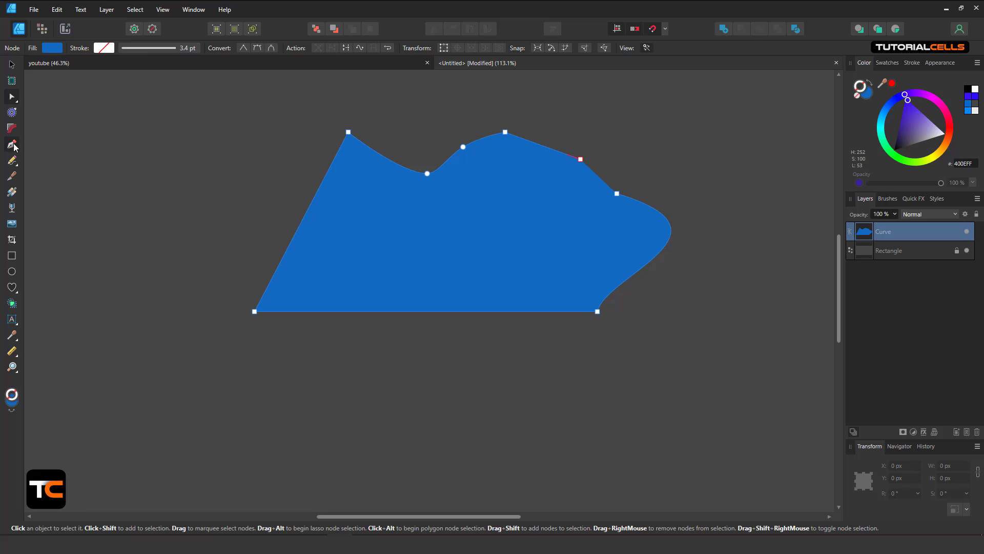
pyautogui.moveTo(164, 204); pyautogui.dragTo(218, 239)
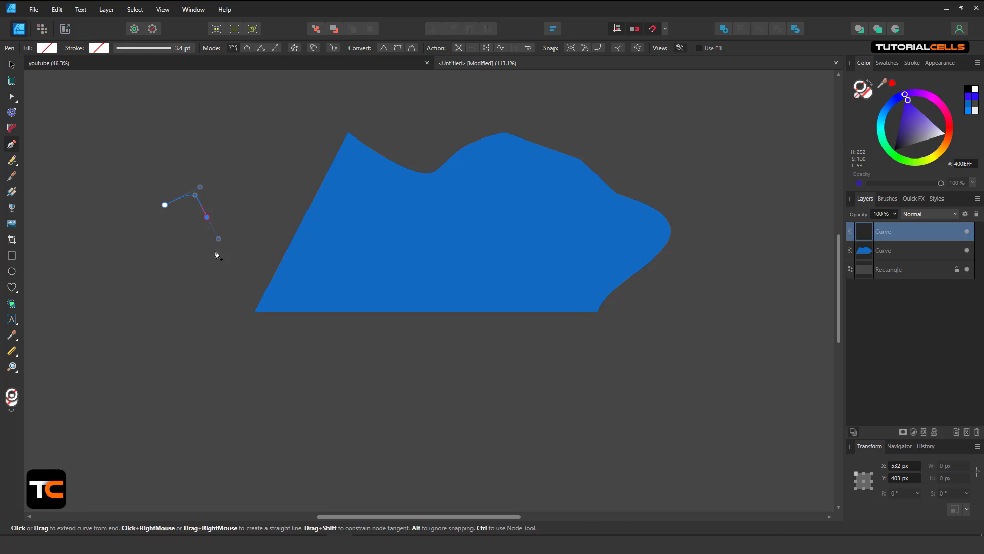
pyautogui.moveTo(210, 278); pyautogui.dragTo(408, 346)
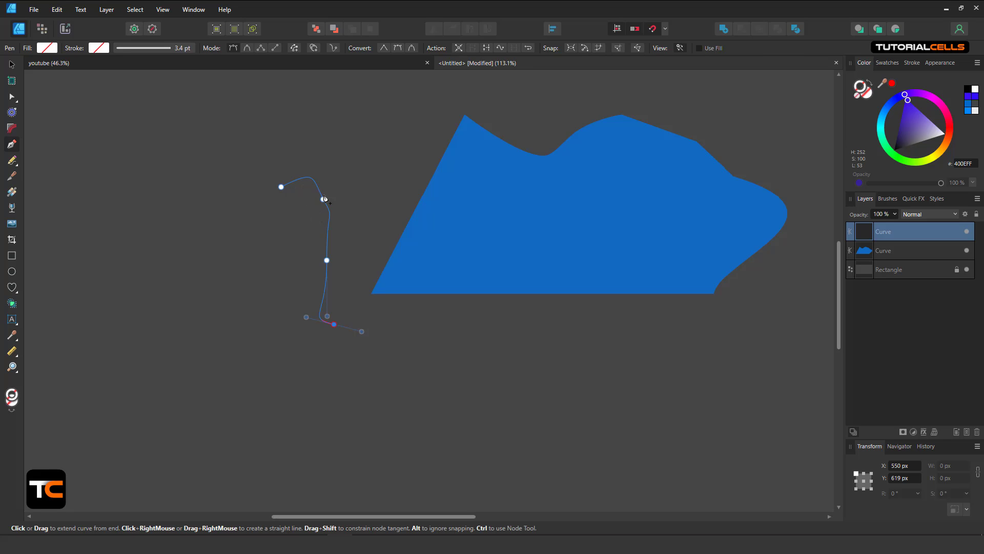
pyautogui.click(12, 65)
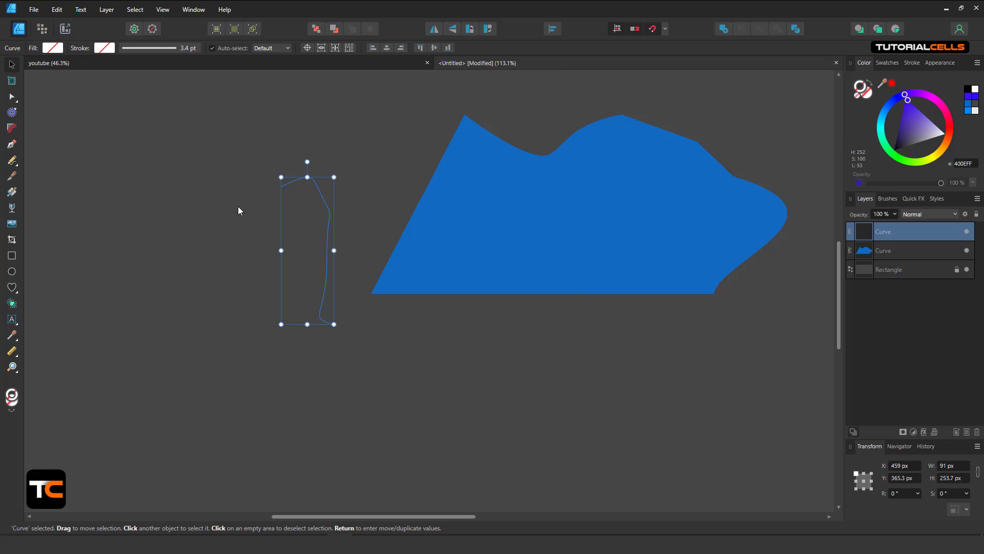
pyautogui.press('Delete')
# Set the blue curve's stroke to bright blue 008DFF while the Pen tool is active.
pyautogui.moveTo(551, 273); pyautogui.dragTo(354, 328)
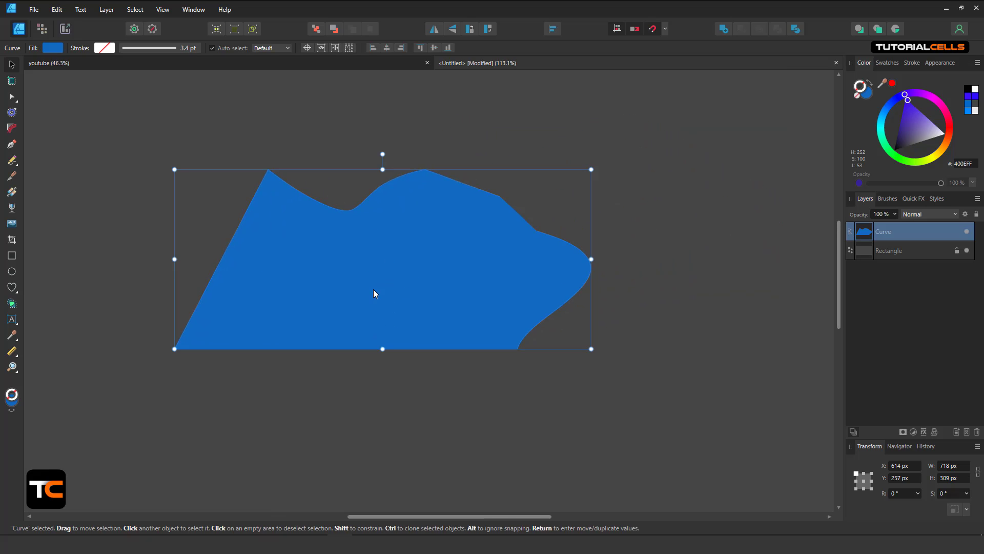
pyautogui.scroll(-1, 374, 291)
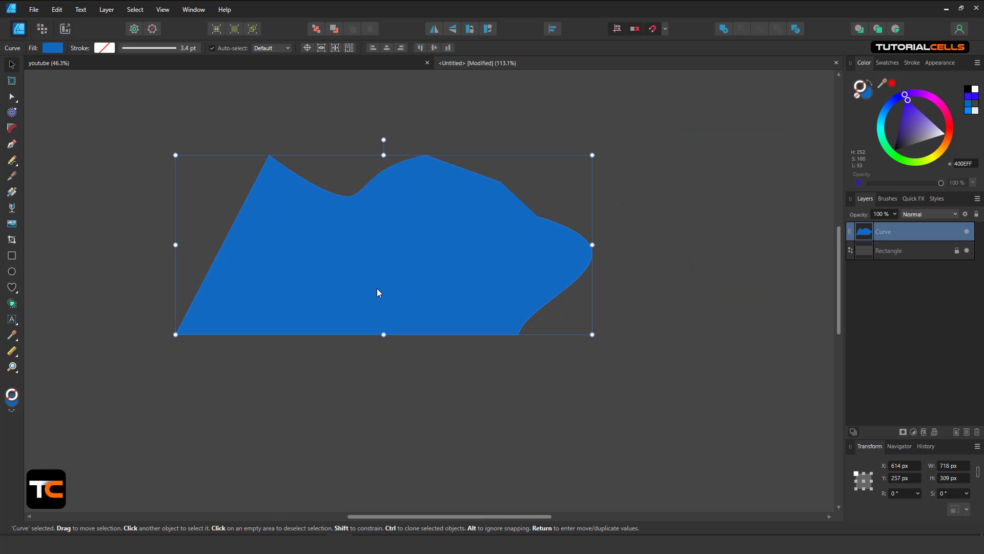
pyautogui.click(11, 145)
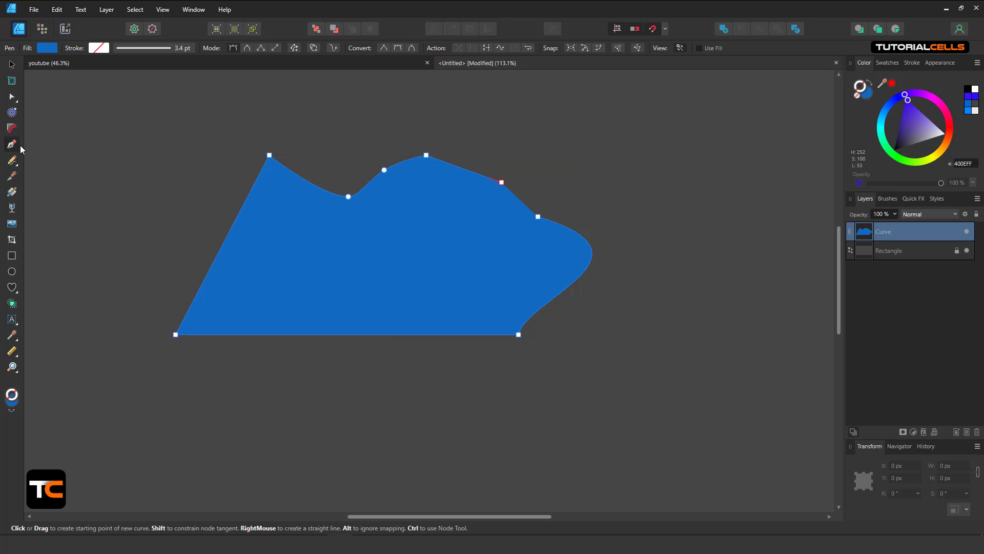
pyautogui.click(102, 48)
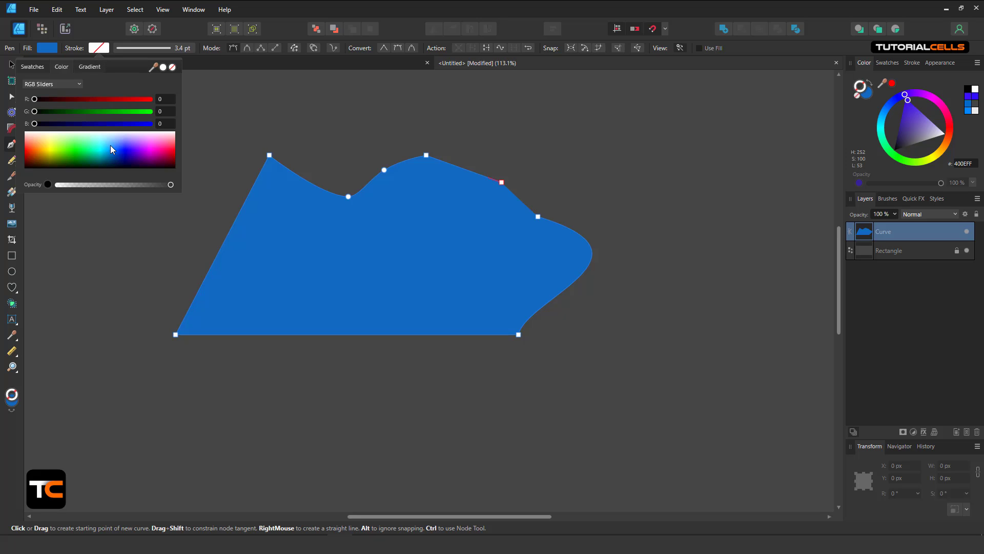
pyautogui.moveTo(128, 147); pyautogui.dragTo(112, 150)
pyautogui.moveTo(268, 252); pyautogui.dragTo(306, 235)
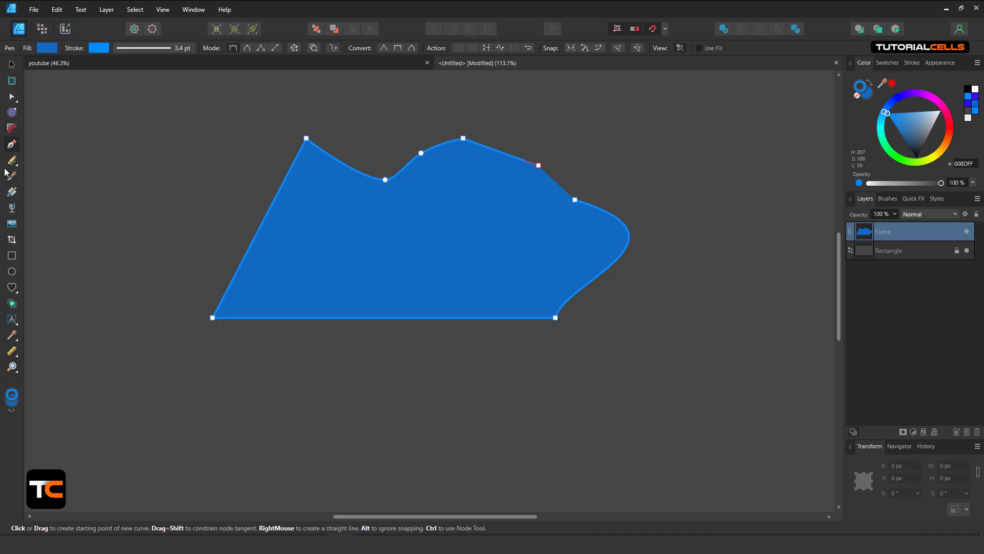
# Draw an open path of curved and straight segments, about 248 × 245 px, below and right of the blue shape with the Pen tool, and deselect it.
pyautogui.click(12, 64)
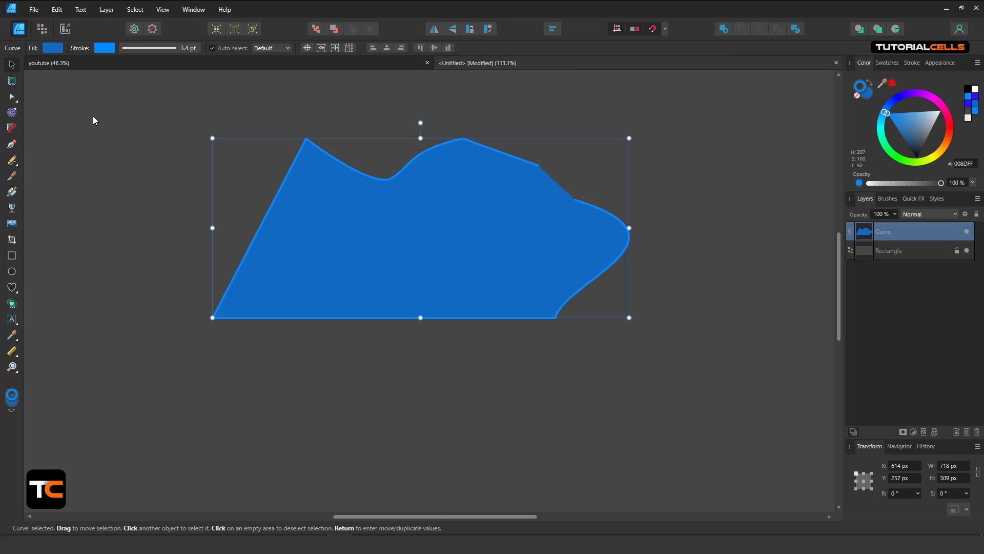
pyautogui.click(93, 116)
pyautogui.moveTo(472, 337); pyautogui.dragTo(409, 275)
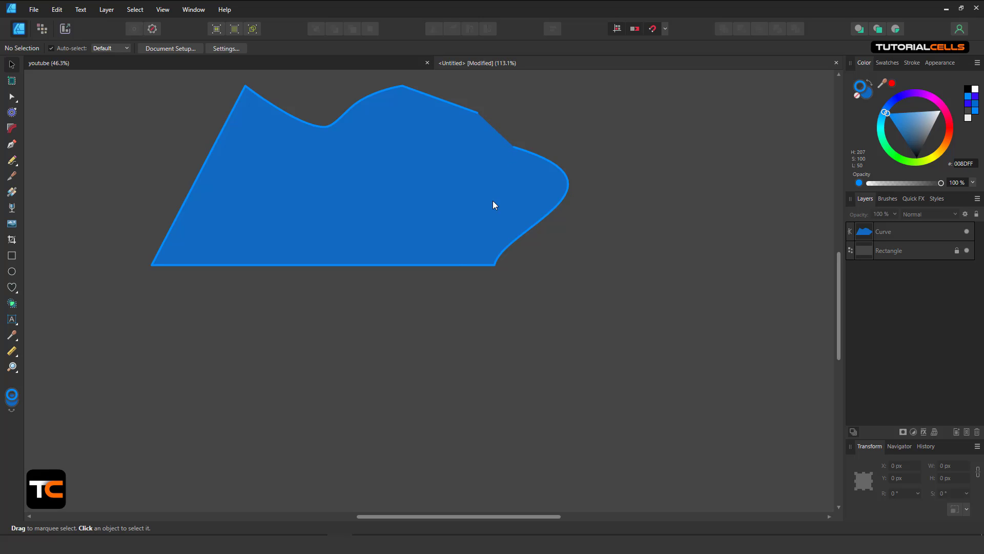
pyautogui.moveTo(439, 293); pyautogui.dragTo(469, 271)
pyautogui.click(12, 144)
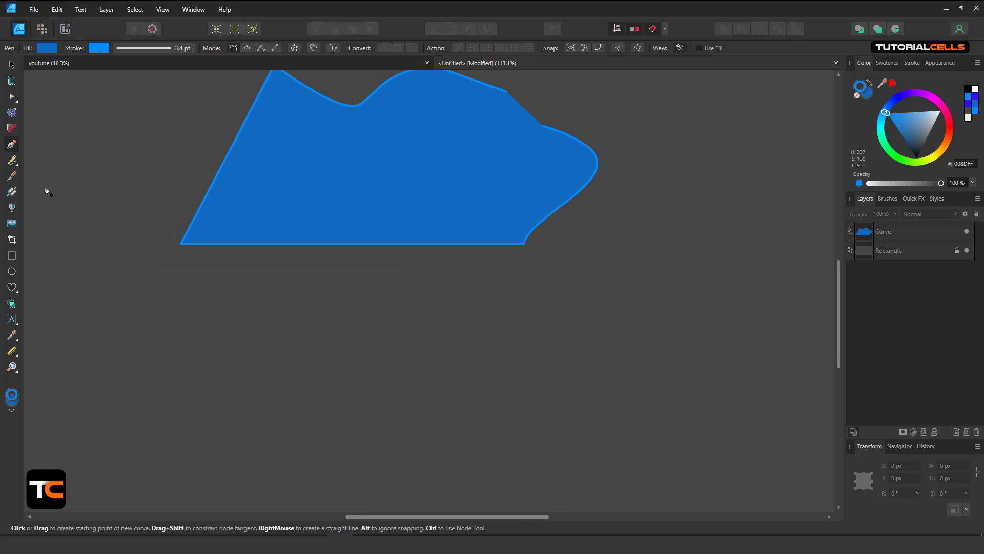
pyautogui.moveTo(497, 372); pyautogui.dragTo(272, 369)
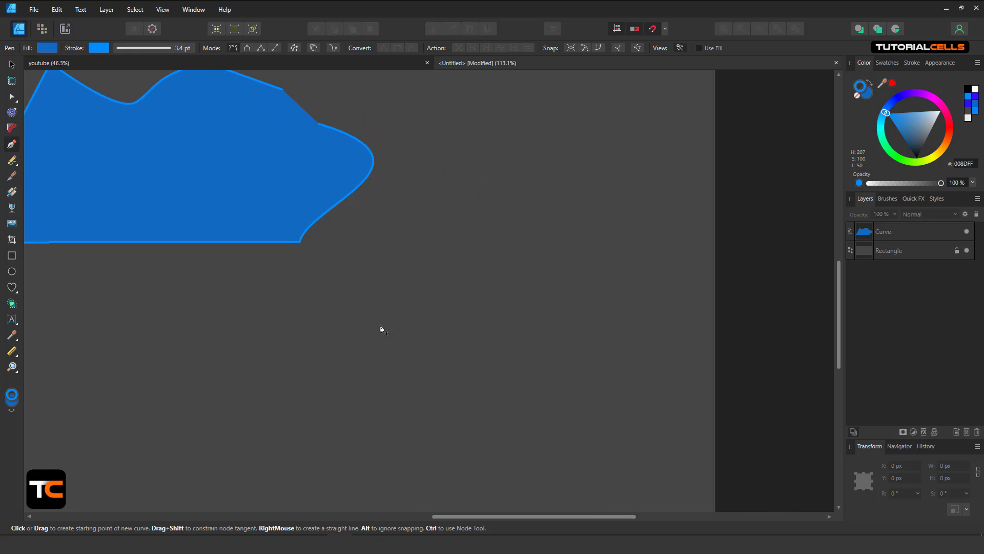
pyautogui.moveTo(391, 312); pyautogui.dragTo(432, 274)
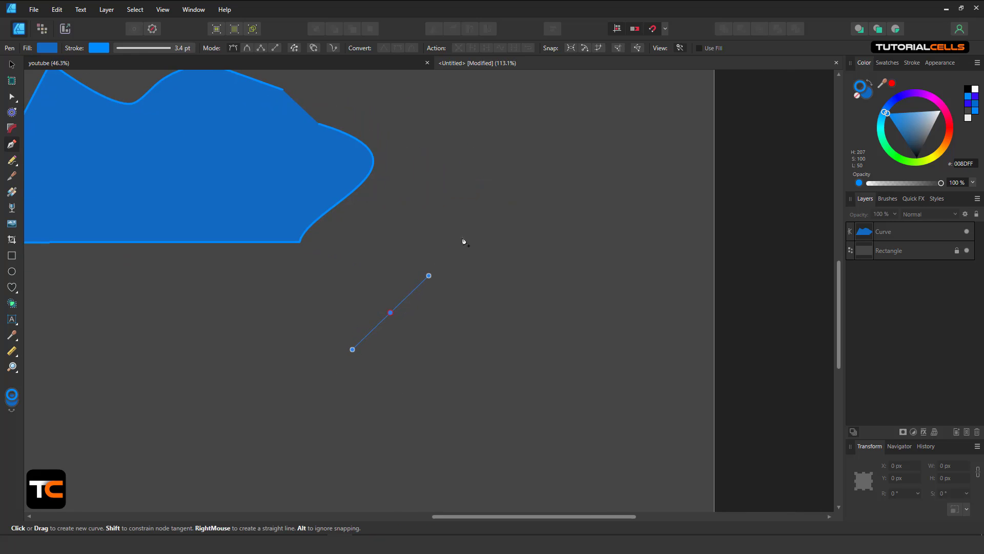
pyautogui.moveTo(474, 237); pyautogui.dragTo(508, 249)
pyautogui.click(535, 282)
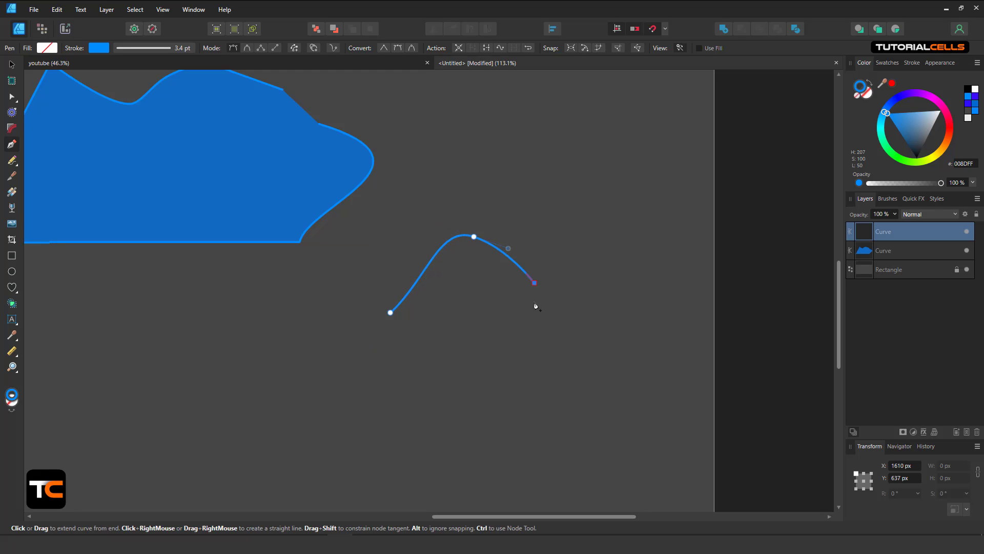
pyautogui.click(533, 339)
pyautogui.click(501, 372)
pyautogui.moveTo(476, 347); pyautogui.dragTo(403, 403)
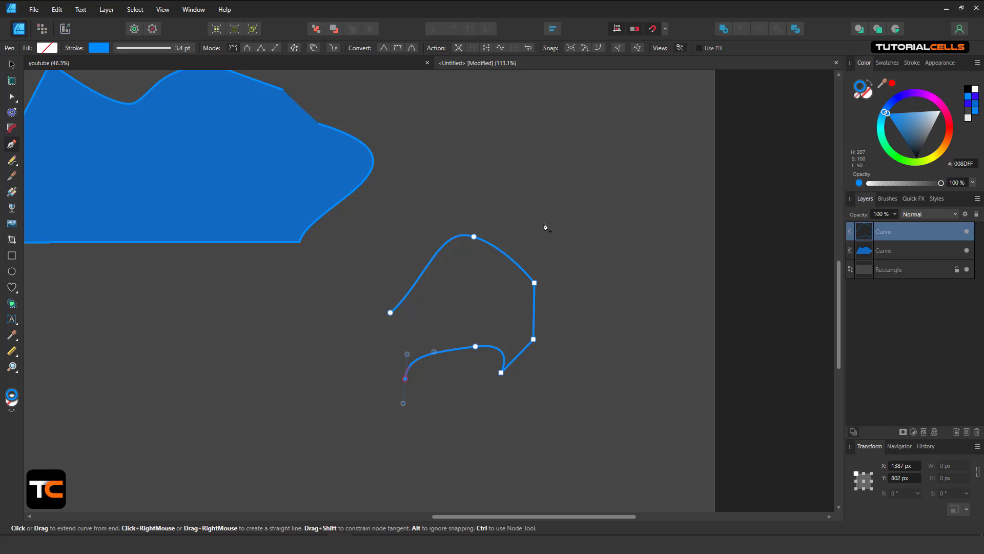
pyautogui.click(12, 65)
pyautogui.click(209, 283)
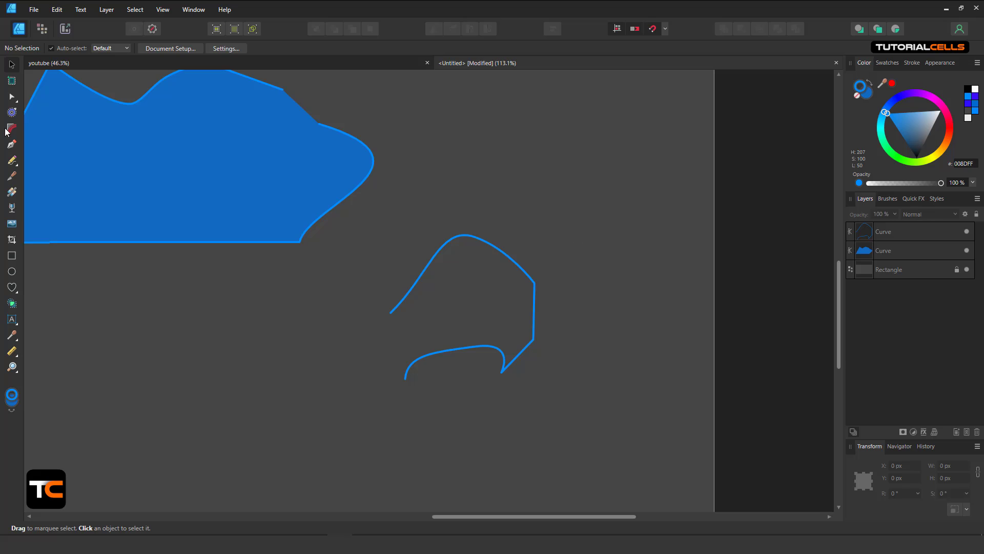
# Draw a curved open hook-like path about 166 × 207 px to the right of the first path with the Pen tool.
pyautogui.click(12, 144)
pyautogui.moveTo(590, 281)
pyautogui.mouseDown()
pyautogui.moveTo(605, 266)
pyautogui.moveTo(647, 296)
pyautogui.moveTo(621, 338)
pyautogui.mouseUp()
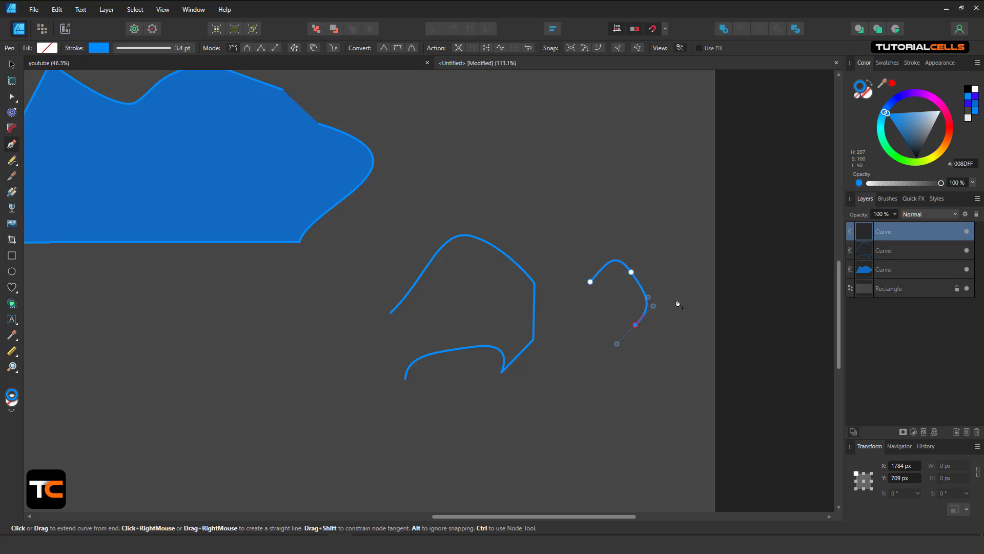
pyautogui.moveTo(681, 291); pyautogui.dragTo(683, 271)
pyautogui.moveTo(662, 213); pyautogui.dragTo(581, 245)
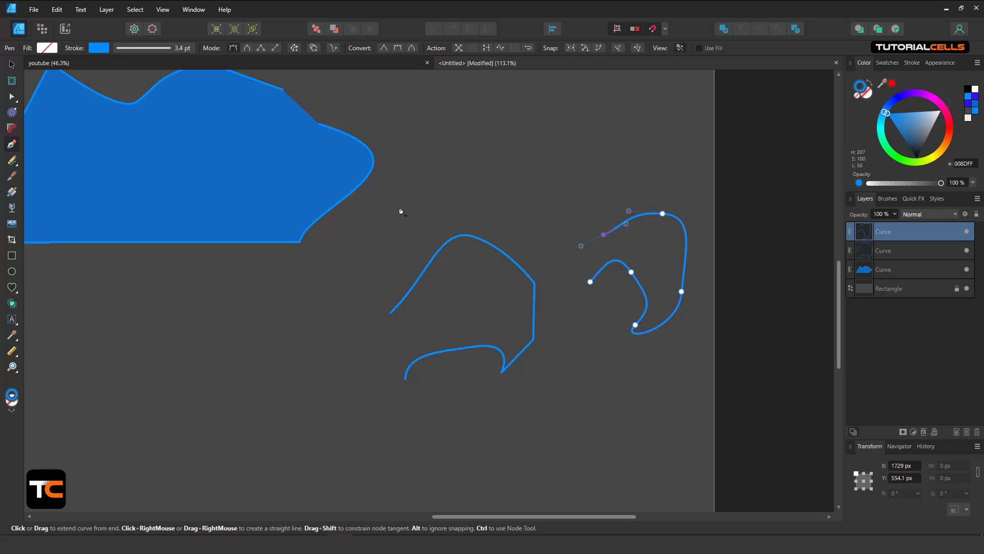
pyautogui.click(11, 65)
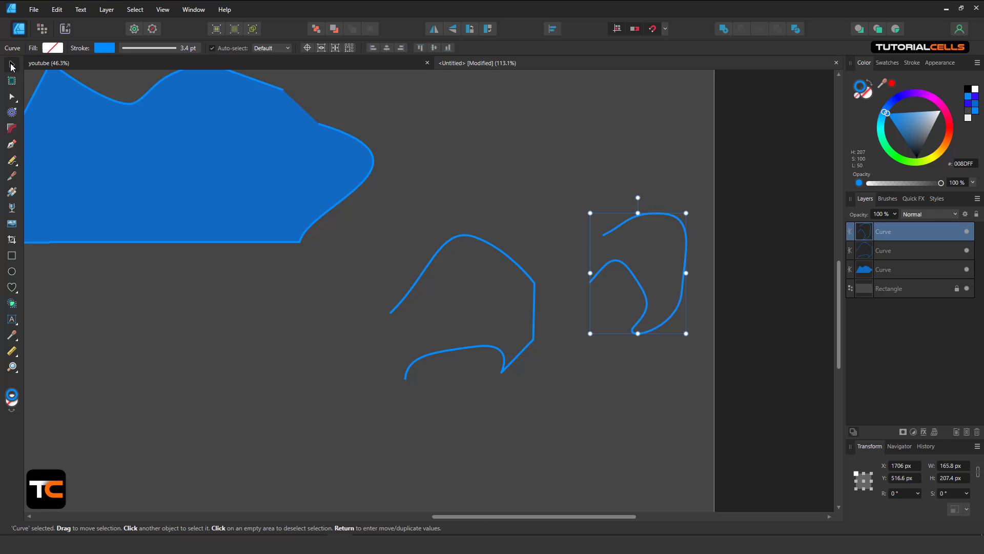
# Extend the hook-like path's upper end with a curved segment to about X 1636 px, Y 514 px, and deselect it.
pyautogui.click(11, 144)
pyautogui.moveTo(550, 212); pyautogui.dragTo(540, 199)
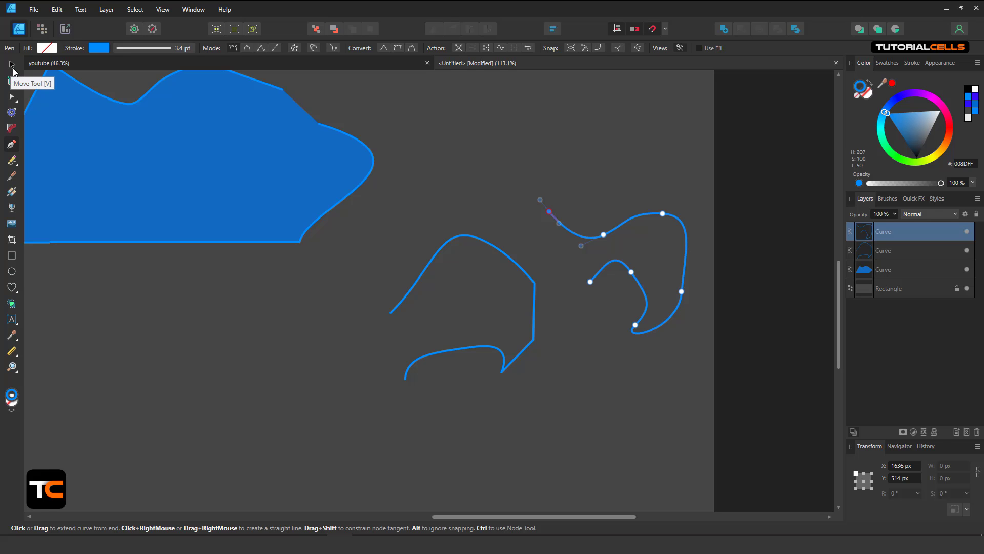
pyautogui.click(12, 68)
pyautogui.click(300, 273)
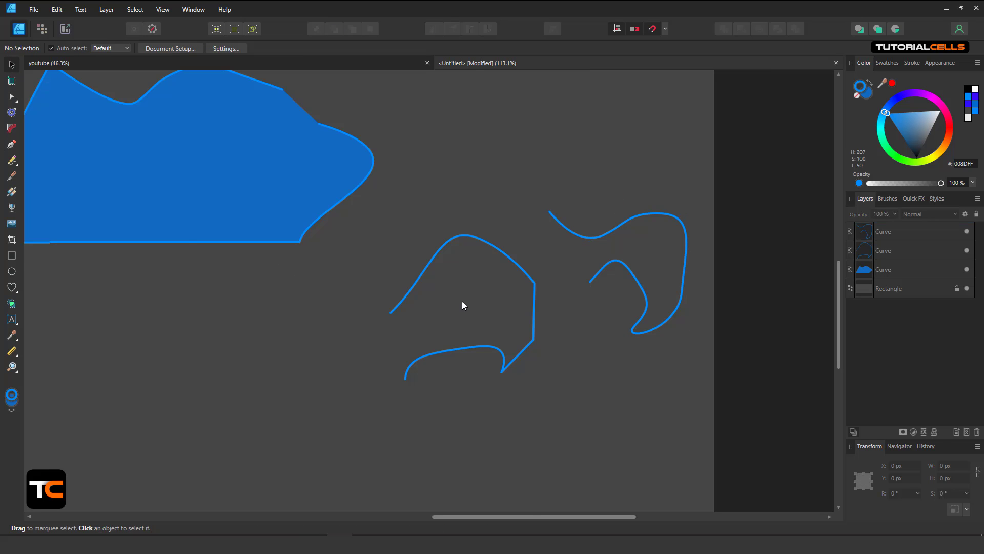
# Draw a wavy open path beneath the other two, ending at about X 1800 px, Y 810 px, and deselect it.
pyautogui.click(12, 144)
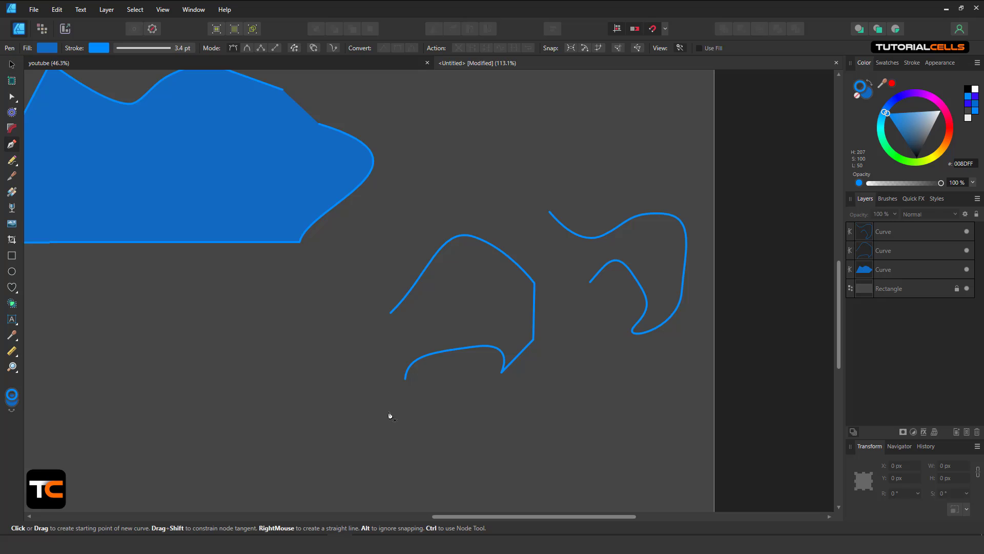
pyautogui.moveTo(401, 413); pyautogui.dragTo(599, 371)
pyautogui.moveTo(645, 383); pyautogui.dragTo(695, 411)
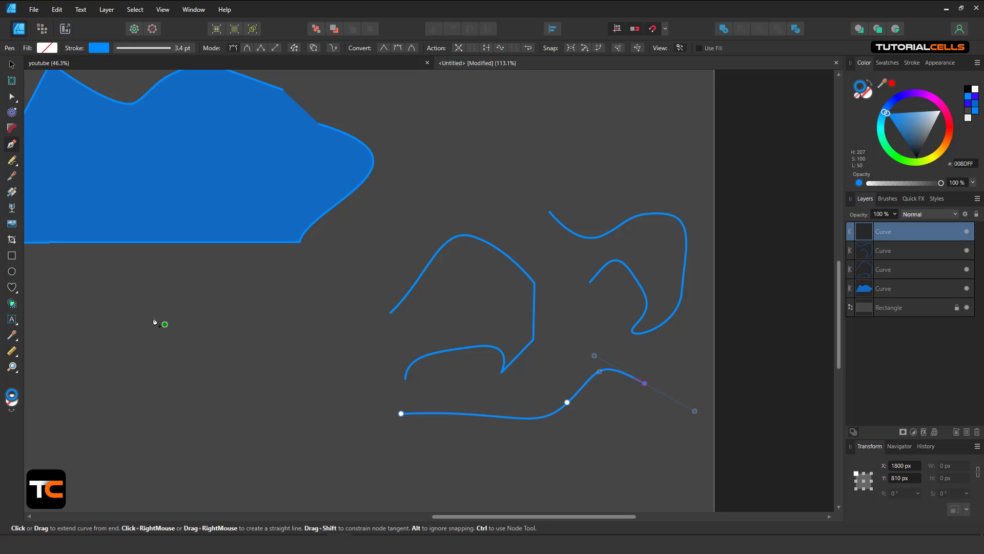
pyautogui.click(11, 65)
pyautogui.click(306, 306)
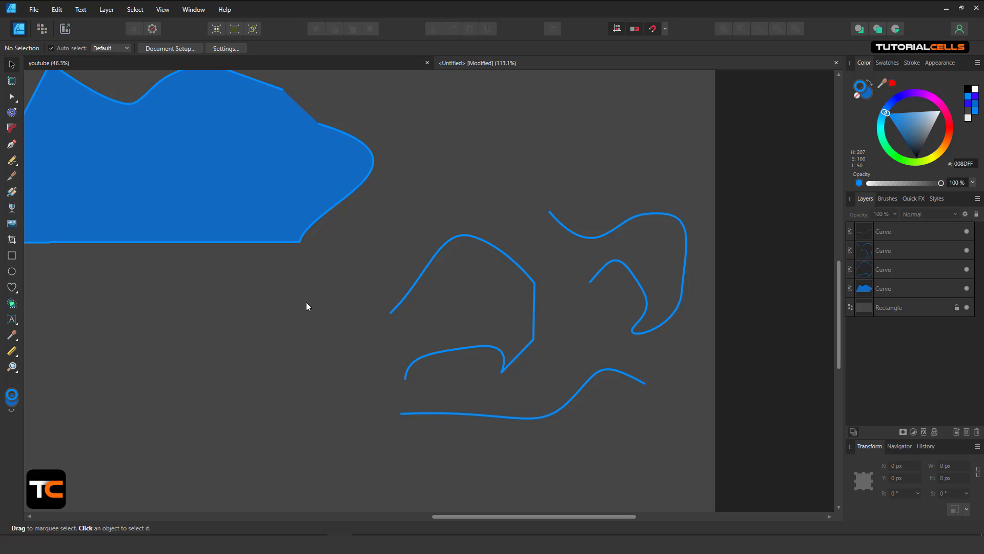
# Select the blue shape and move the smooth node between its dip and upper peak to about X 990 px, Y 291 px.
pyautogui.moveTo(296, 205); pyautogui.dragTo(415, 235)
pyautogui.click(415, 236)
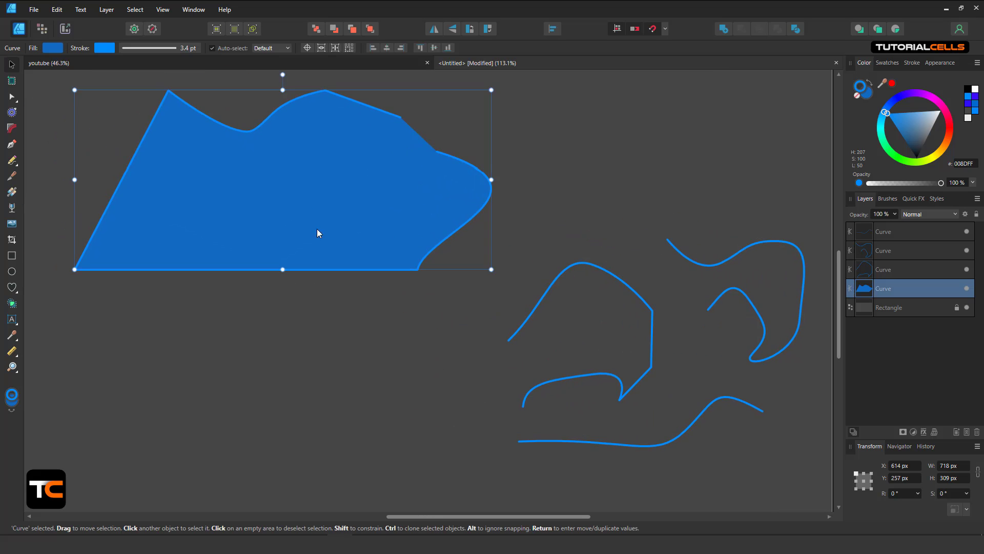
pyautogui.moveTo(293, 212); pyautogui.dragTo(351, 246)
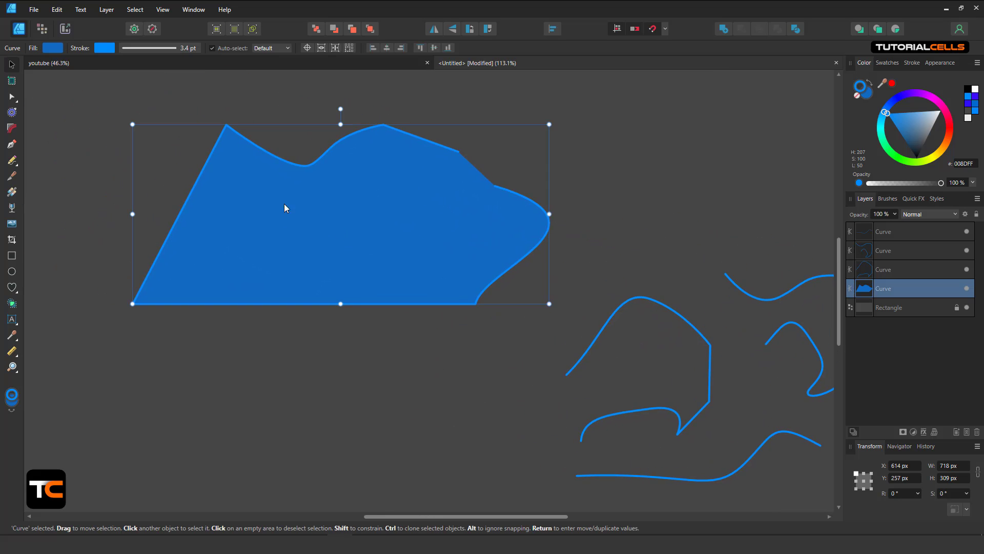
pyautogui.click(12, 96)
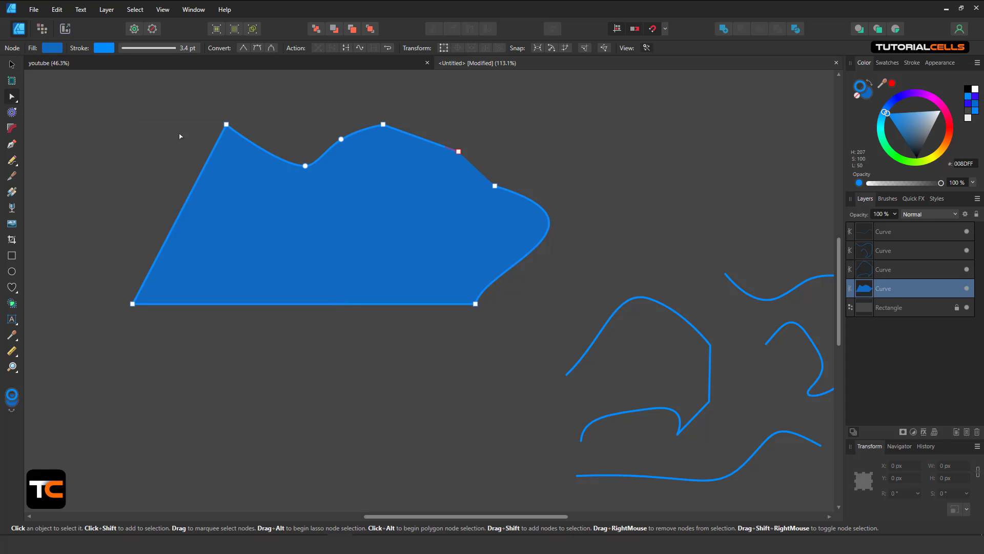
pyautogui.moveTo(341, 139); pyautogui.dragTo(352, 147)
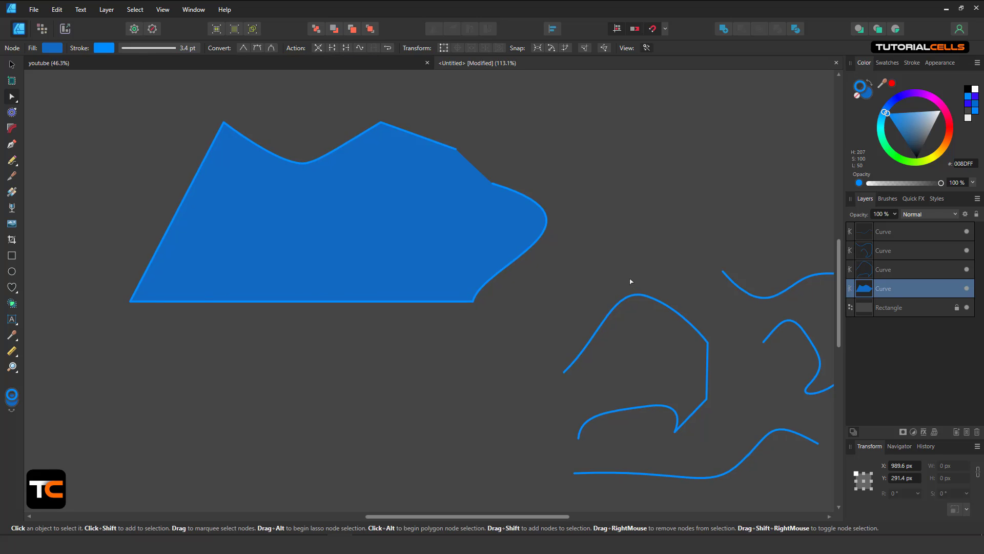
# Select the hook-like path, close it between its two end nodes, and undo the closing.
pyautogui.moveTo(631, 278); pyautogui.dragTo(538, 255)
pyautogui.click(644, 262)
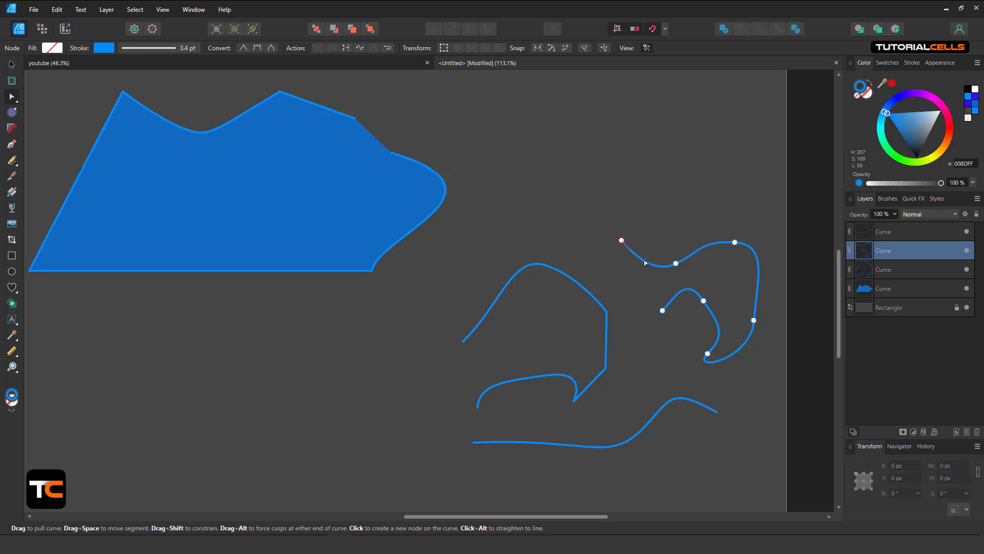
pyautogui.click(346, 49)
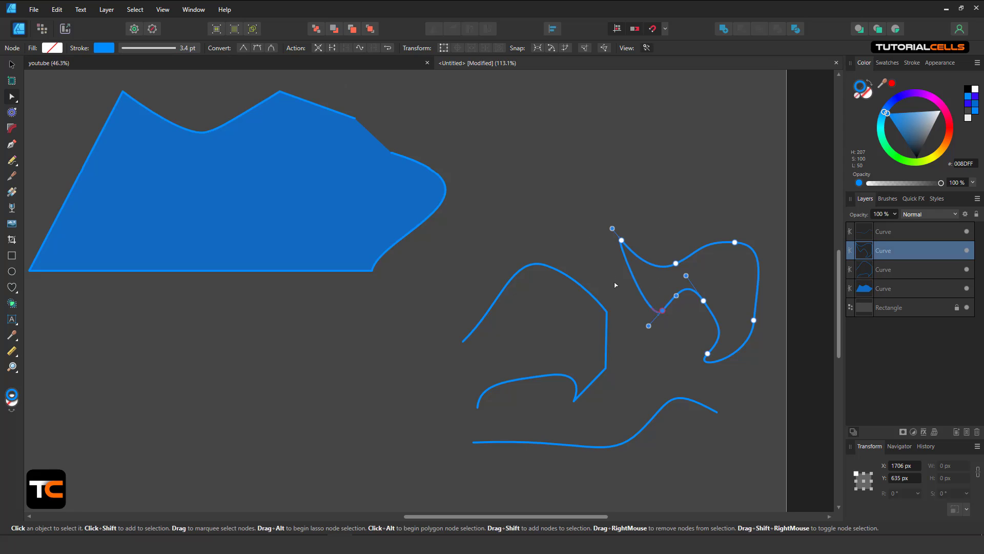
pyautogui.hotkey('ctrl', 'z')
# Move the hook-like path's upper end node to about X 1649 px, Y 513 px.
pyautogui.scroll(3, 615, 292)
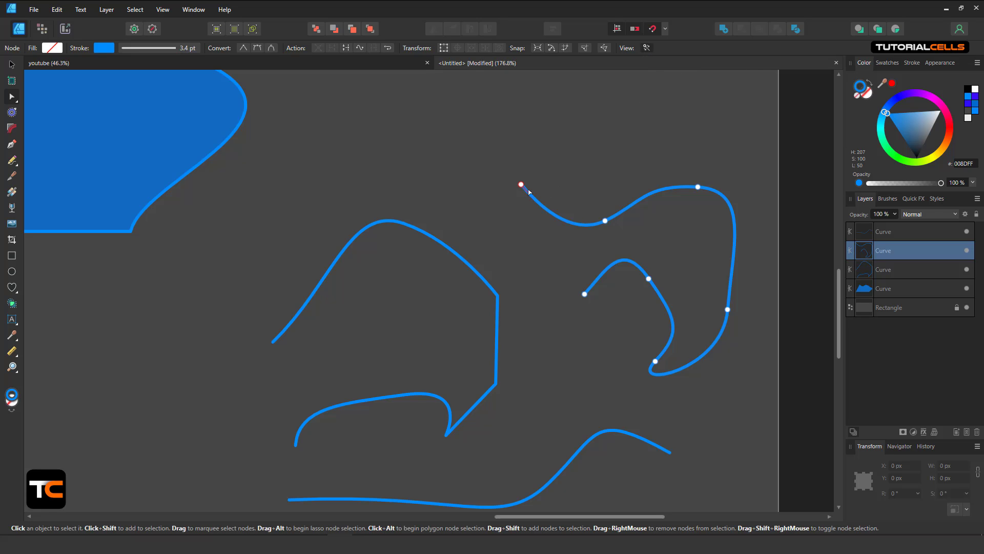
pyautogui.scroll(3, 526, 189)
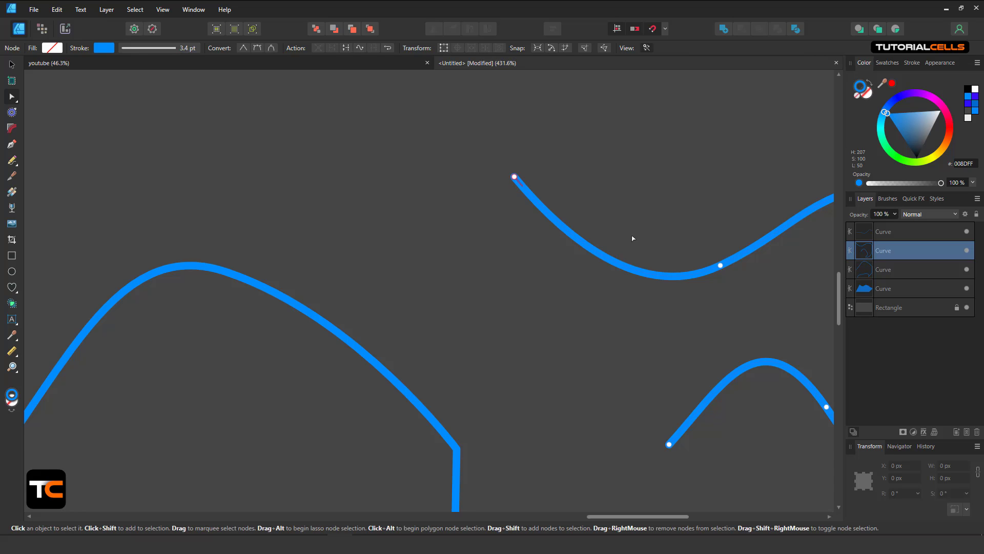
pyautogui.scroll(-3, 659, 218)
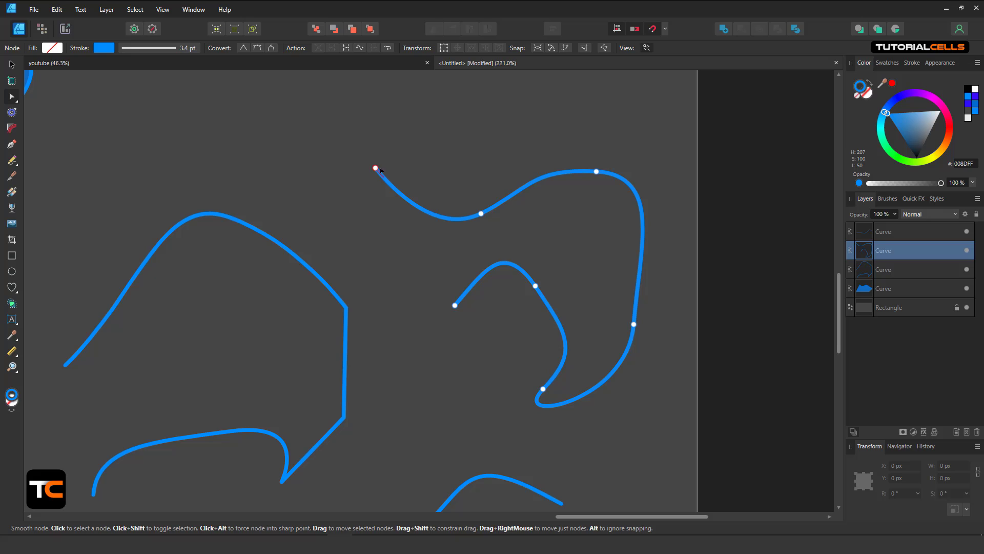
pyautogui.moveTo(380, 170); pyautogui.dragTo(390, 167)
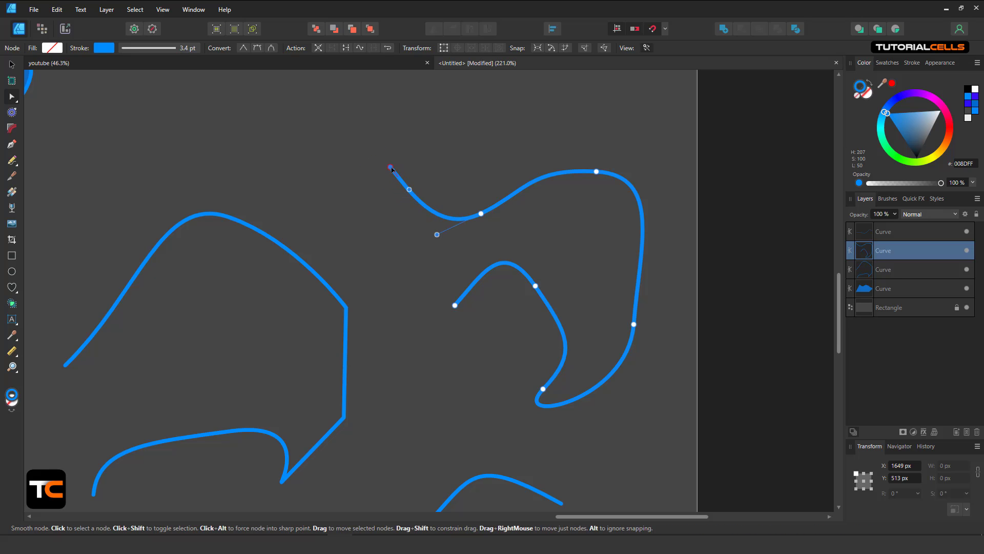
# Close the hook-like path from its moved end node, examine the joined shape, and reopen it.
pyautogui.click(334, 48)
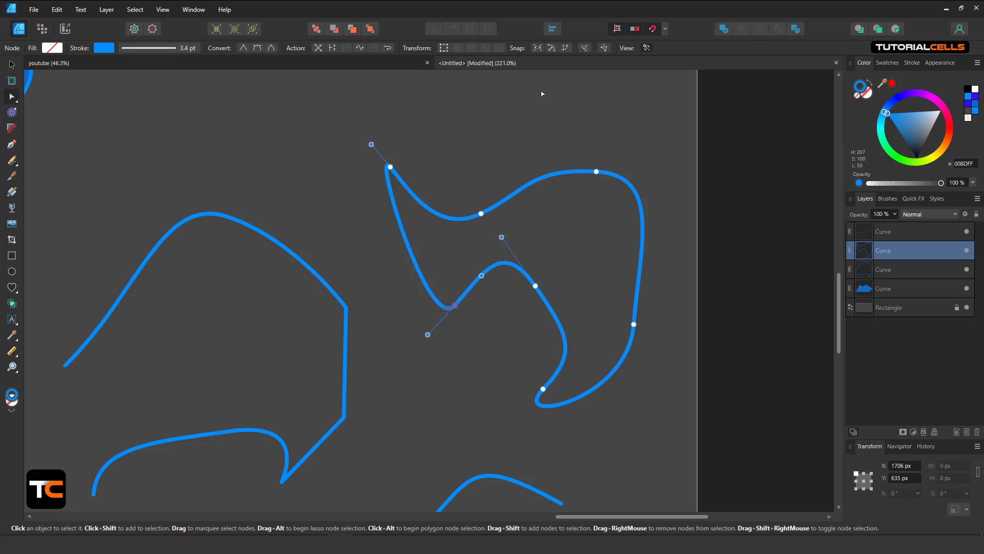
pyautogui.moveTo(495, 214); pyautogui.dragTo(507, 223)
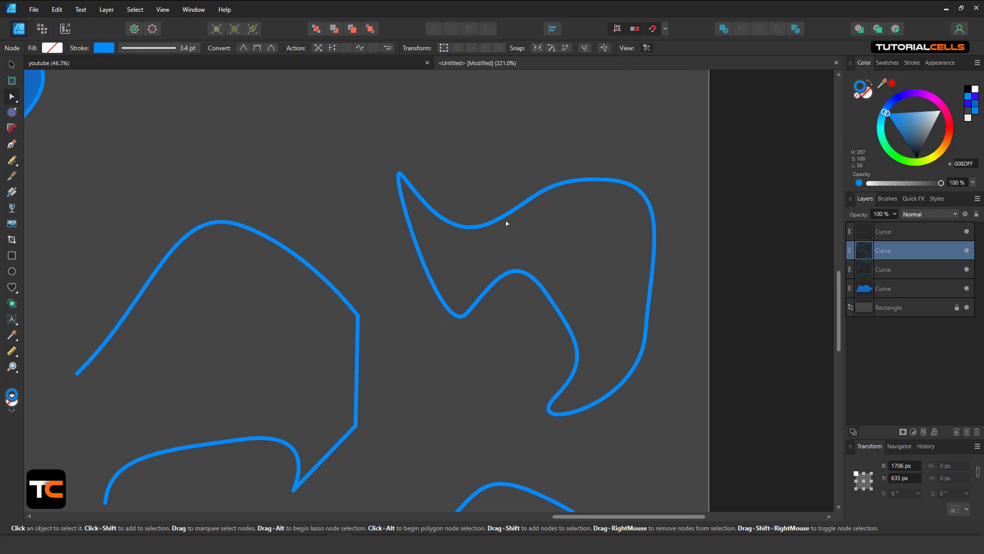
pyautogui.scroll(-2, 483, 221)
pyautogui.scroll(1, 461, 209)
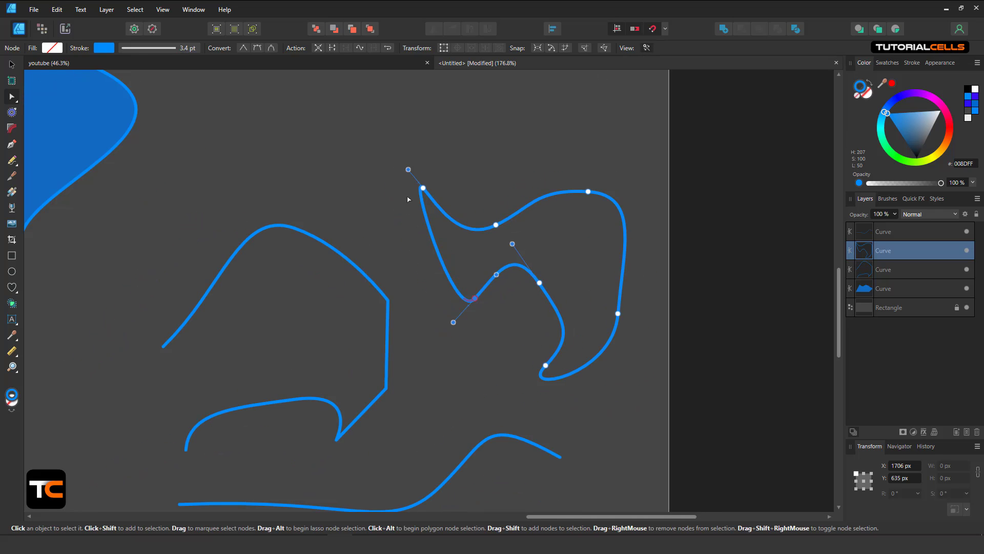
pyautogui.press('Delete')
# Select all nodes of the open path with curved and straight segments, apply Smooth curve, and undo the smoothing.
pyautogui.moveTo(348, 144); pyautogui.dragTo(388, 167)
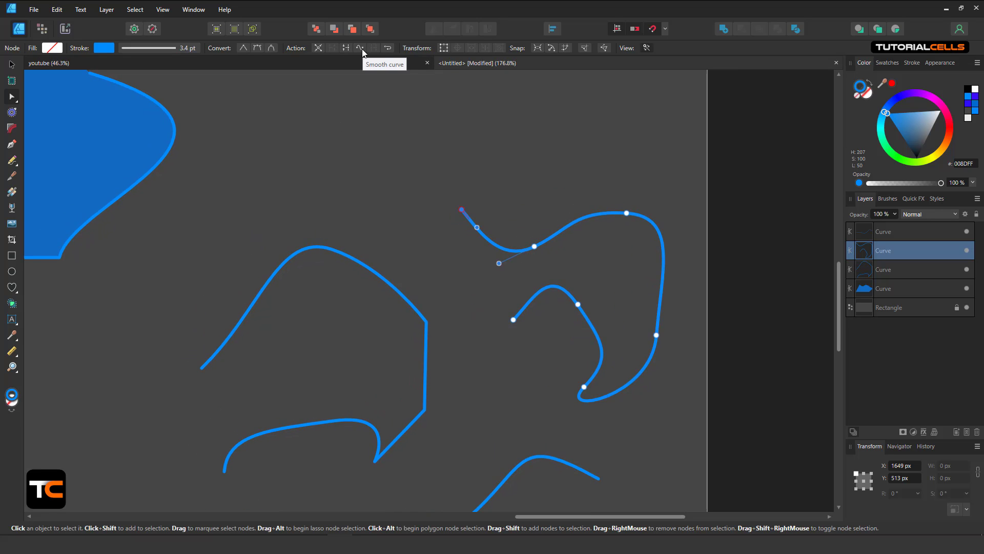
pyautogui.scroll(-3, 237, 146)
pyautogui.moveTo(234, 154); pyautogui.dragTo(454, 145)
pyautogui.click(517, 281)
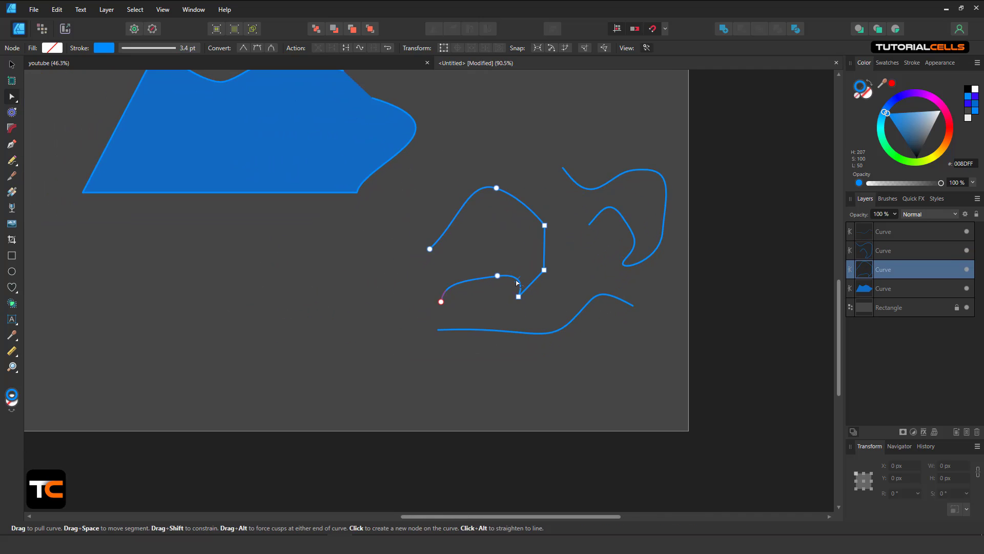
pyautogui.scroll(3, 517, 280)
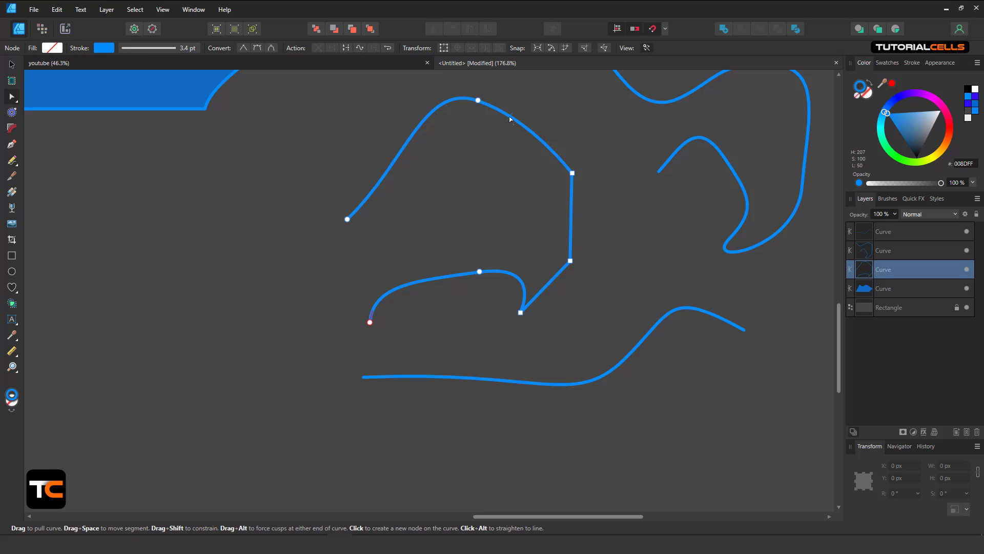
pyautogui.moveTo(298, 99); pyautogui.dragTo(604, 337)
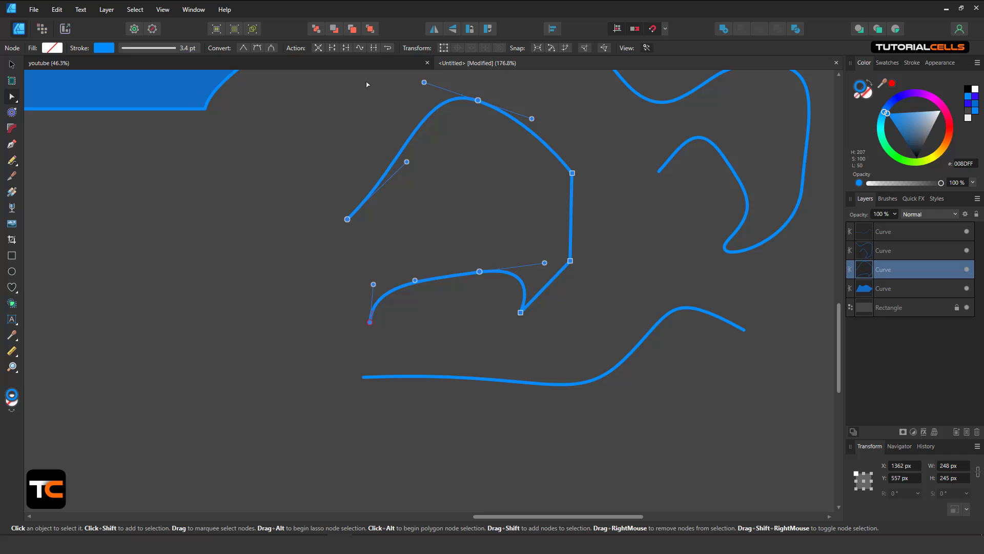
pyautogui.click(360, 48)
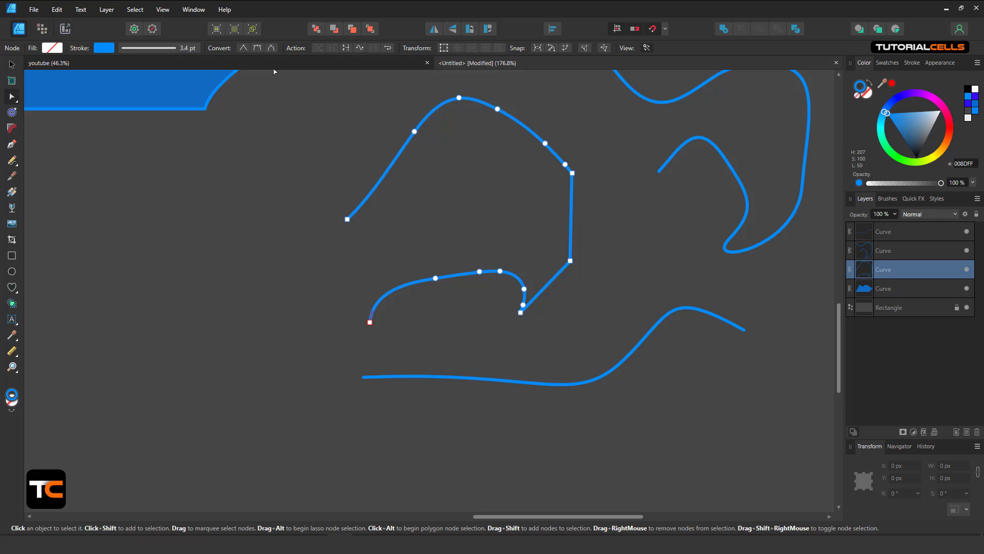
pyautogui.hotkey('ctrl', 'z')
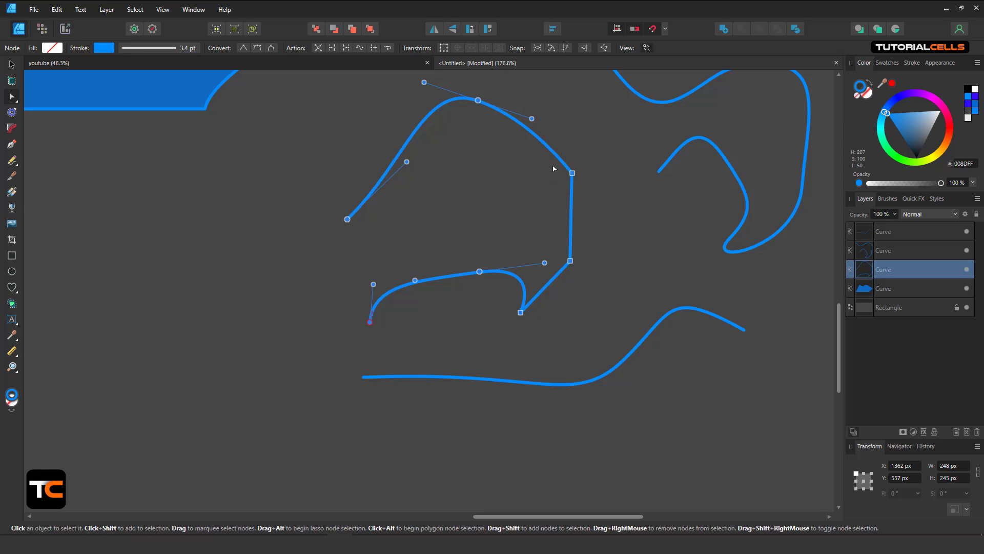
# Apply Smooth curve to the blue filled shape, move its lower-left corner node inward, and smooth the shape again.
pyautogui.click(585, 169)
pyautogui.moveTo(590, 155); pyautogui.dragTo(559, 276)
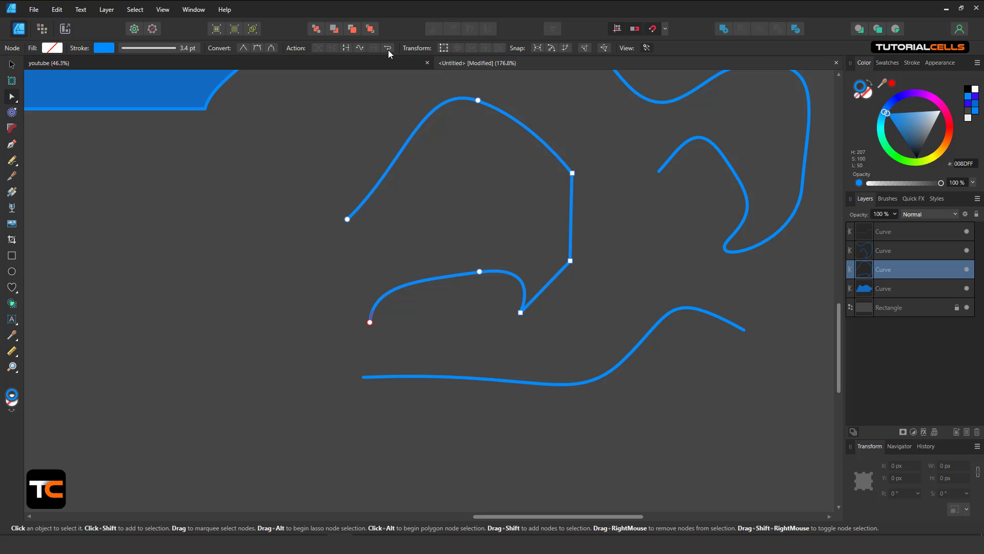
pyautogui.click(360, 47)
pyautogui.scroll(-3, 277, 231)
pyautogui.moveTo(348, 251); pyautogui.dragTo(581, 363)
pyautogui.click(431, 241)
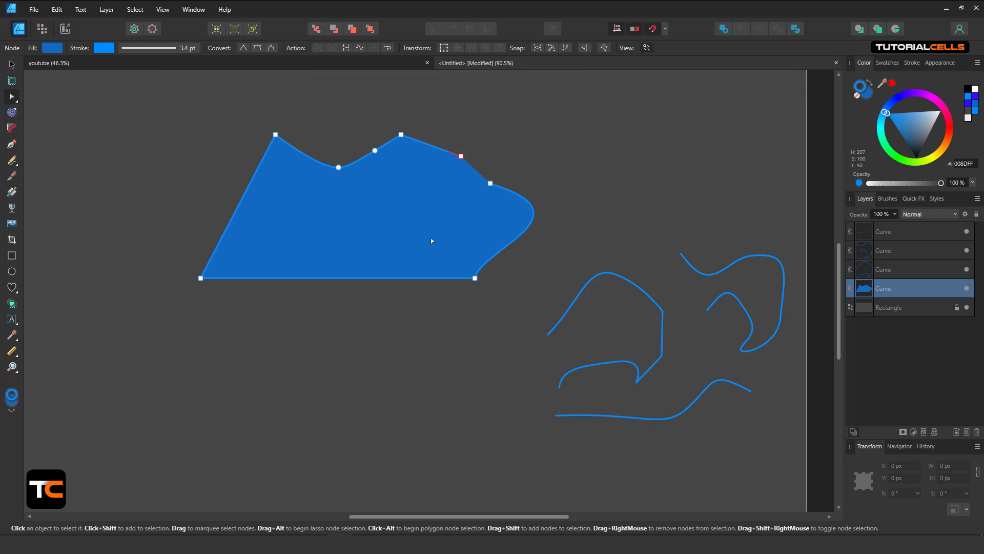
pyautogui.click(360, 47)
pyautogui.moveTo(200, 278); pyautogui.dragTo(255, 248)
pyautogui.click(359, 48)
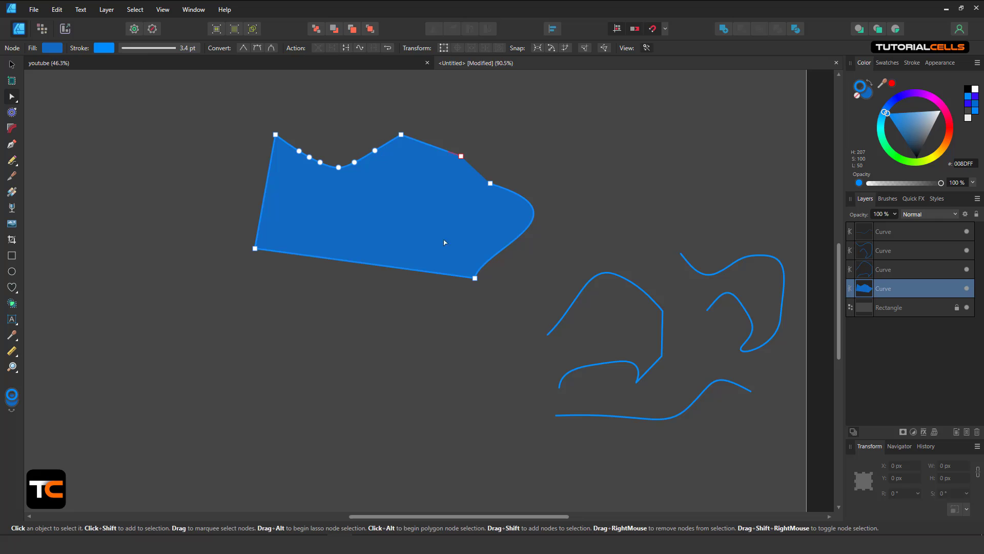
# Move the wavy lower path's middle node to about X 1649 px, Y 888 px, and apply Smooth curve.
pyautogui.click(624, 418)
pyautogui.moveTo(616, 382); pyautogui.dragTo(497, 333)
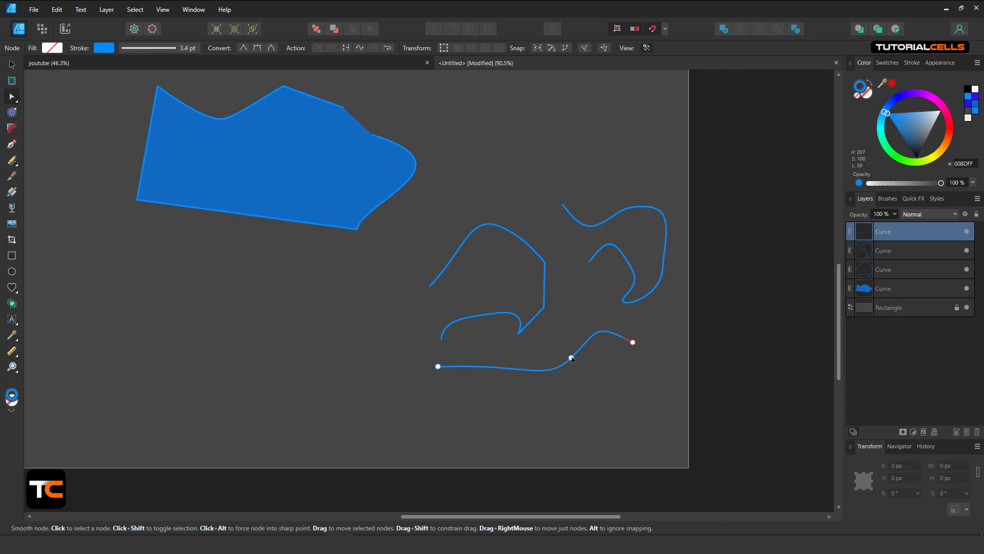
pyautogui.moveTo(571, 357); pyautogui.dragTo(565, 380)
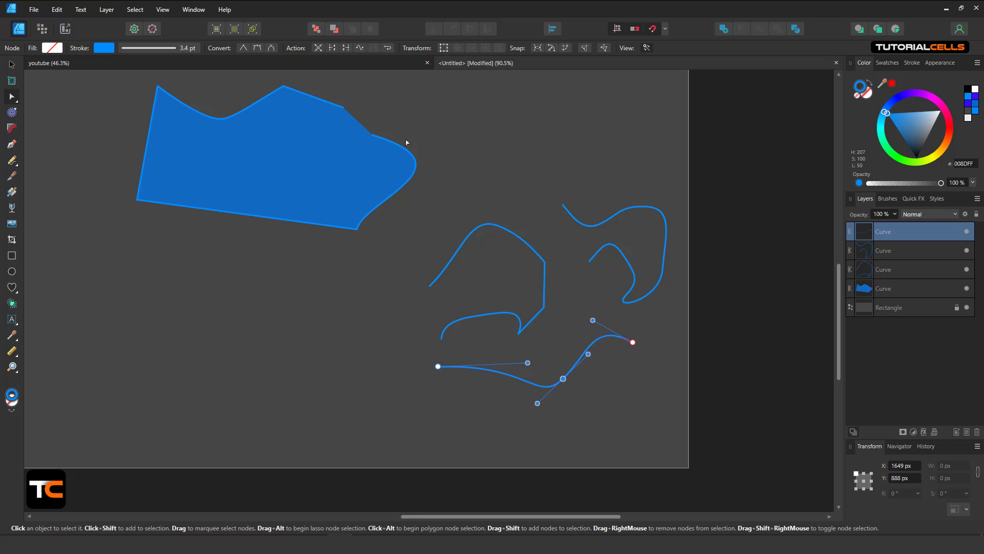
pyautogui.click(361, 48)
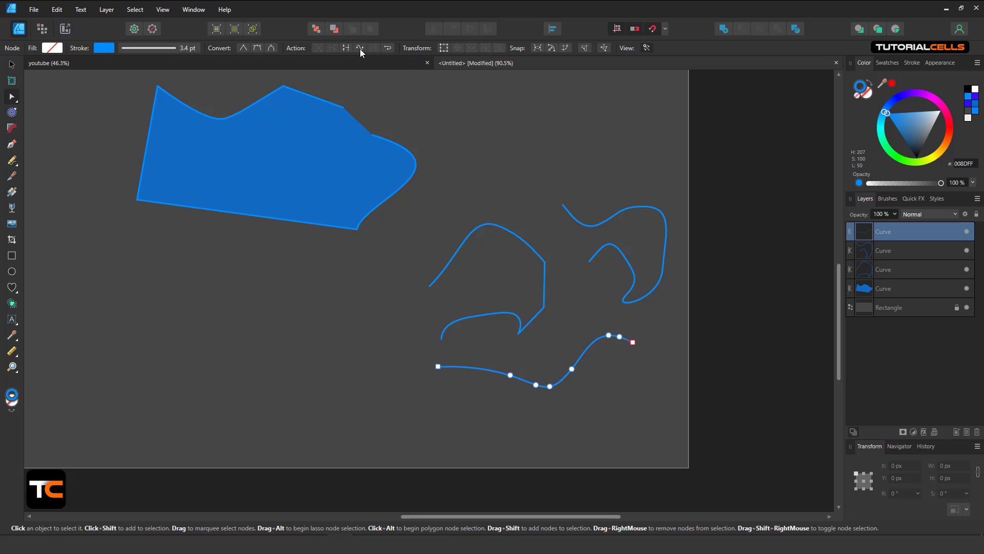
# Move the wavy path's crest node to about X 1744.7 px, Y 795.4 px and its left-hand node to X 1539.6 px, Y 871.5 px.
pyautogui.scroll(3, 547, 355)
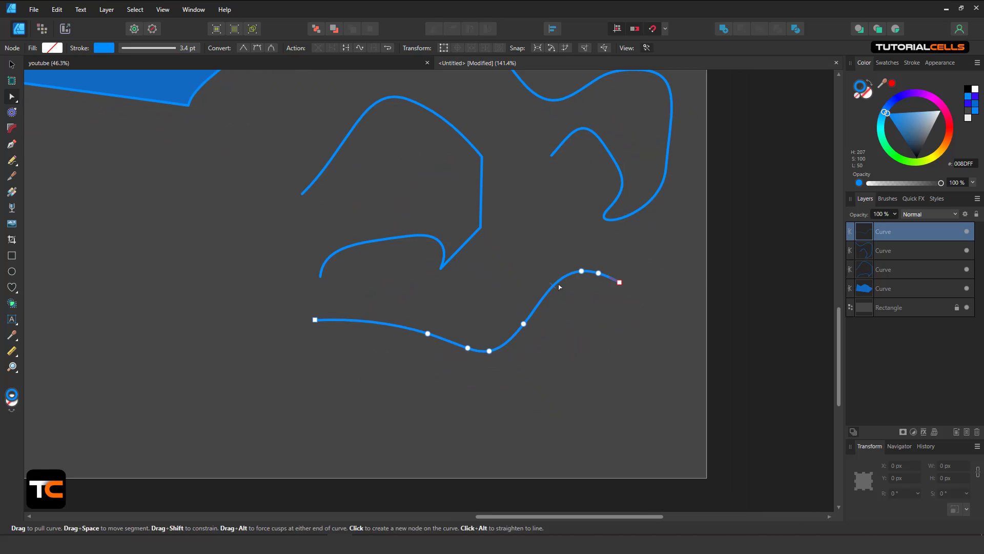
pyautogui.click(577, 265)
pyautogui.moveTo(577, 264)
pyautogui.mouseDown()
pyautogui.moveTo(533, 232)
pyautogui.moveTo(579, 271)
pyautogui.mouseUp()
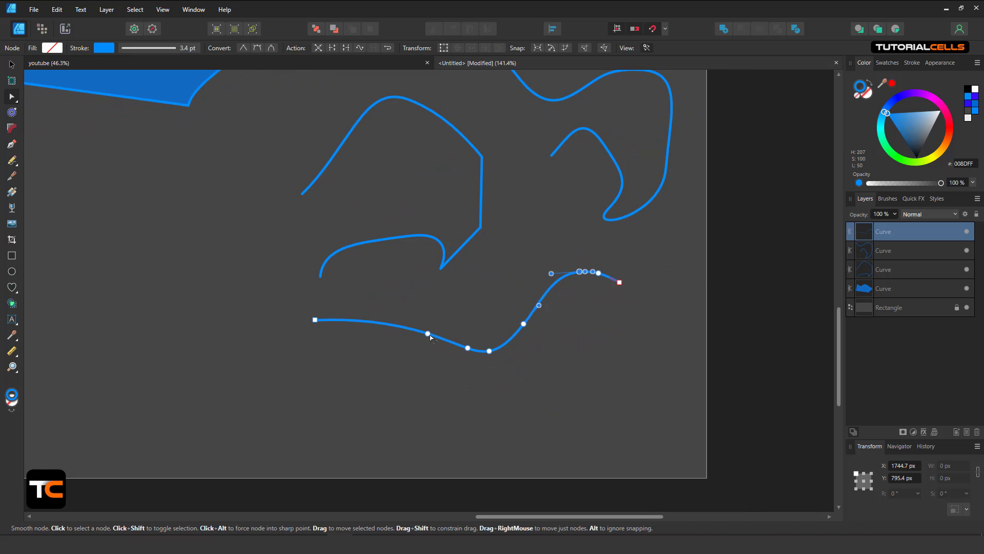
pyautogui.moveTo(429, 333); pyautogui.dragTo(430, 326)
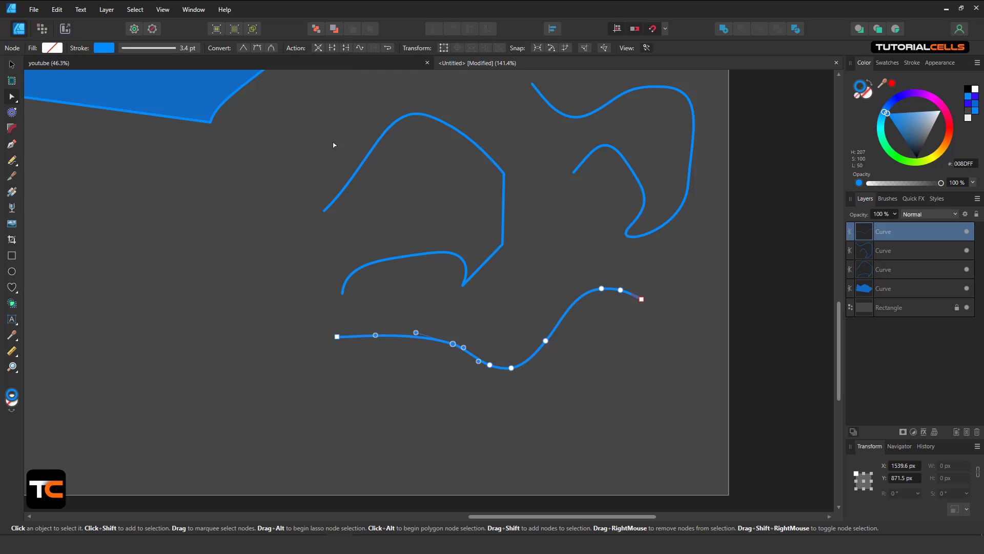
# Select the two end nodes at the unstroked upper-right edge of the blue shape and close the curve between them.
pyautogui.moveTo(343, 179); pyautogui.dragTo(510, 345)
pyautogui.moveTo(375, 192); pyautogui.dragTo(411, 226)
pyautogui.scroll(1, 391, 162)
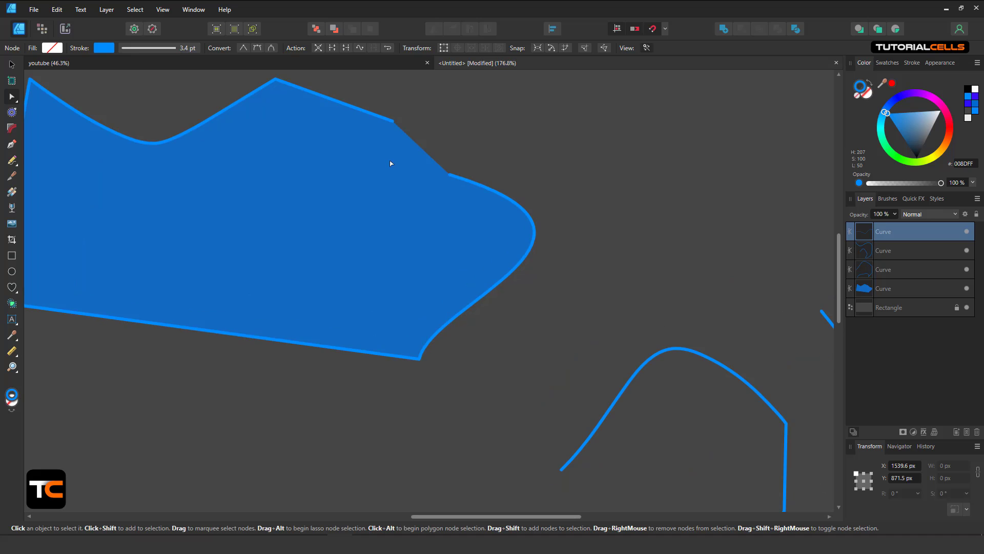
pyautogui.click(391, 163)
pyautogui.moveTo(385, 163); pyautogui.dragTo(408, 195)
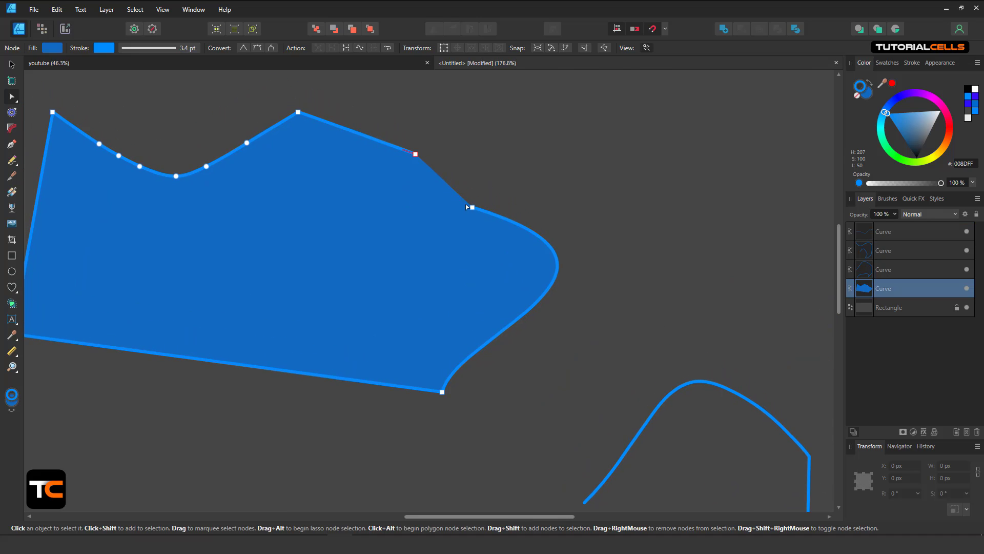
pyautogui.moveTo(400, 114); pyautogui.dragTo(482, 234)
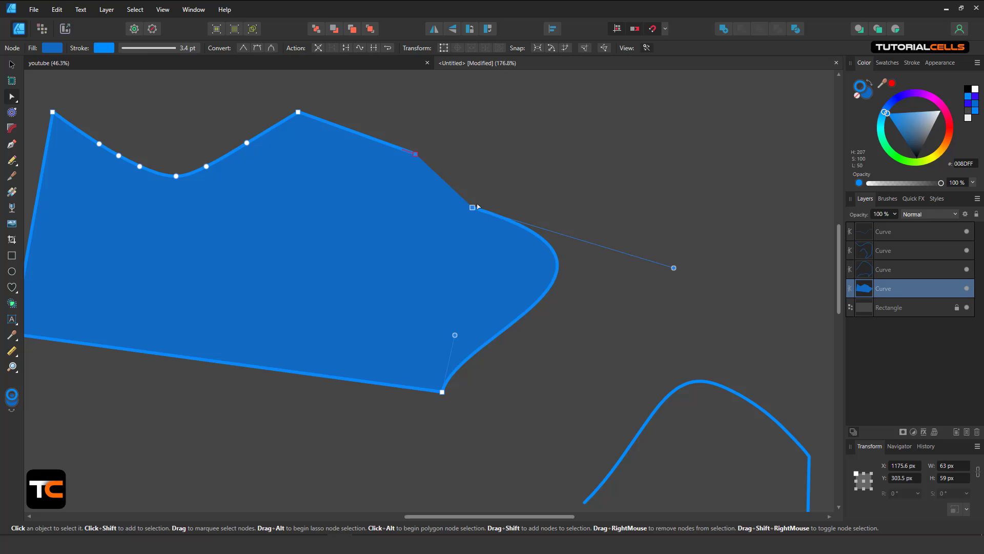
pyautogui.click(416, 154)
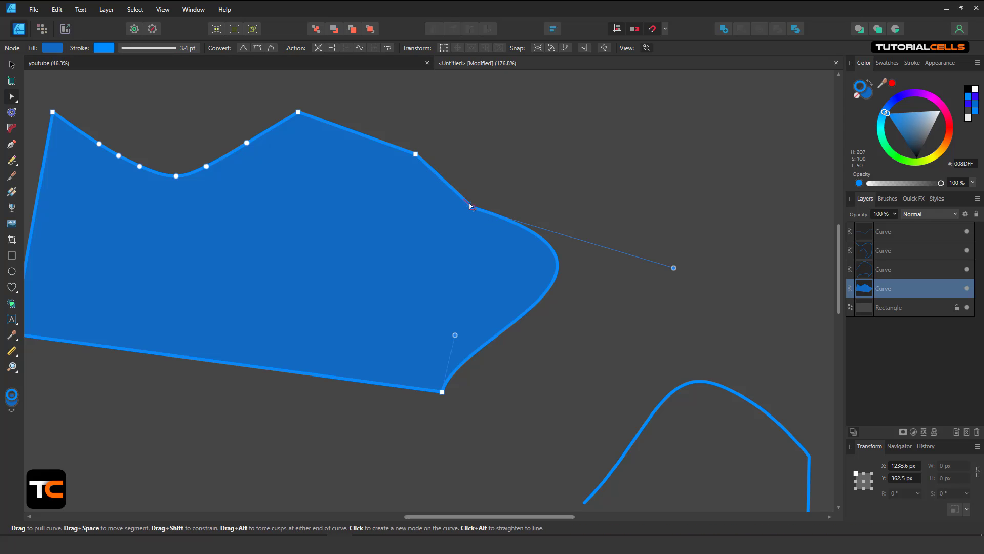
# Select the hook-like path's two end nodes, join them, and undo the joining.
pyautogui.scroll(-2, 585, 277)
pyautogui.moveTo(613, 303); pyautogui.dragTo(464, 159)
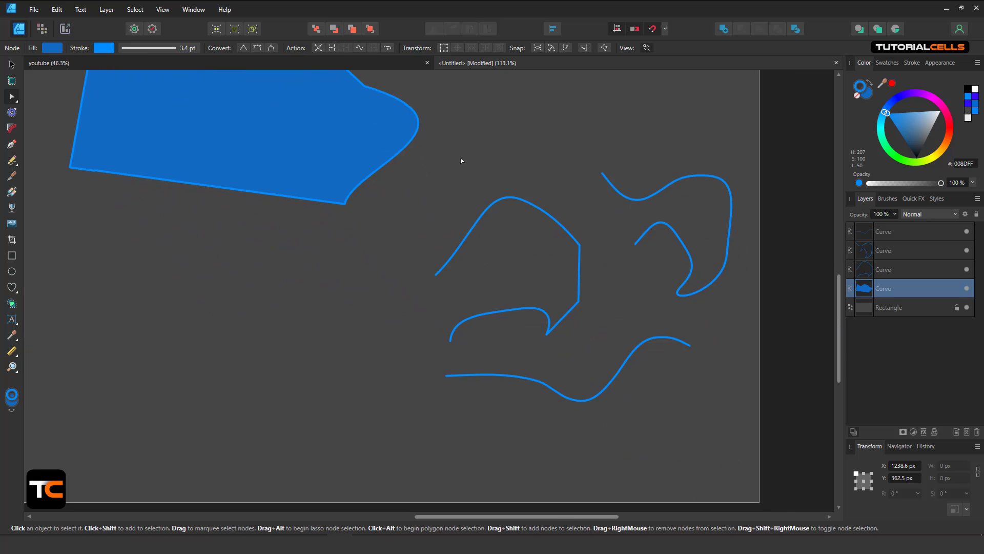
pyautogui.click(659, 228)
pyautogui.moveTo(582, 155); pyautogui.dragTo(636, 267)
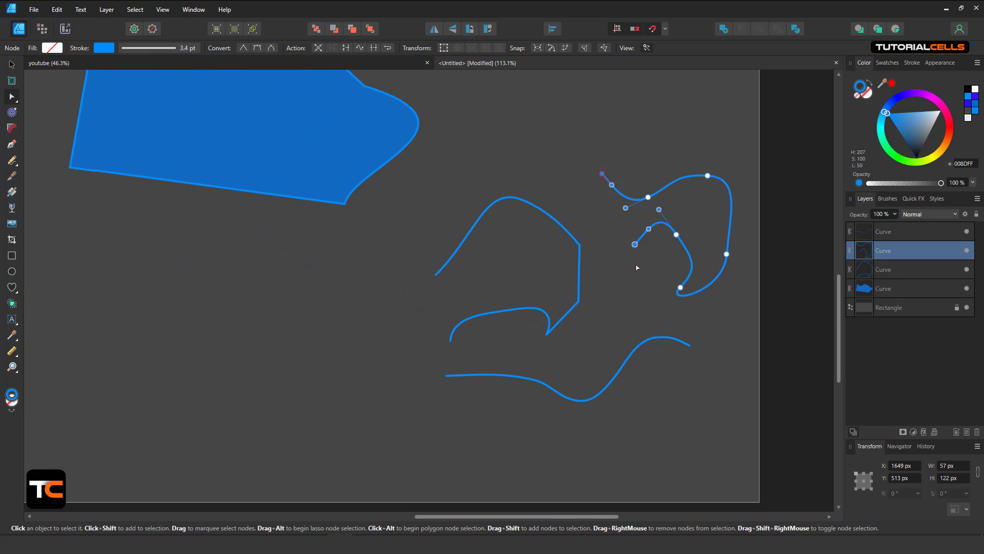
pyautogui.click(368, 48)
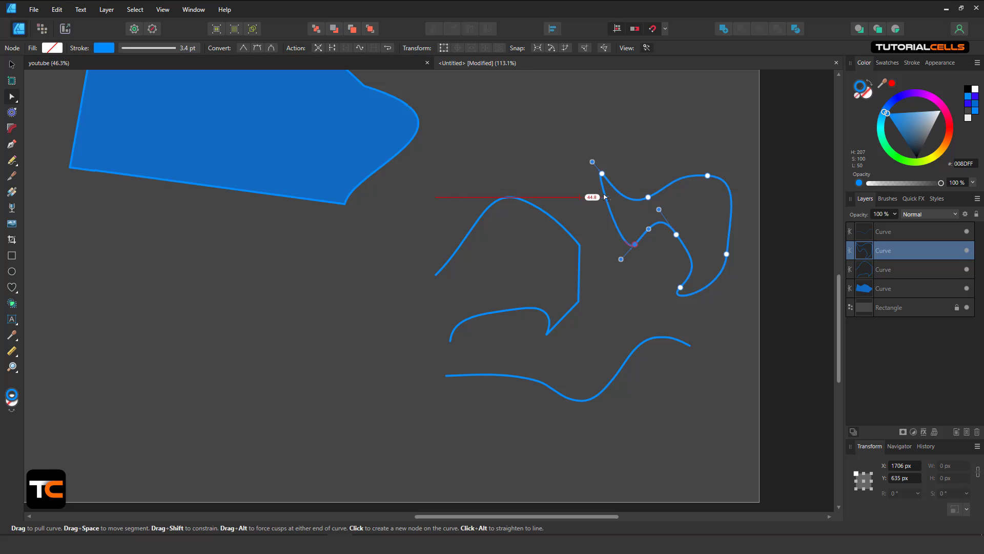
pyautogui.hotkey('ctrl', 'z')
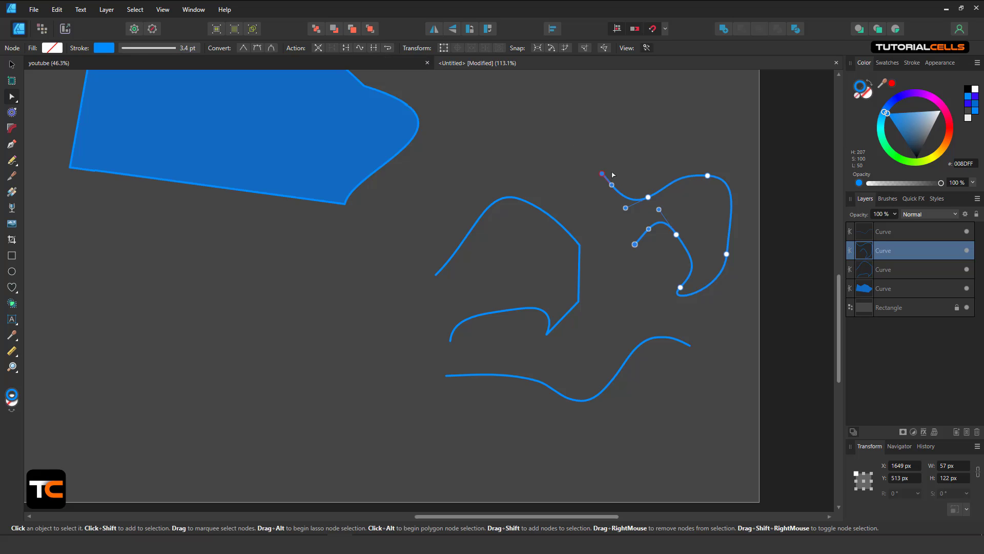
# Reverse the hook-like path's direction and set its stroke start arrowhead to Curved.
pyautogui.scroll(3, 624, 177)
pyautogui.moveTo(593, 177); pyautogui.dragTo(476, 145)
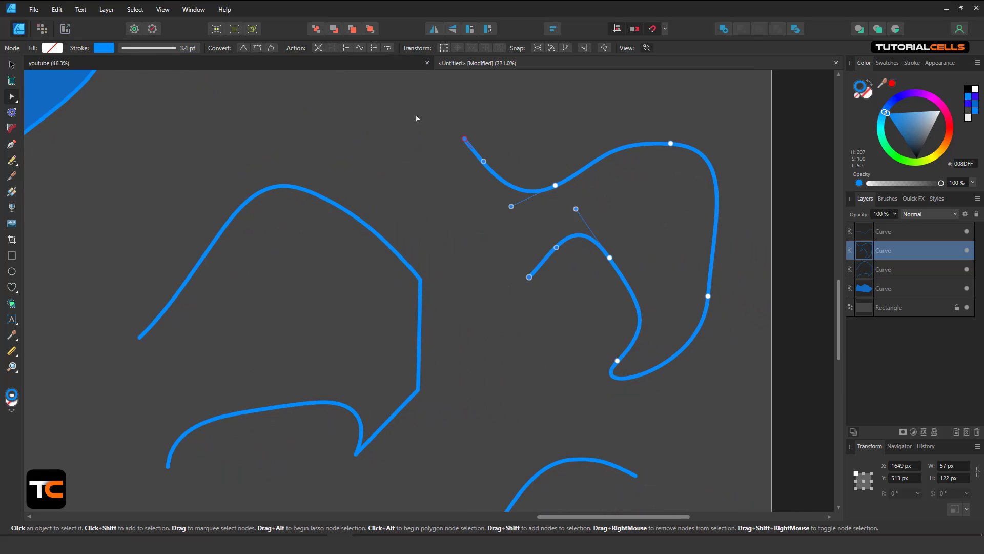
pyautogui.click(388, 48)
pyautogui.click(907, 63)
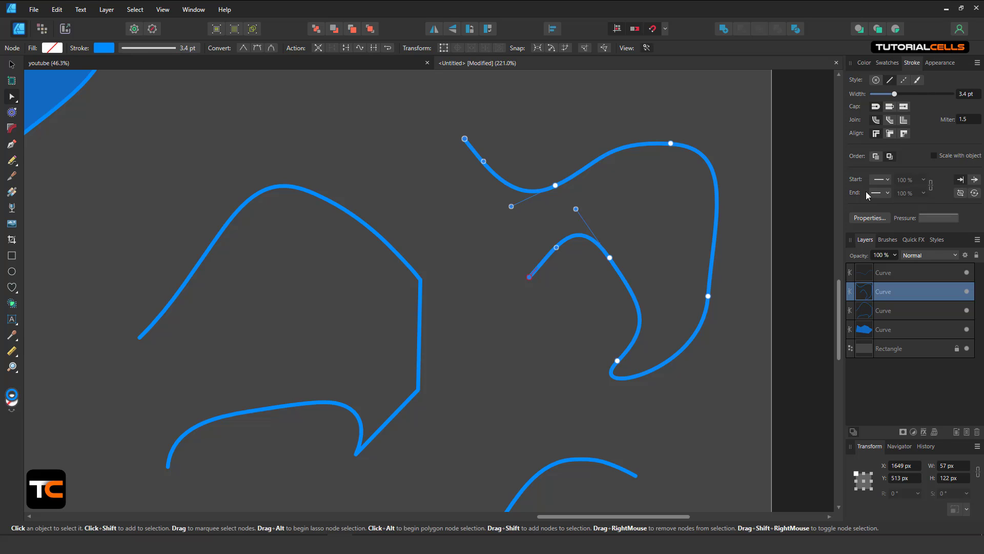
pyautogui.click(886, 179)
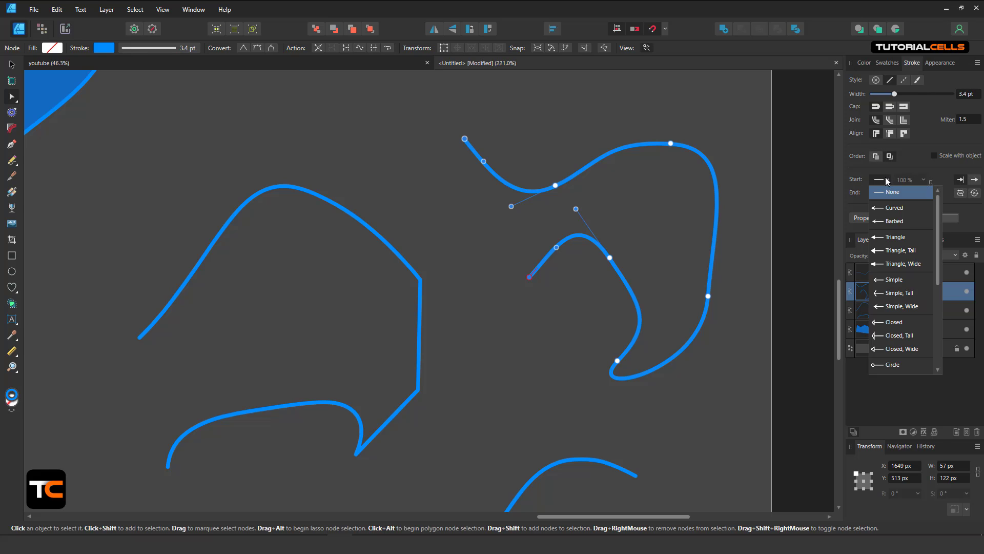
pyautogui.click(891, 208)
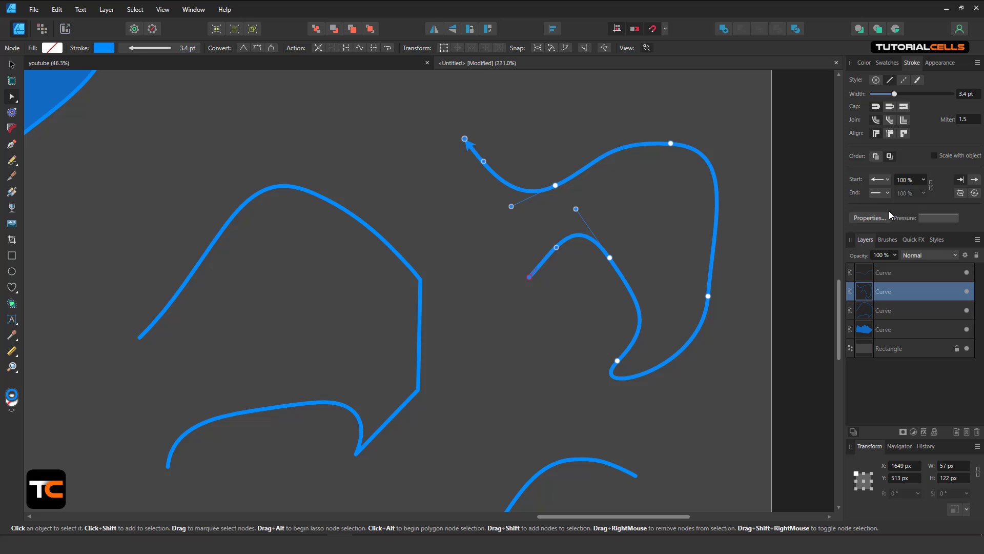
# Browse the start arrowhead styles and set the hook-like path's start back to None.
pyautogui.click(884, 180)
pyautogui.scroll(-4, 899, 265)
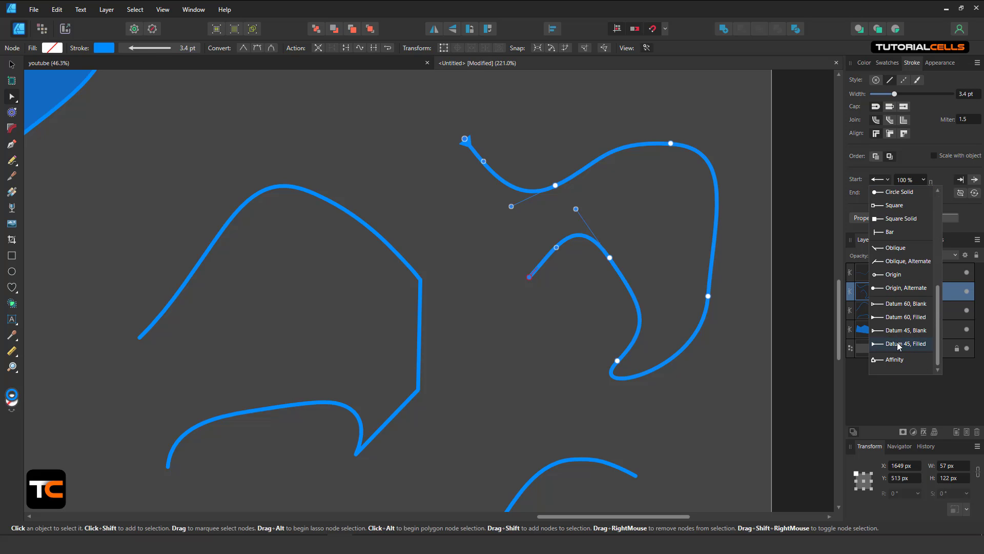
pyautogui.scroll(4, 910, 319)
pyautogui.click(896, 195)
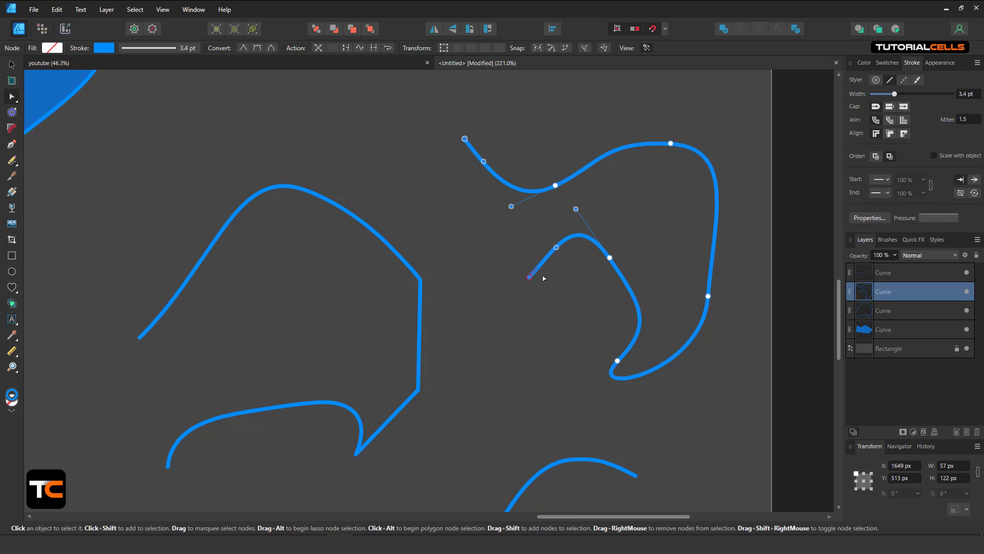
# Reverse the hook-like path's direction once more.
pyautogui.scroll(-1, 489, 254)
pyautogui.scroll(1, 361, 81)
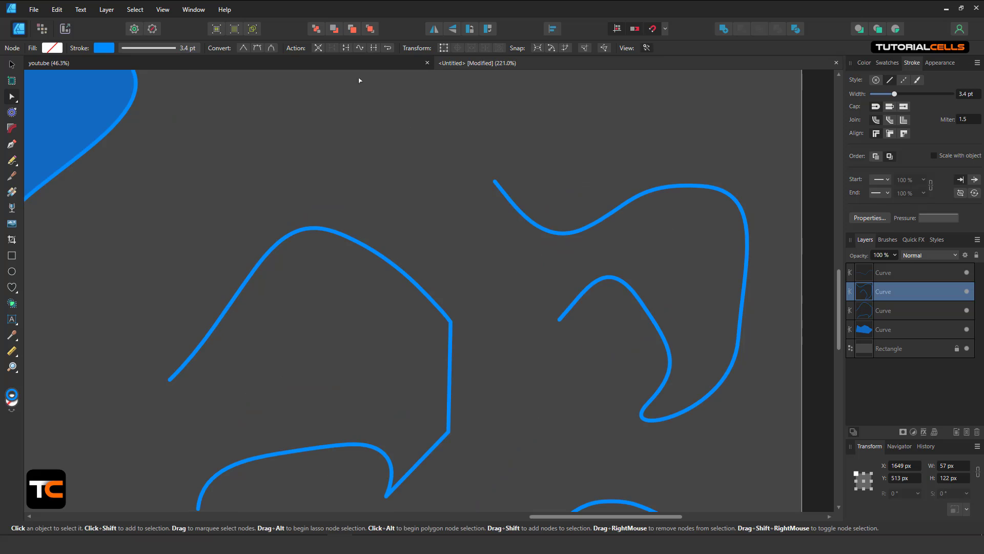
pyautogui.click(385, 50)
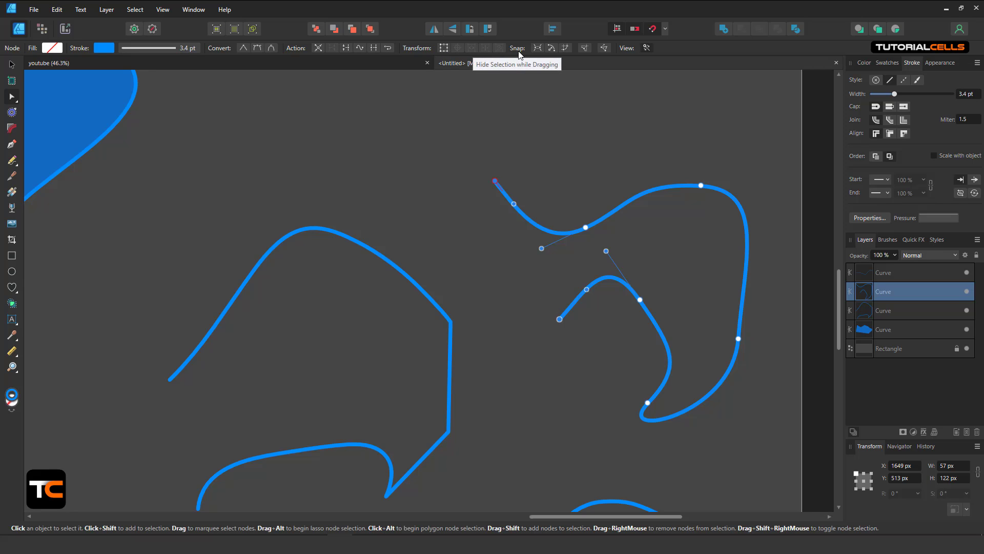
# Select the blue shape's nodes along the upper-left dip and move them together to about X 765.3 px, Y 254 px.
pyautogui.moveTo(600, 237); pyautogui.dragTo(640, 240)
pyautogui.scroll(-4, 422, 233)
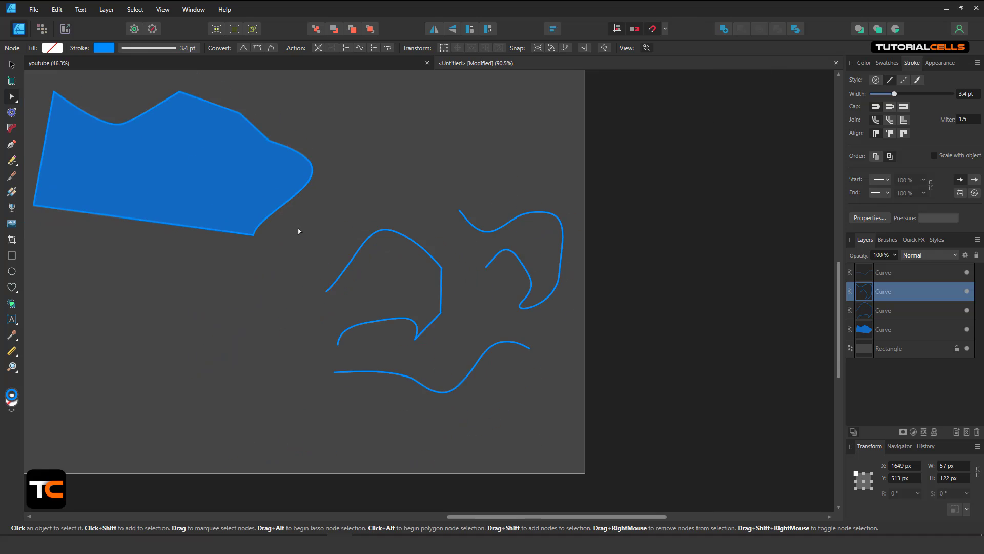
pyautogui.click(181, 190)
pyautogui.moveTo(180, 189); pyautogui.dragTo(419, 241)
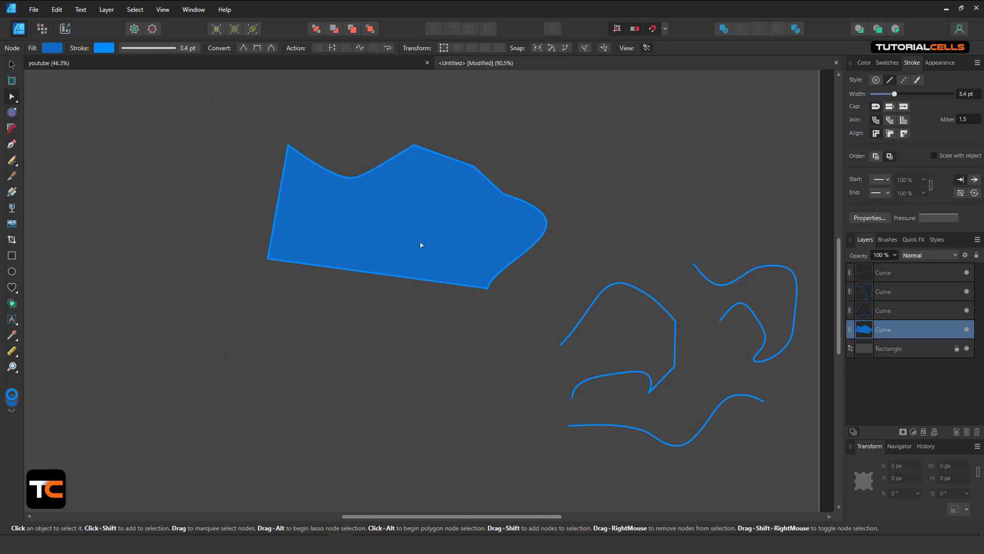
pyautogui.scroll(3, 279, 133)
pyautogui.moveTo(278, 134); pyautogui.dragTo(423, 237)
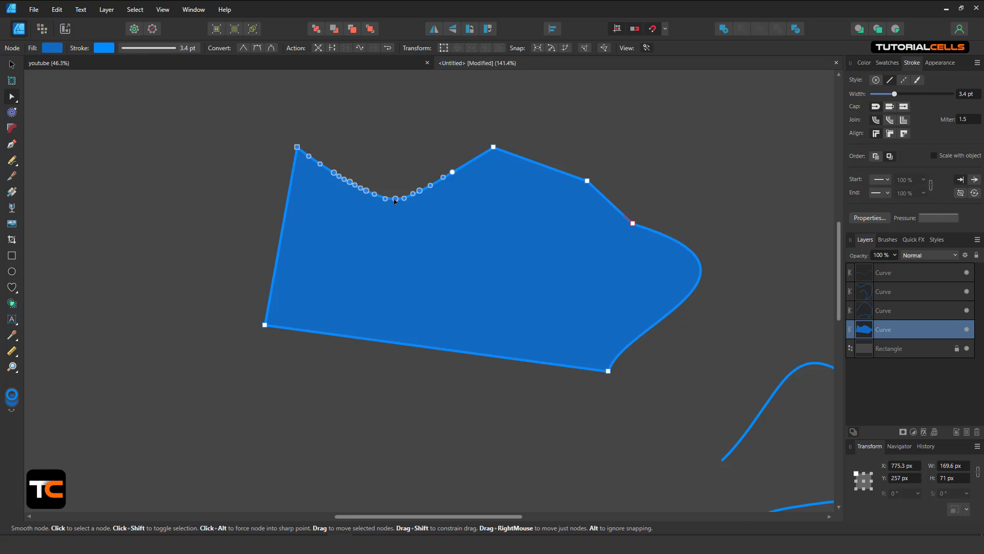
pyautogui.moveTo(396, 200)
pyautogui.mouseDown()
pyautogui.moveTo(392, 190)
pyautogui.moveTo(351, 184)
pyautogui.moveTo(391, 210)
pyautogui.mouseUp()
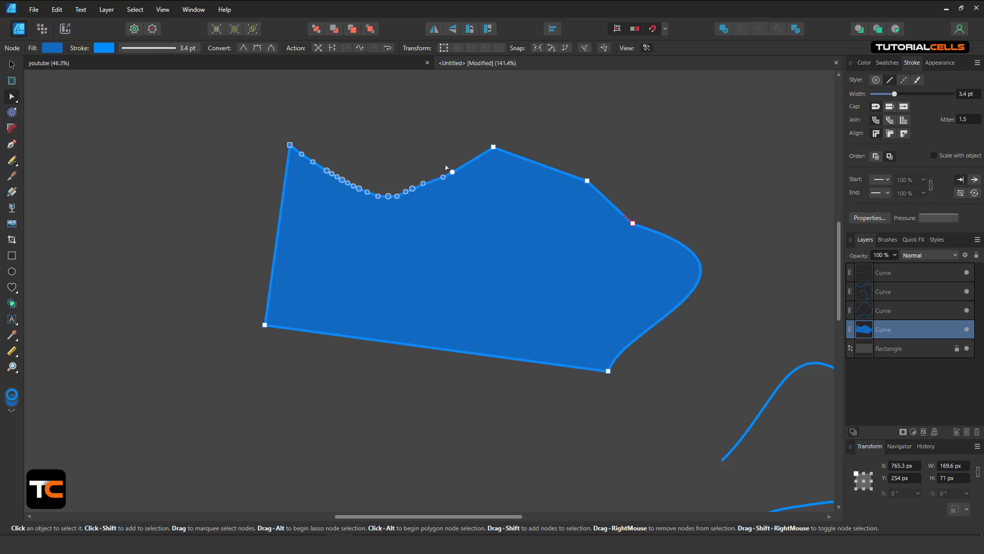
# Turn on transform mode for the selected nodes, shift them slightly left, and resize them to about 159.6 by 70 px.
pyautogui.click(444, 49)
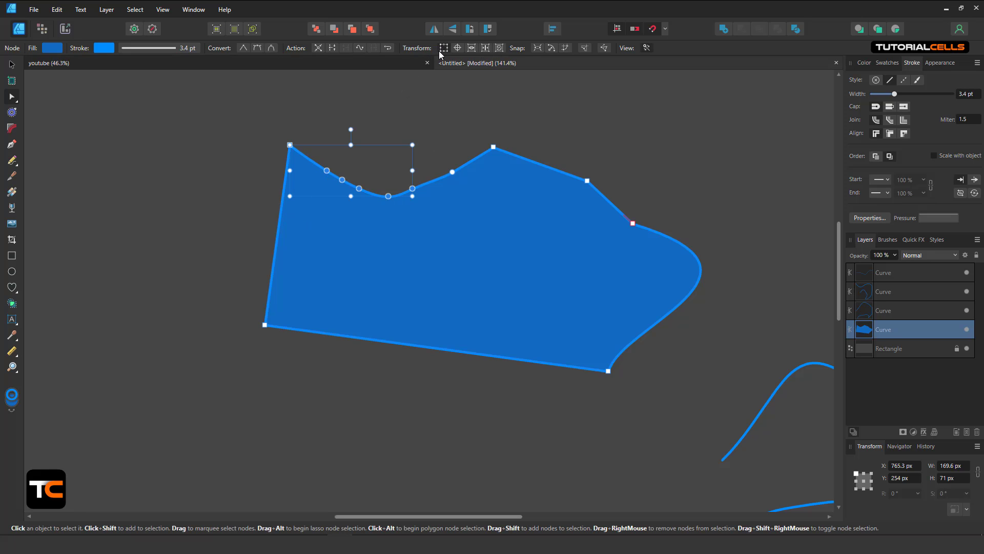
pyautogui.moveTo(359, 159); pyautogui.dragTo(344, 131)
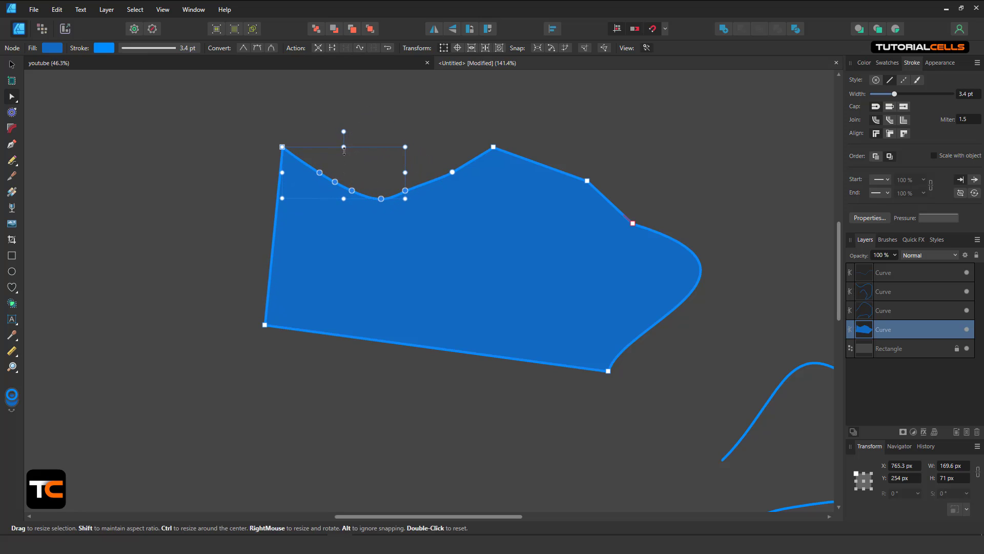
pyautogui.moveTo(405, 172)
pyautogui.mouseDown()
pyautogui.moveTo(353, 171)
pyautogui.moveTo(399, 173)
pyautogui.mouseUp()
pyautogui.moveTo(342, 198)
pyautogui.mouseDown()
pyautogui.moveTo(340, 244)
pyautogui.moveTo(341, 198)
pyautogui.mouseUp()
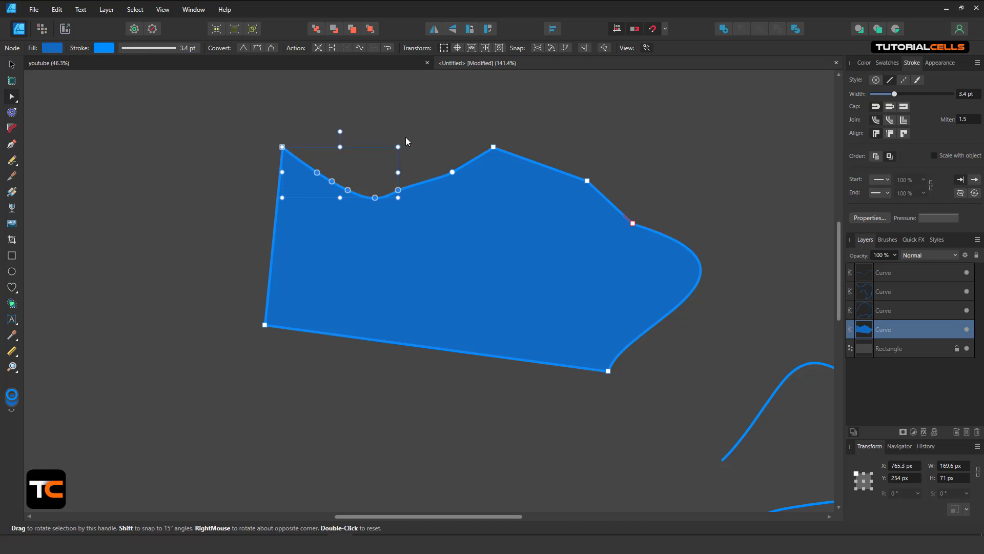
# Rotate the selected nodes about 16.7° around a rotation centre placed to the left of their bounding box, and hide the centre.
pyautogui.click(458, 48)
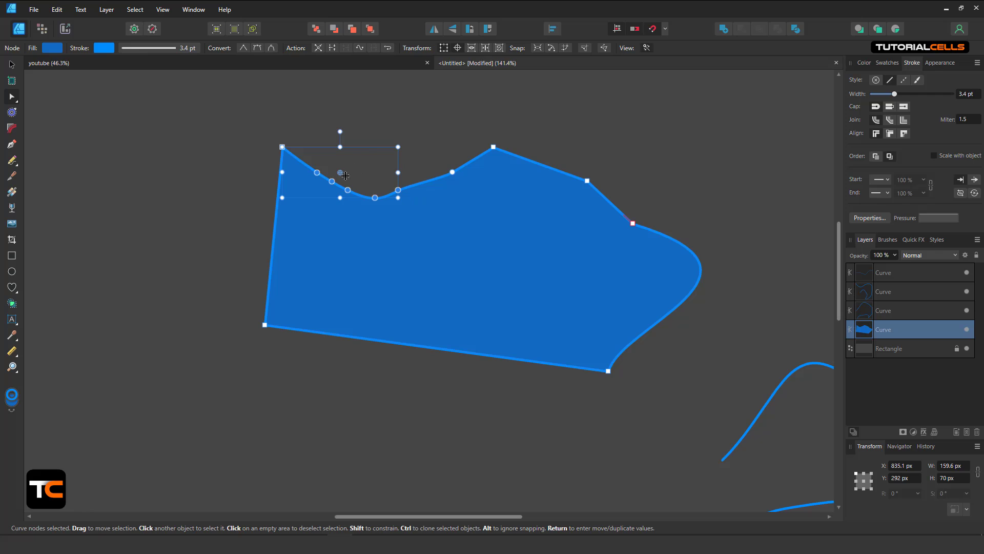
pyautogui.moveTo(340, 171)
pyautogui.mouseDown()
pyautogui.moveTo(344, 151)
pyautogui.moveTo(318, 120)
pyautogui.moveTo(276, 113)
pyautogui.moveTo(276, 148)
pyautogui.mouseUp()
pyautogui.moveTo(399, 146); pyautogui.dragTo(307, 120)
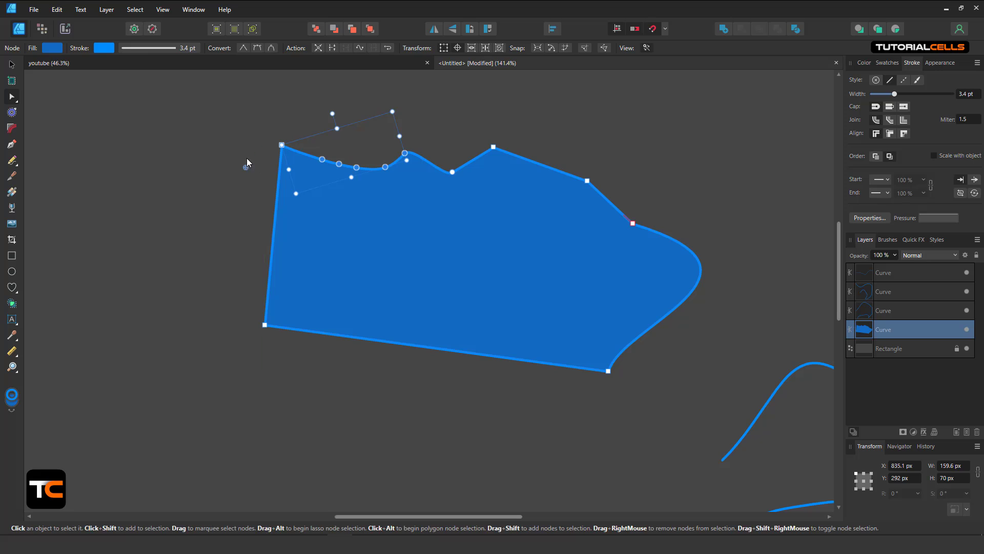
pyautogui.click(457, 48)
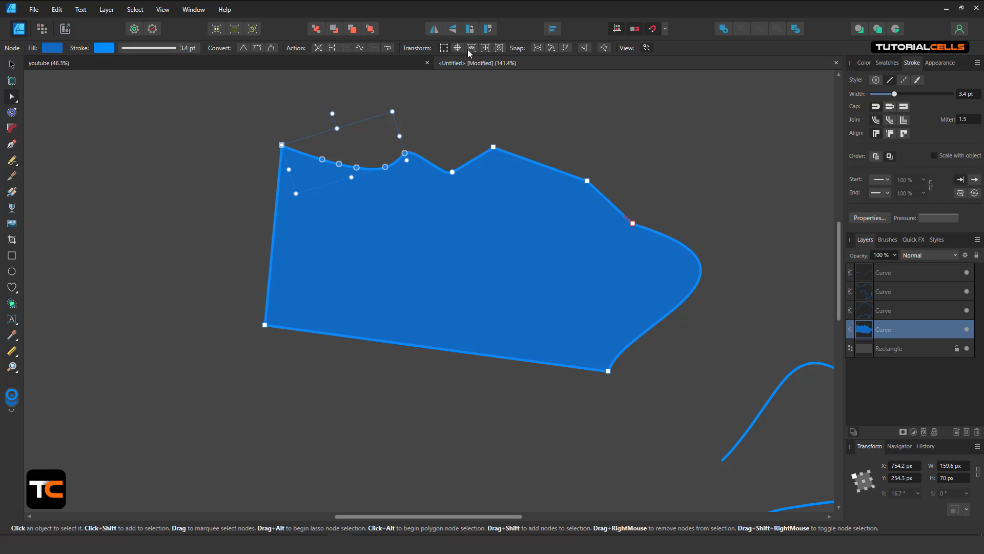
# Move the blue shape's selected upper-left nodes down slightly, and shift them back up to just above their starting height.
pyautogui.moveTo(371, 153)
pyautogui.mouseDown()
pyautogui.moveTo(342, 146)
pyautogui.moveTo(388, 143)
pyautogui.moveTo(376, 179)
pyautogui.moveTo(360, 140)
pyautogui.moveTo(370, 157)
pyautogui.moveTo(353, 150)
pyautogui.moveTo(373, 158)
pyautogui.mouseUp()
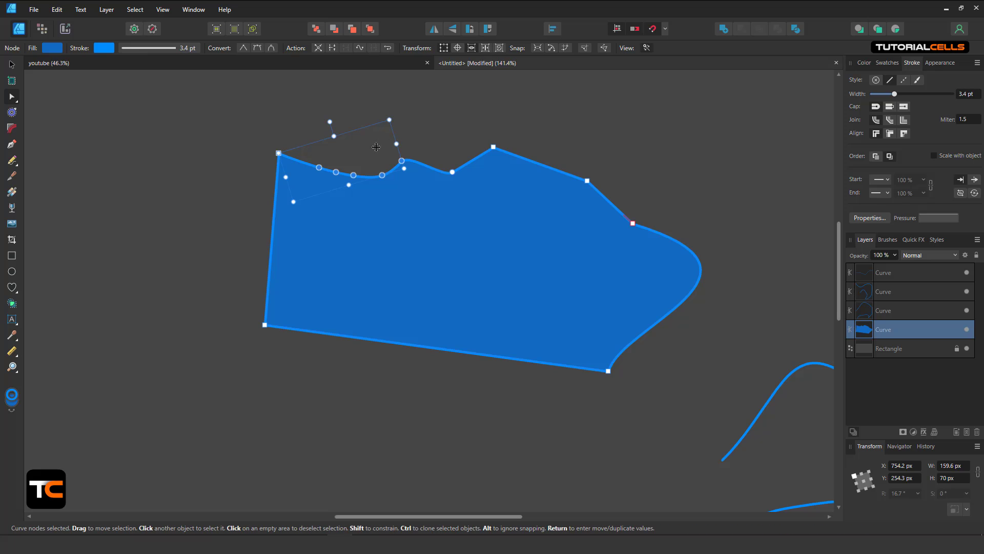
pyautogui.moveTo(373, 152)
pyautogui.mouseDown()
pyautogui.moveTo(323, 144)
pyautogui.moveTo(347, 105)
pyautogui.moveTo(367, 157)
pyautogui.moveTo(377, 141)
pyautogui.mouseUp()
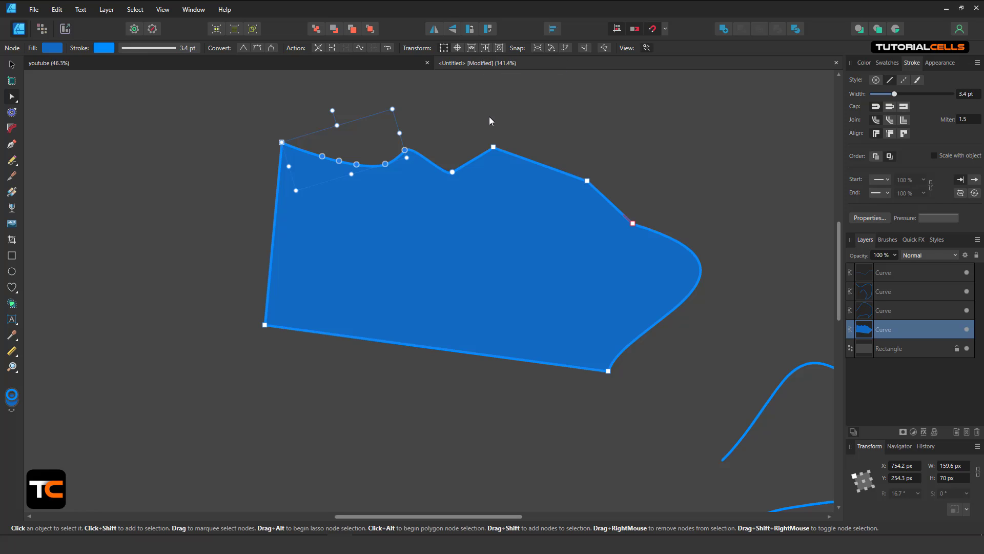
# Try aligning the blue shape's four right-hand nodes on a vertical line at X 1135 px using alignment handles, and undo it.
pyautogui.moveTo(482, 110); pyautogui.dragTo(699, 394)
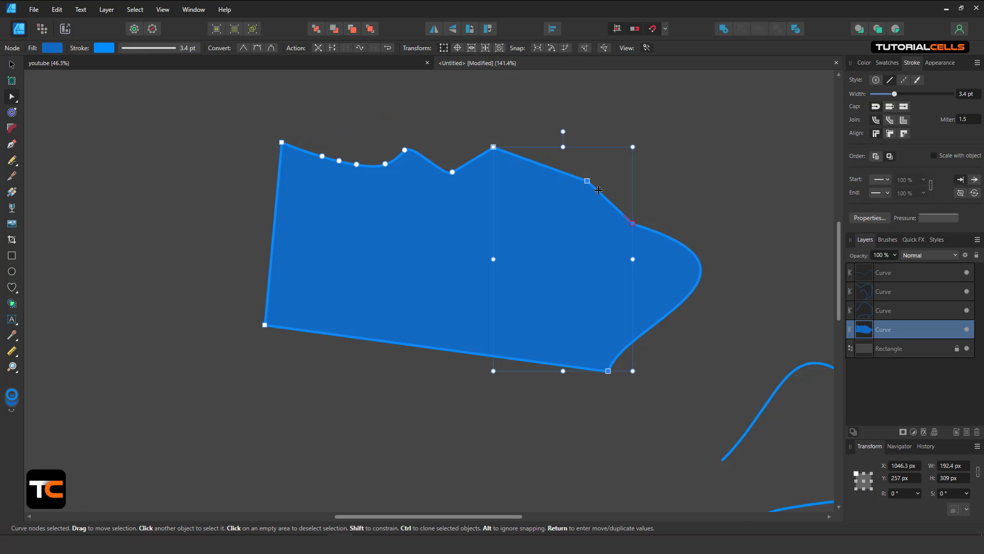
pyautogui.click(491, 49)
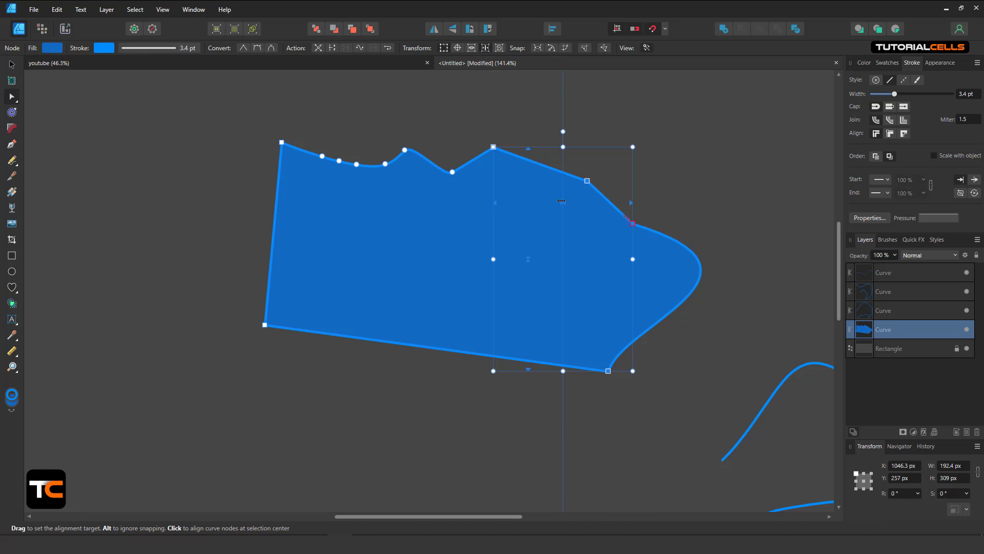
pyautogui.moveTo(561, 201); pyautogui.dragTo(559, 218)
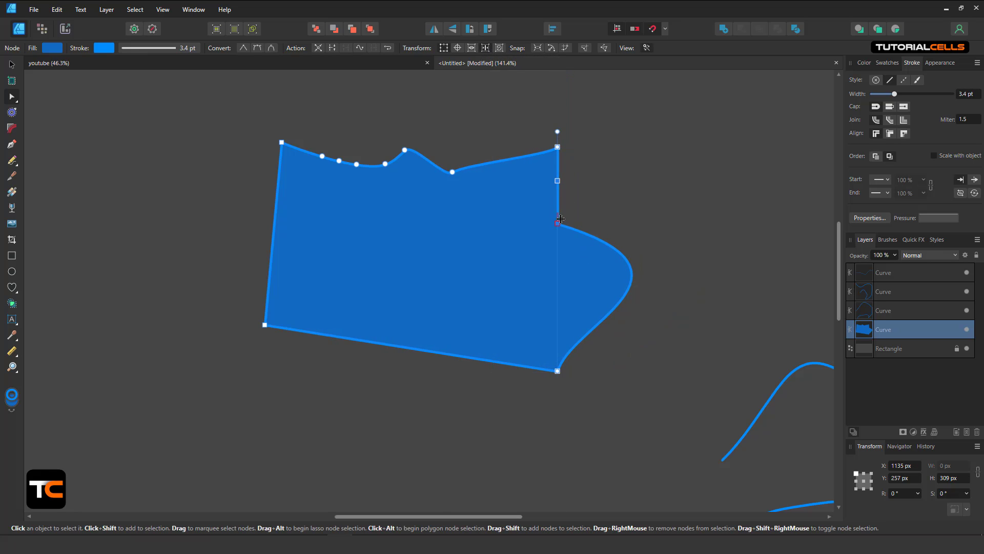
pyautogui.hotkey('ctrl', 'z')
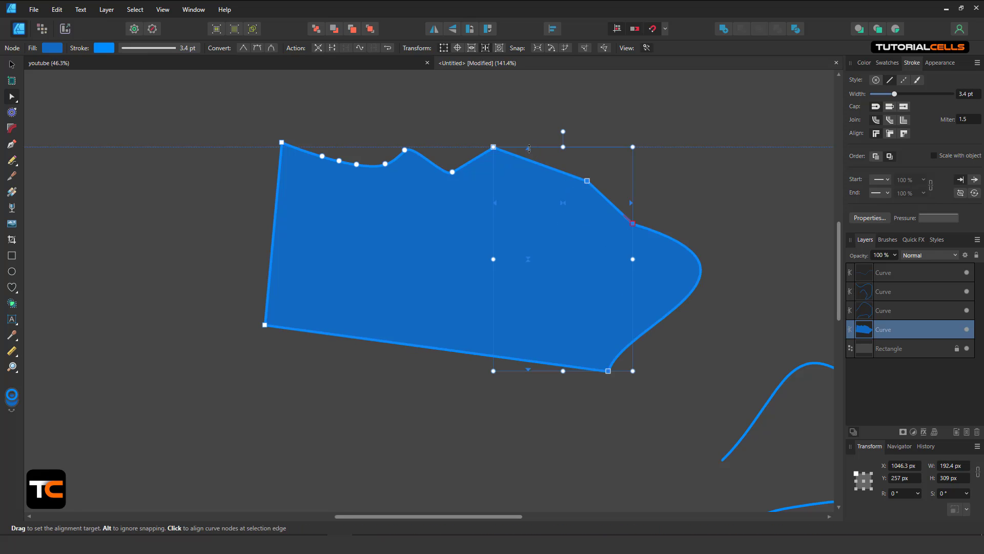
# Try aligning the right-hand nodes to the selection's top, right and bottom edges, undoing each alignment.
pyautogui.click(529, 149)
pyautogui.hotkey('ctrl', 'z')
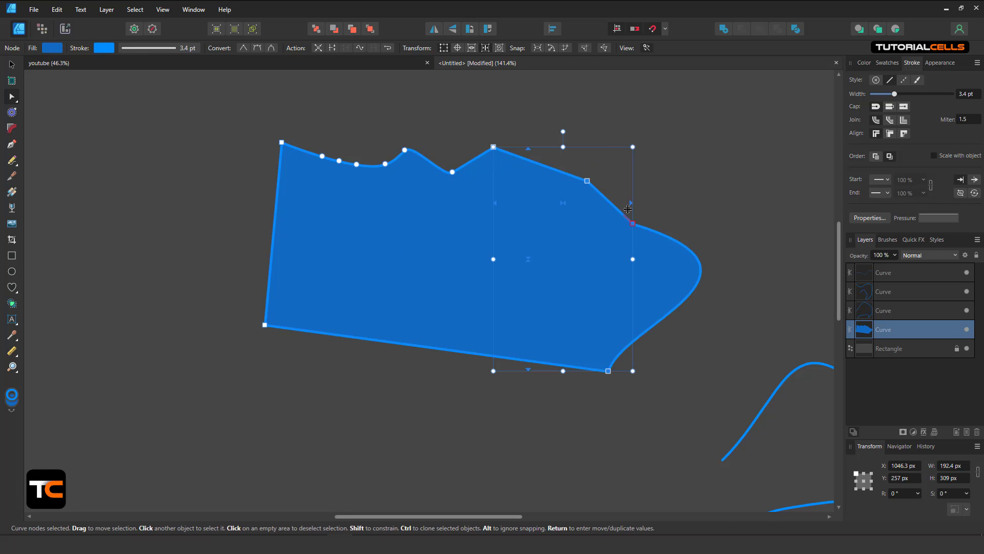
pyautogui.moveTo(631, 202)
pyautogui.mouseDown()
pyautogui.moveTo(644, 203)
pyautogui.moveTo(616, 203)
pyautogui.mouseUp()
pyautogui.hotkey('ctrl', 'z')
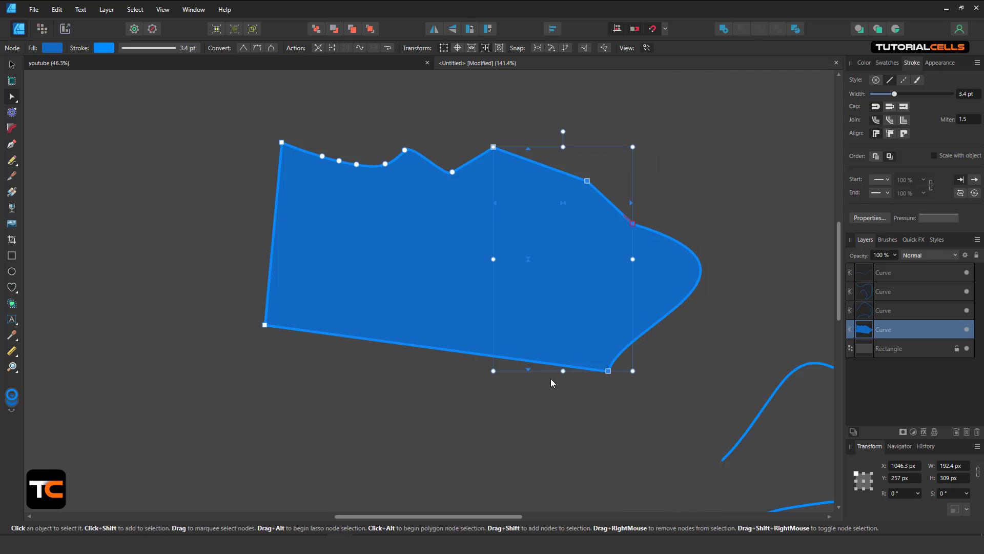
pyautogui.click(530, 368)
pyautogui.hotkey('ctrl', 'z')
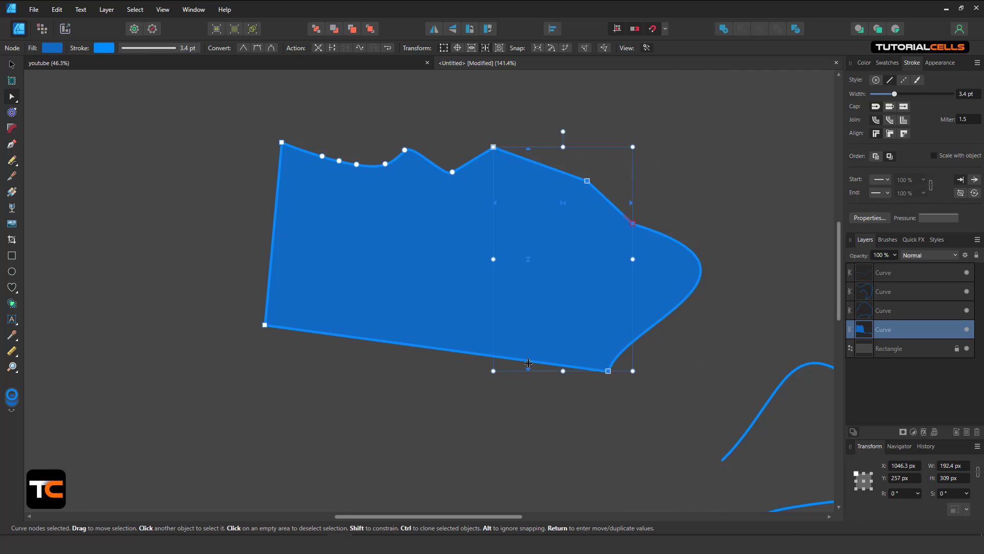
# Try aligning the blue shape's two bottom nodes on a horizontal line at about Y 573 px, undo it, and hide the alignment handles.
pyautogui.moveTo(229, 386); pyautogui.dragTo(661, 346)
pyautogui.moveTo(217, 308); pyautogui.dragTo(611, 409)
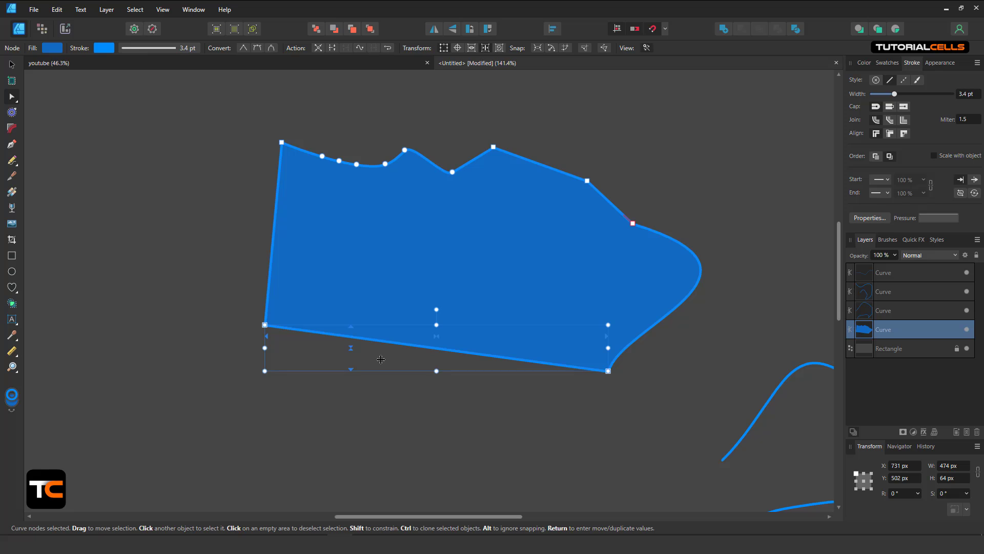
pyautogui.click(351, 374)
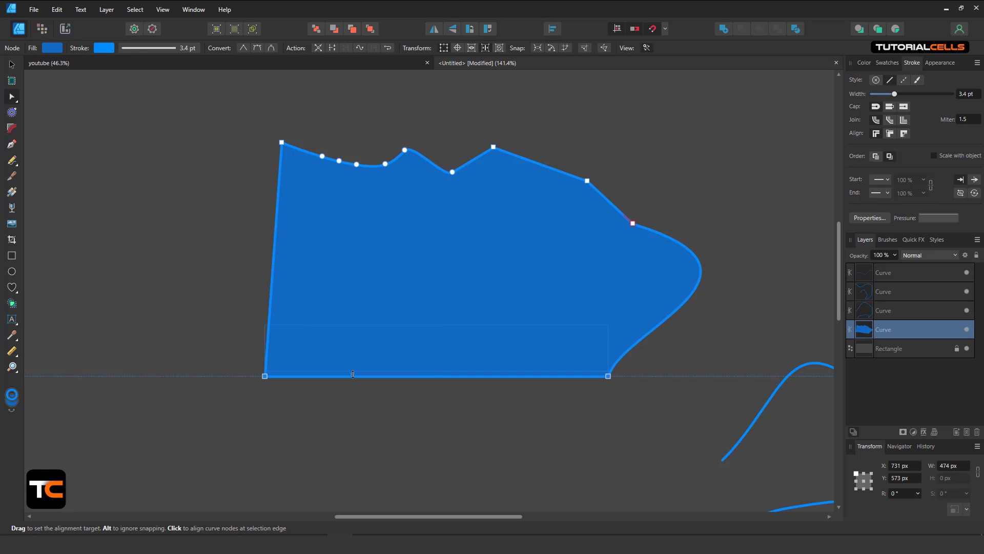
pyautogui.hotkey('ctrl', 'z')
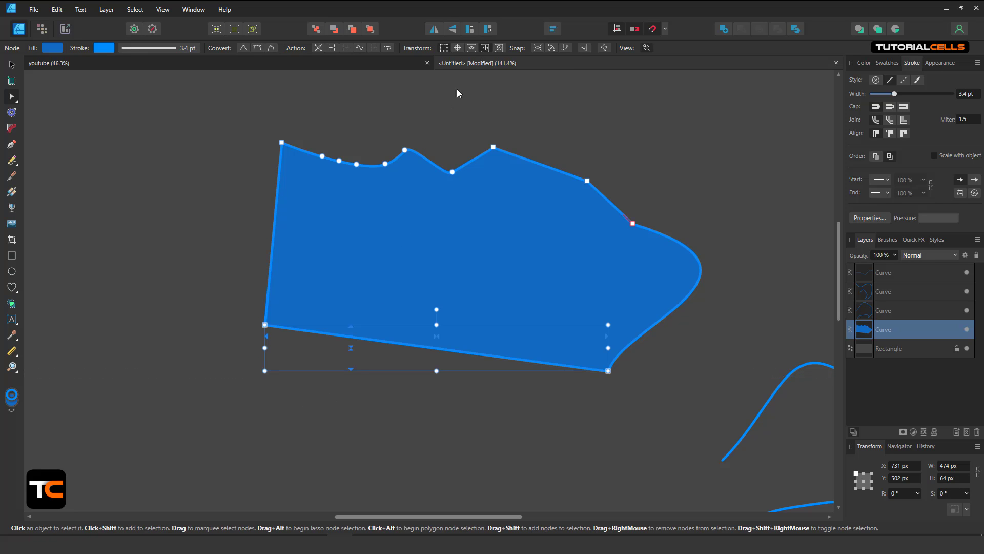
pyautogui.click(485, 49)
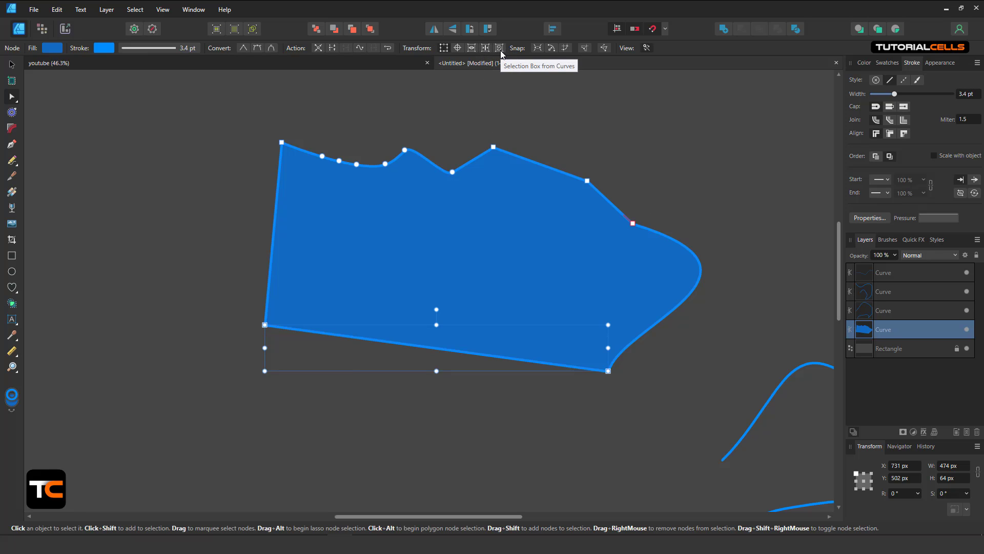
# Select all nodes of the open curve nearest the page's right edge, and turn on Selection Box from Curves.
pyautogui.scroll(-5, 574, 164)
pyautogui.hscroll(10, 575, 164)
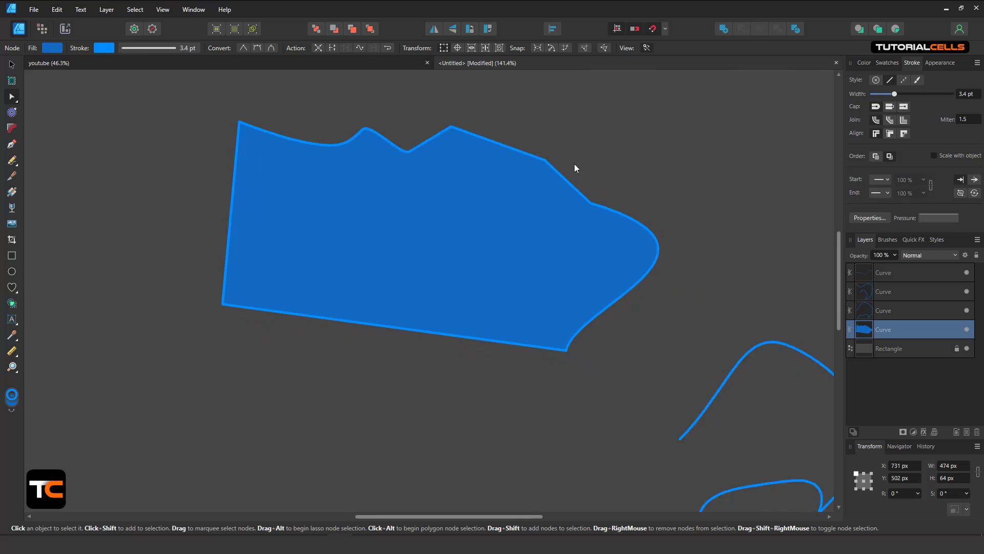
pyautogui.hscroll(6, 597, 237)
pyautogui.scroll(-1, 518, 233)
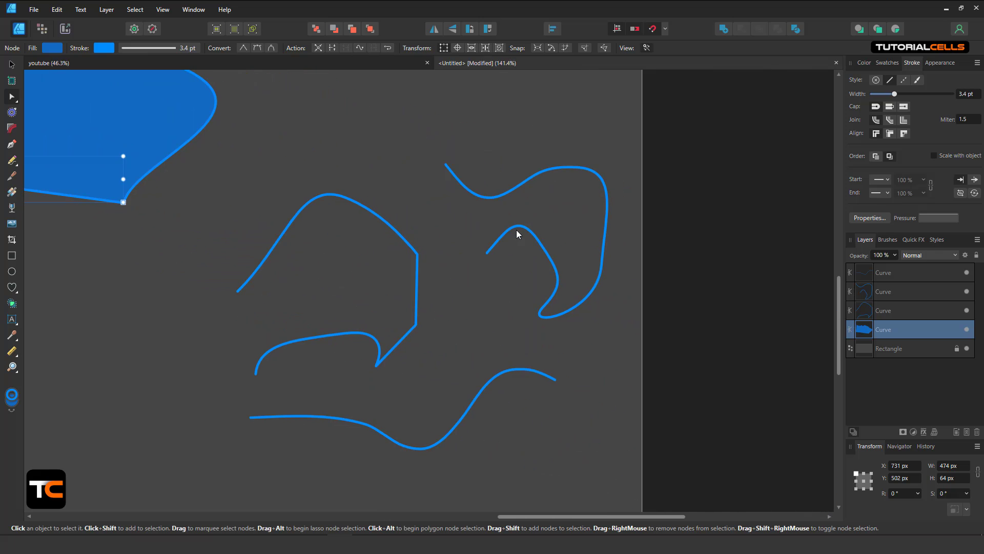
pyautogui.click(510, 226)
pyautogui.moveTo(426, 138); pyautogui.dragTo(625, 337)
pyautogui.scroll(1, 580, 248)
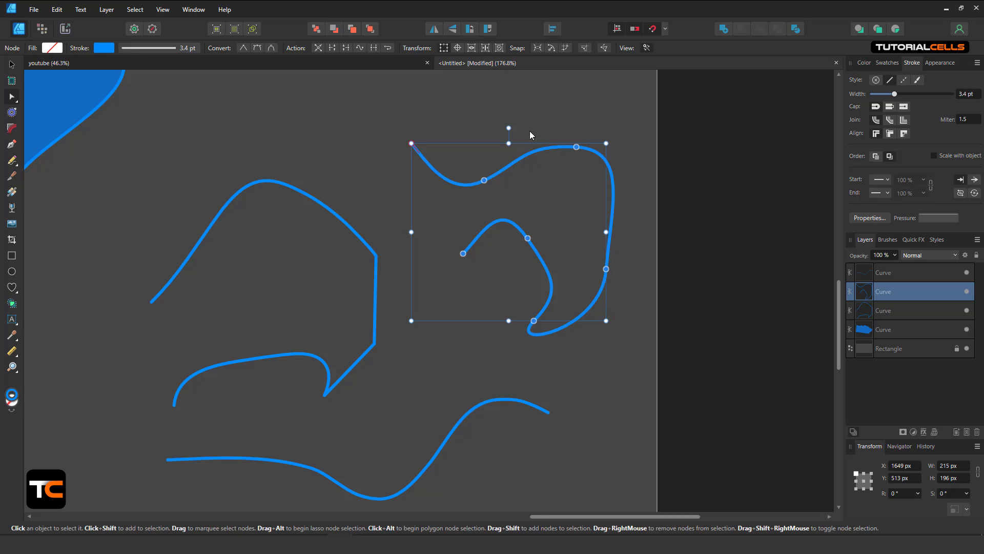
pyautogui.click(499, 48)
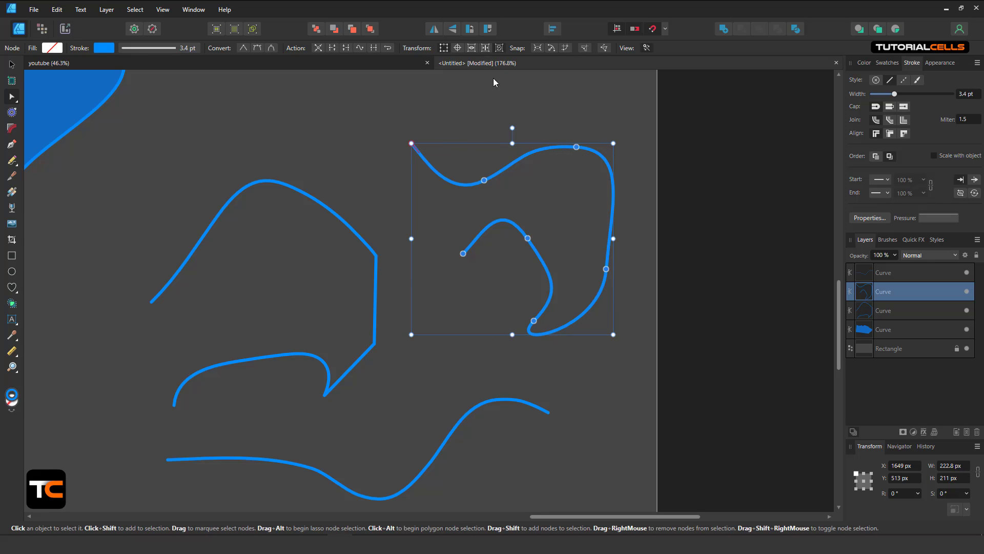
# Rotate the selected nodes by about 1.1°, toggle Selection Box from Curves to compare both boxes, leave it on, and deselect the curve.
pyautogui.click(500, 48)
pyautogui.moveTo(509, 127)
pyautogui.mouseDown()
pyautogui.moveTo(495, 126)
pyautogui.moveTo(504, 125)
pyautogui.mouseUp()
pyautogui.click(502, 48)
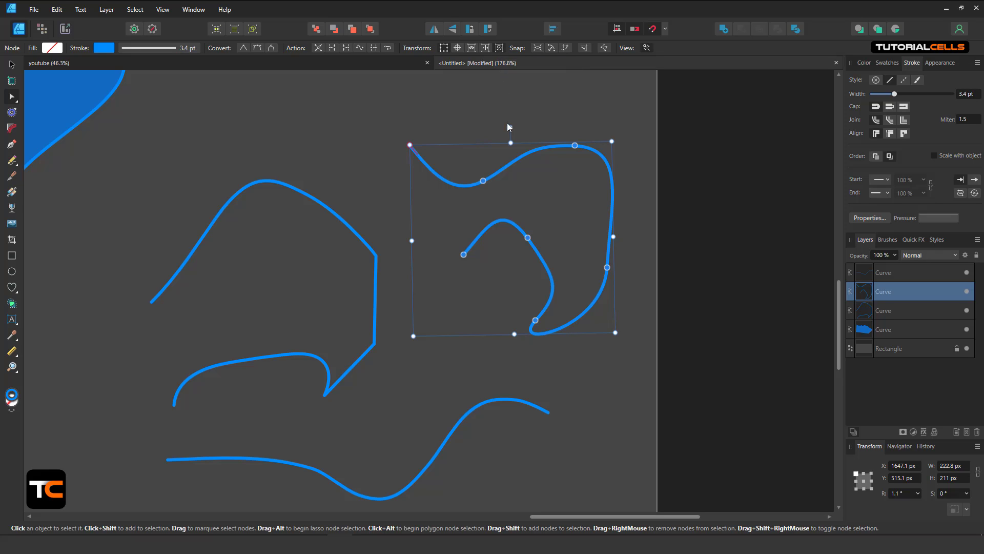
pyautogui.click(498, 47)
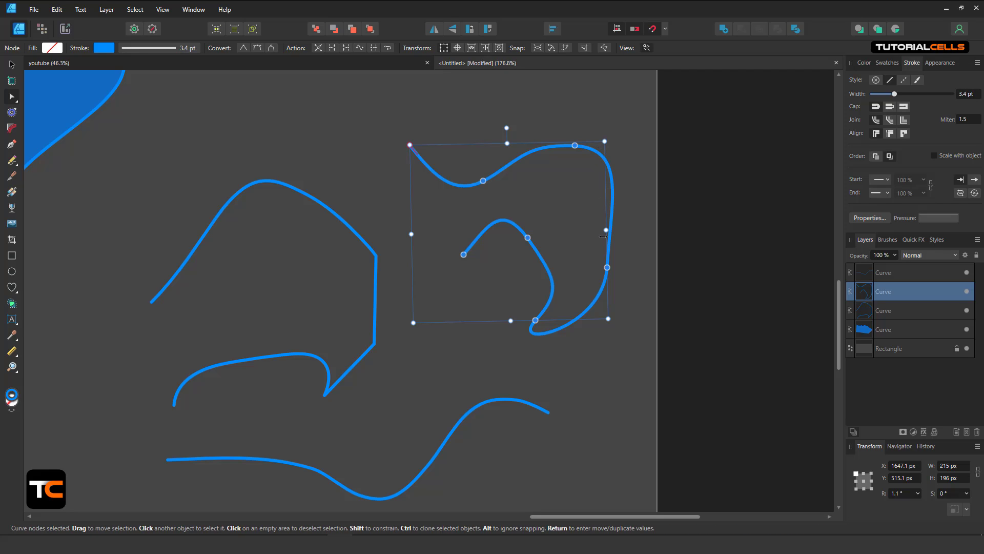
pyautogui.click(500, 47)
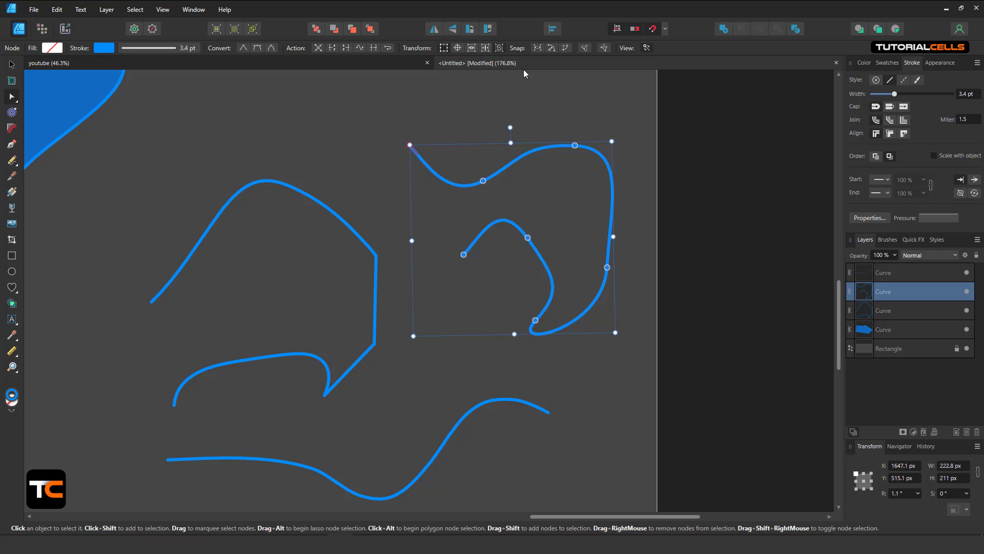
pyautogui.click(525, 88)
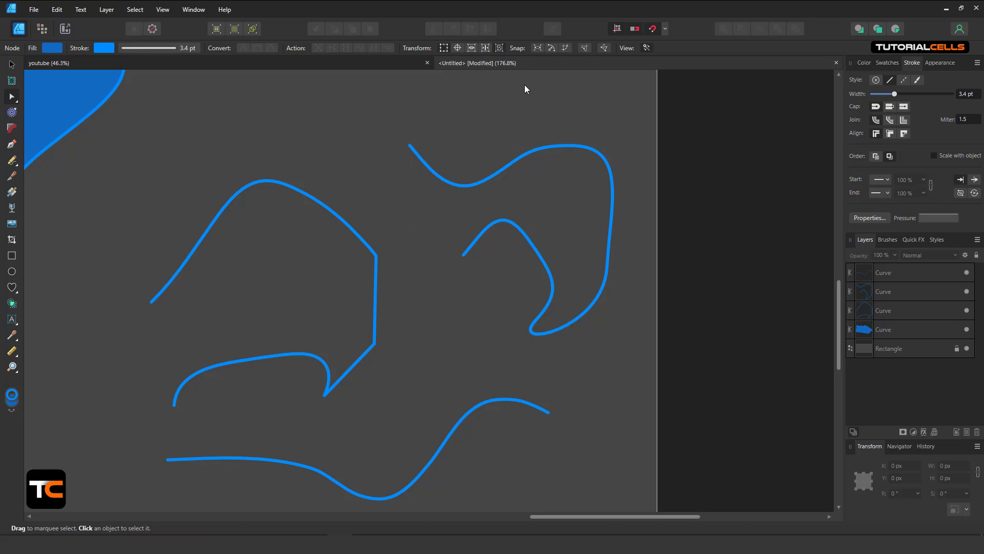
# Reselect the curve, move its second node up to the height of the neighbouring top nodes, and raise its inner end node slightly.
pyautogui.click(520, 155)
pyautogui.moveTo(483, 182); pyautogui.dragTo(496, 159)
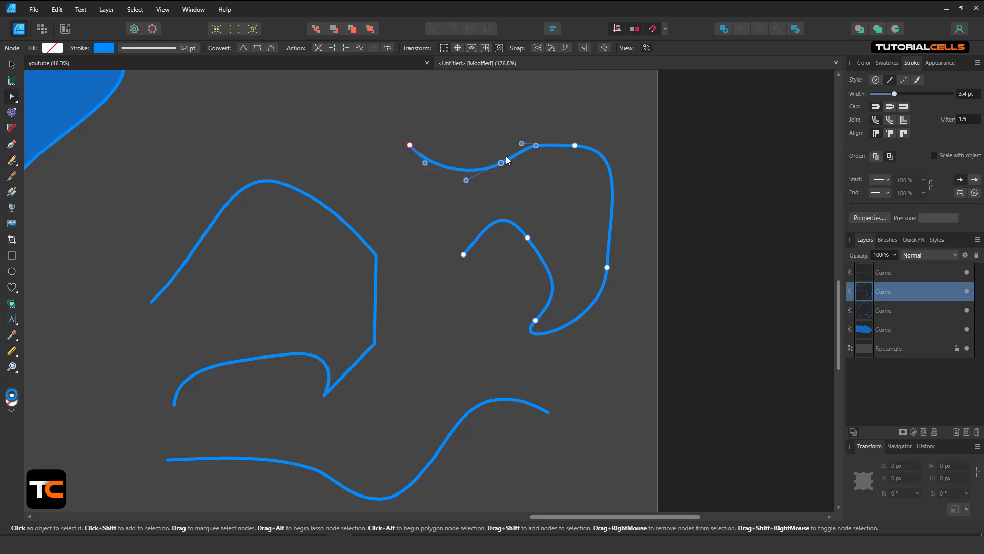
pyautogui.moveTo(501, 163); pyautogui.dragTo(483, 147)
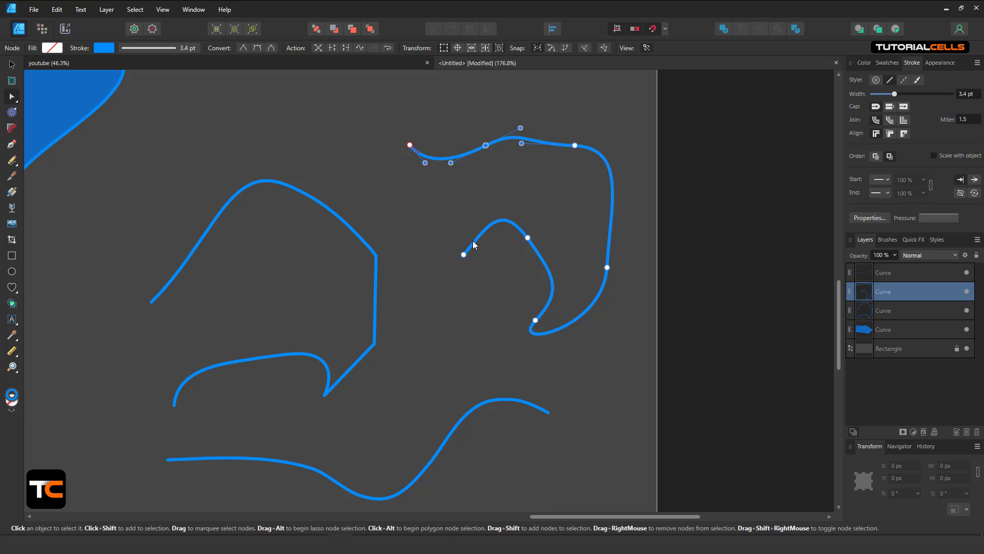
pyautogui.moveTo(463, 254); pyautogui.dragTo(458, 239)
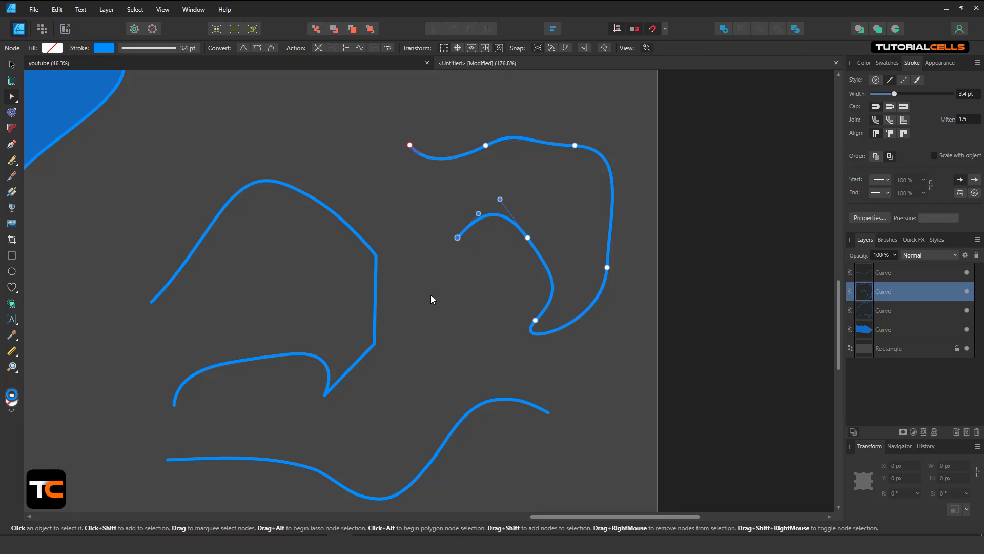
# With all three open curves selected, move the right curve's inner end node down-left and its second node down, and deselect the curves.
pyautogui.scroll(-1, 431, 312)
pyautogui.moveTo(431, 313); pyautogui.dragTo(459, 260)
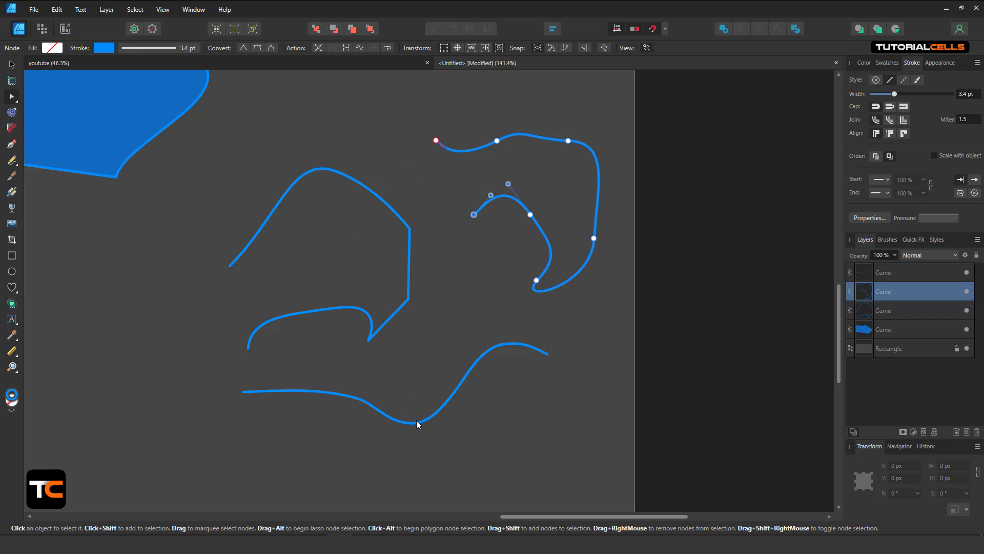
pyautogui.moveTo(421, 386); pyautogui.dragTo(440, 390)
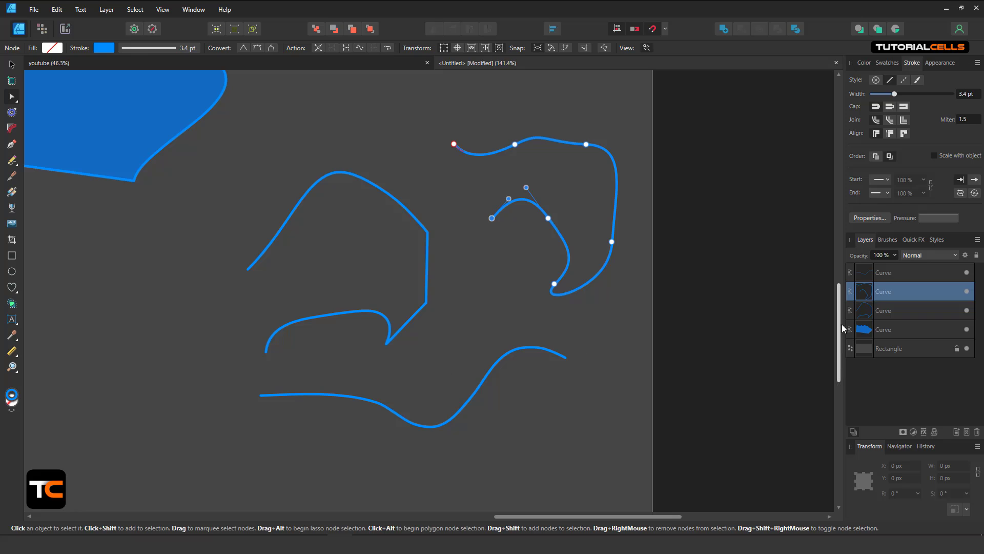
pyautogui.keyDown('shift'); pyautogui.click(872, 276); pyautogui.keyUp('shift')
pyautogui.keyDown('shift'); pyautogui.click(871, 312); pyautogui.keyUp('shift')
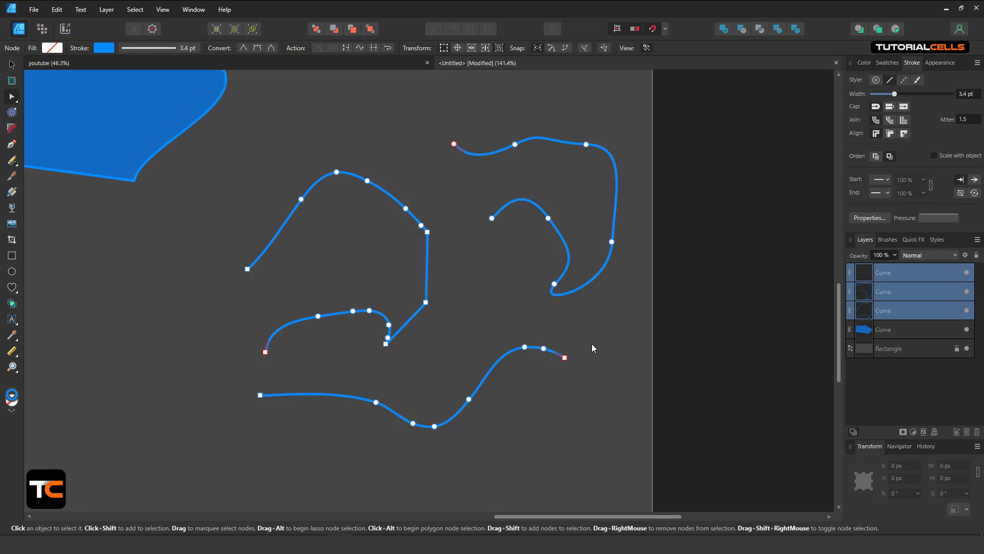
pyautogui.moveTo(490, 221); pyautogui.dragTo(475, 250)
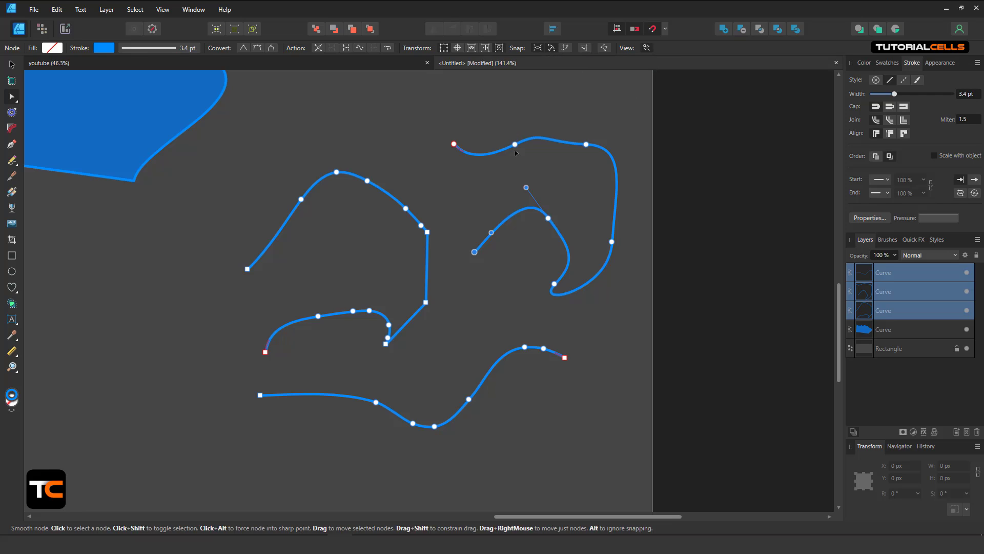
pyautogui.moveTo(515, 144); pyautogui.dragTo(523, 189)
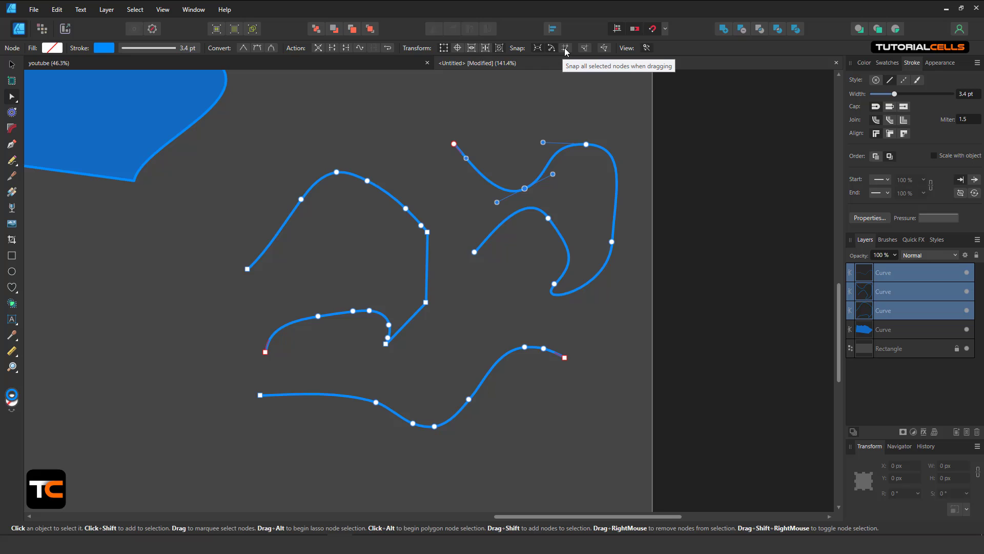
pyautogui.click(557, 121)
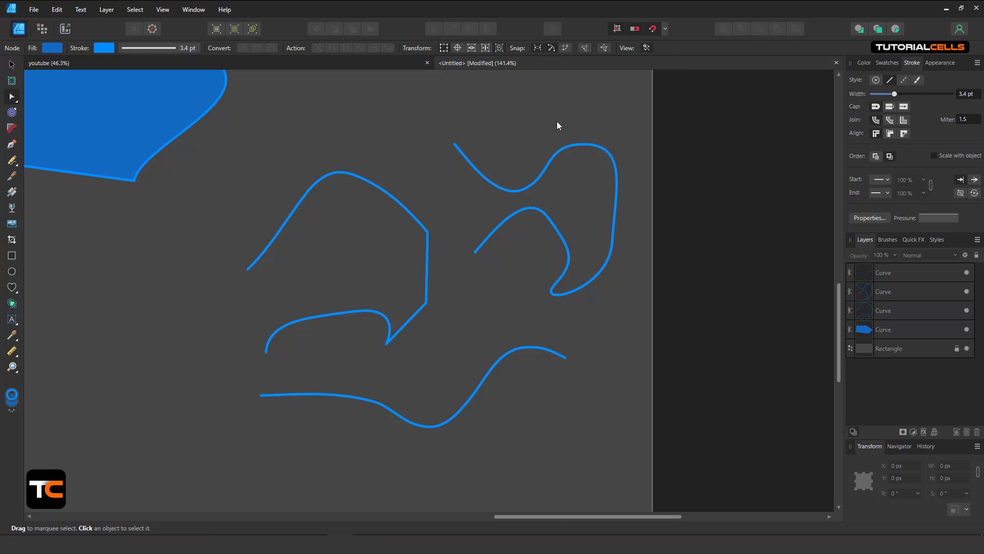
# Select the right curve's top node and right-side node together, and move the pair slightly upward.
pyautogui.click(574, 144)
pyautogui.moveTo(569, 121); pyautogui.dragTo(636, 275)
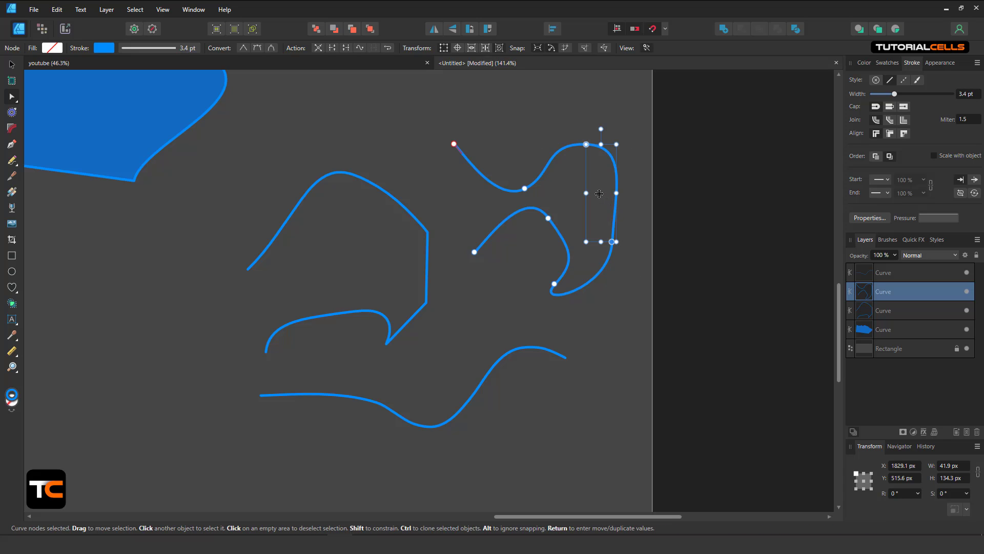
pyautogui.moveTo(599, 193); pyautogui.dragTo(598, 163)
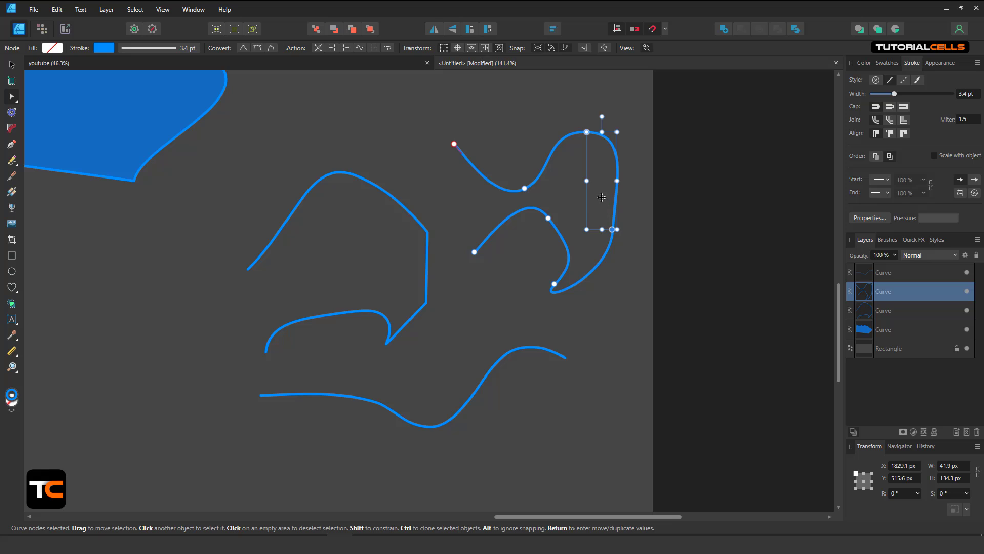
pyautogui.moveTo(603, 199)
pyautogui.mouseDown()
pyautogui.moveTo(531, 198)
pyautogui.moveTo(600, 198)
pyautogui.mouseUp()
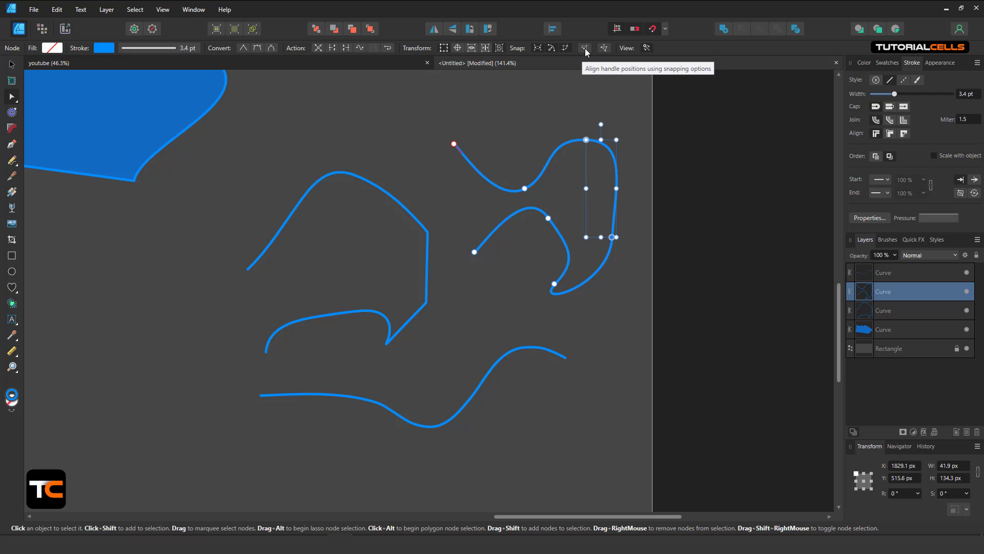
# Reselect the right curve and move only its second node up above the curve's starting point.
pyautogui.click(530, 192)
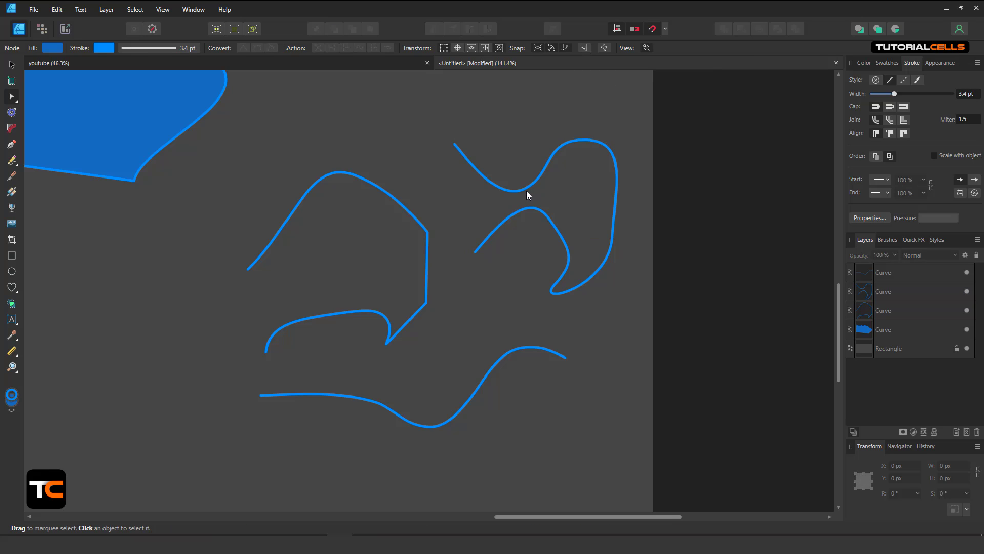
pyautogui.click(527, 193)
pyautogui.moveTo(523, 188); pyautogui.dragTo(511, 140)
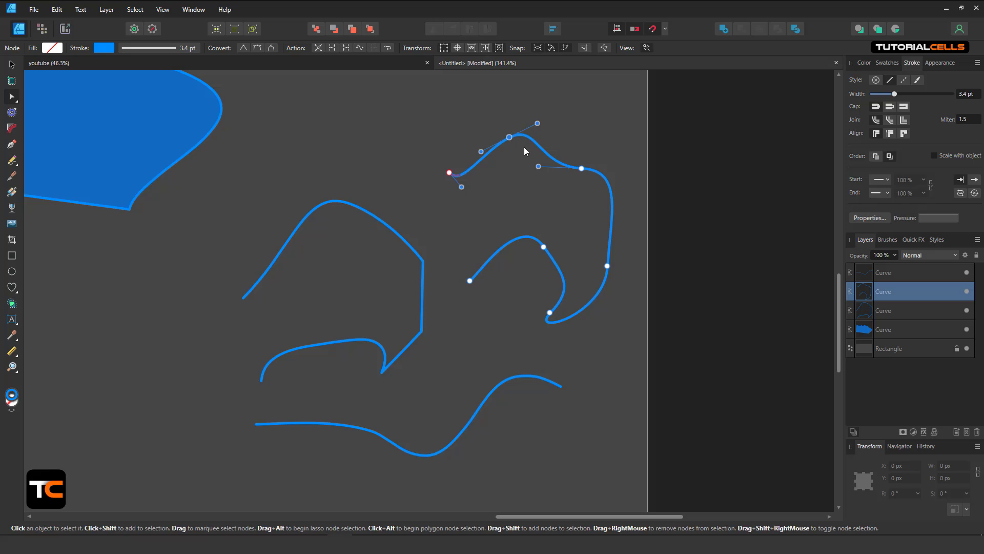
# Swing and lengthen the right-hand handle of the right curve's second node, and set it horizontally level with the node.
pyautogui.moveTo(539, 125); pyautogui.dragTo(580, 134)
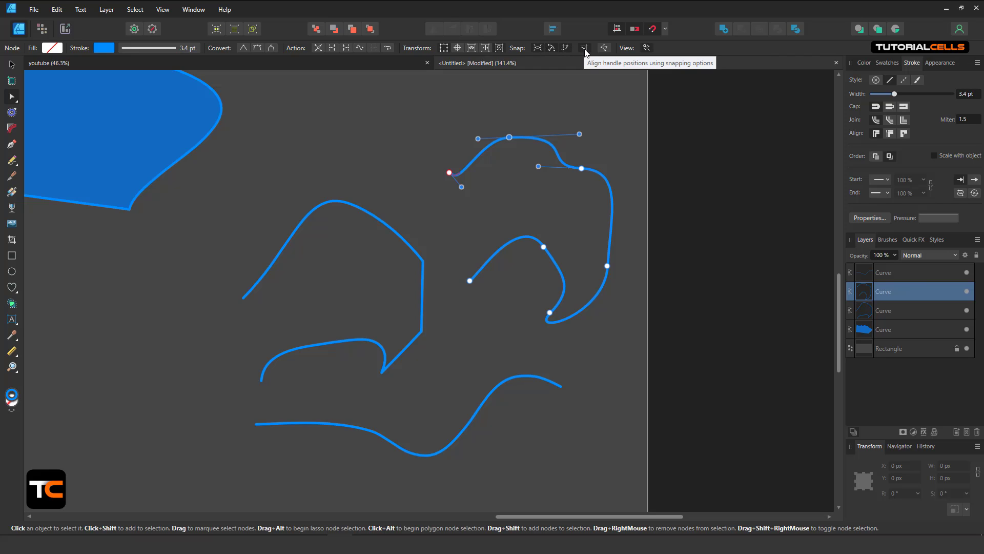
pyautogui.moveTo(580, 134)
pyautogui.mouseDown()
pyautogui.moveTo(582, 168)
pyautogui.moveTo(540, 180)
pyautogui.moveTo(515, 238)
pyautogui.moveTo(561, 176)
pyautogui.moveTo(581, 168)
pyautogui.moveTo(574, 118)
pyautogui.mouseUp()
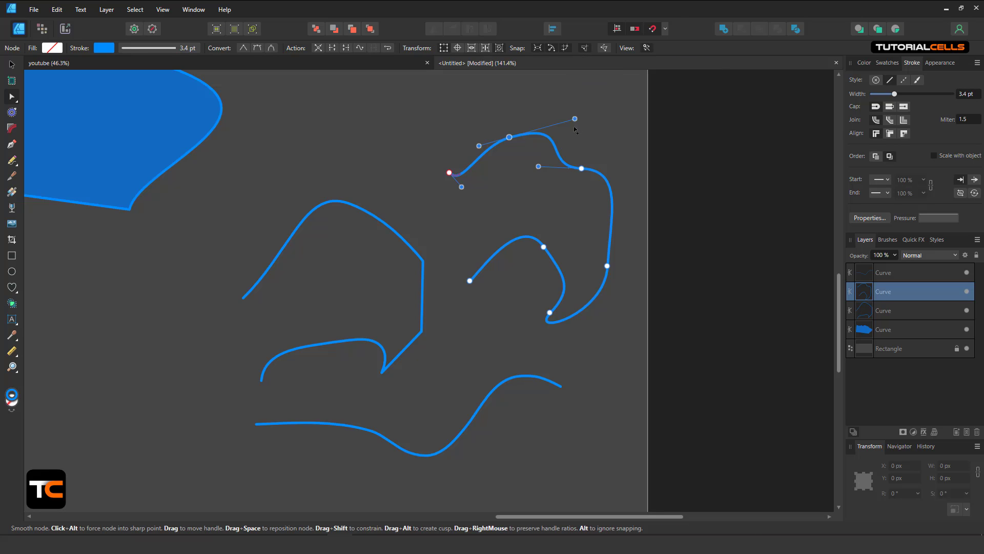
pyautogui.moveTo(574, 127)
pyautogui.mouseDown()
pyautogui.moveTo(568, 118)
pyautogui.moveTo(580, 170)
pyautogui.moveTo(568, 137)
pyautogui.mouseUp()
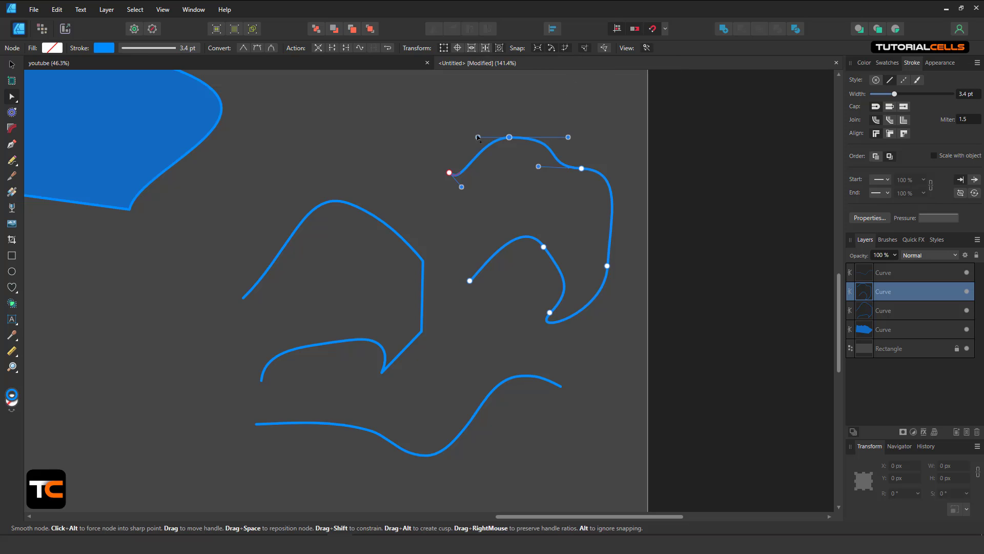
# Extend the second node's left handle outward, and swing its node and right handle down so the handle aligns vertically with the curve's lowest node.
pyautogui.moveTo(477, 138); pyautogui.dragTo(450, 142)
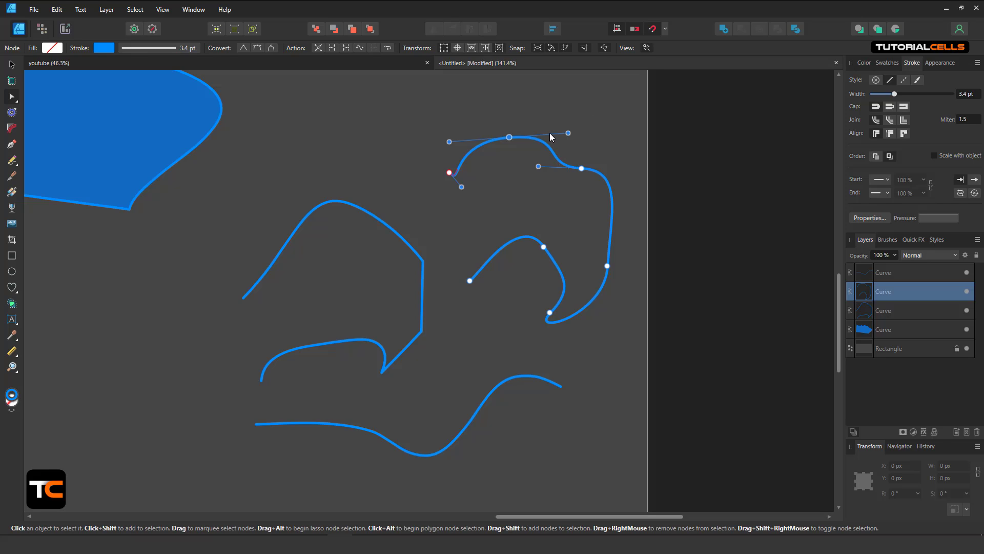
pyautogui.moveTo(569, 133); pyautogui.dragTo(550, 226)
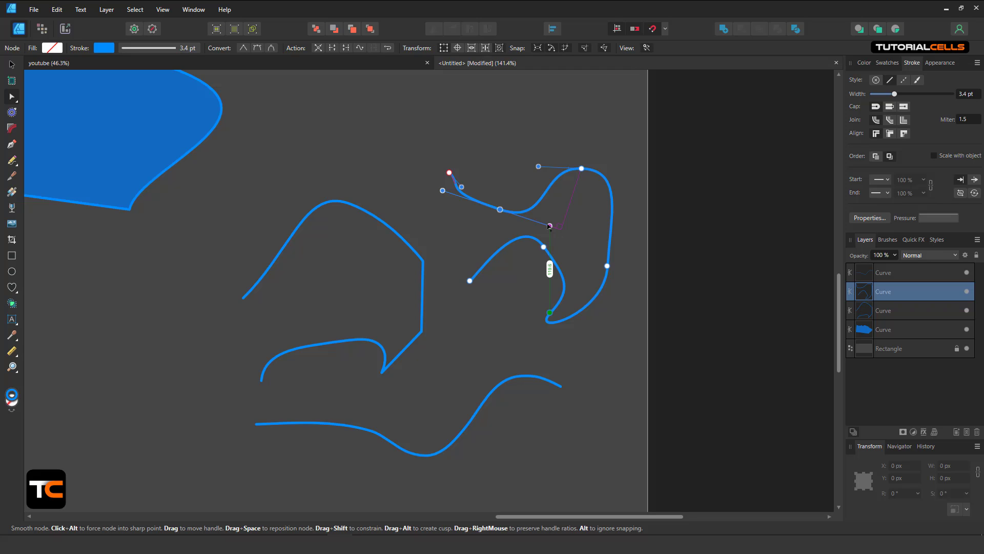
pyautogui.moveTo(550, 226); pyautogui.dragTo(550, 226)
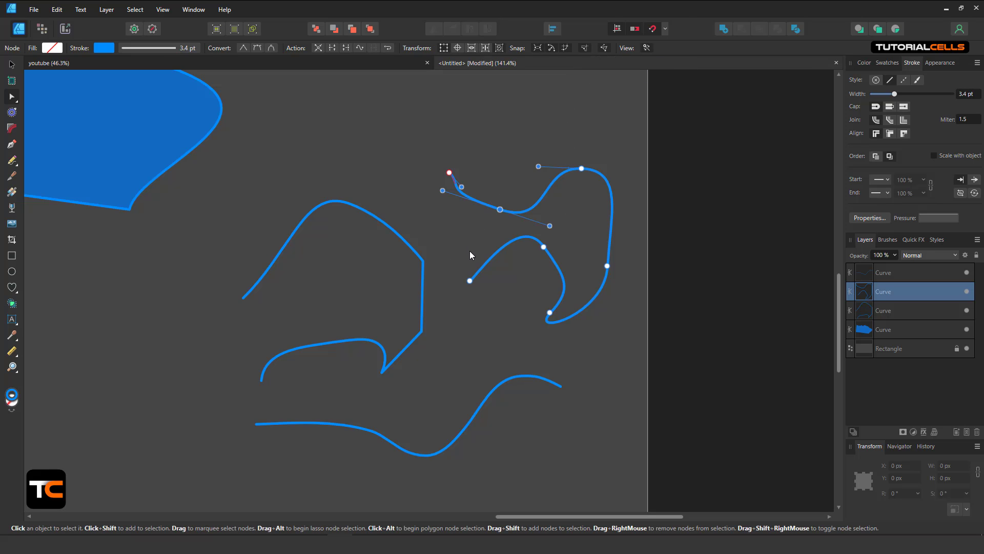
# Select the filled blue shape and activate the Point Transform Tool on it.
pyautogui.scroll(-3, 413, 201)
pyautogui.moveTo(402, 201); pyautogui.dragTo(531, 234)
pyautogui.click(334, 189)
pyautogui.moveTo(325, 192); pyautogui.dragTo(368, 208)
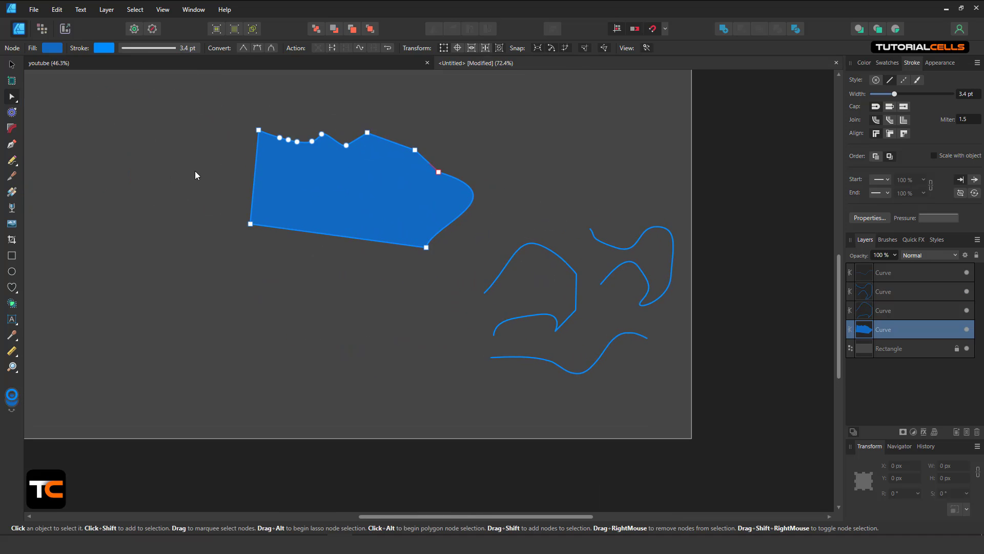
pyautogui.moveTo(136, 152)
pyautogui.mouseDown()
pyautogui.moveTo(260, 153)
pyautogui.moveTo(241, 184)
pyautogui.mouseUp()
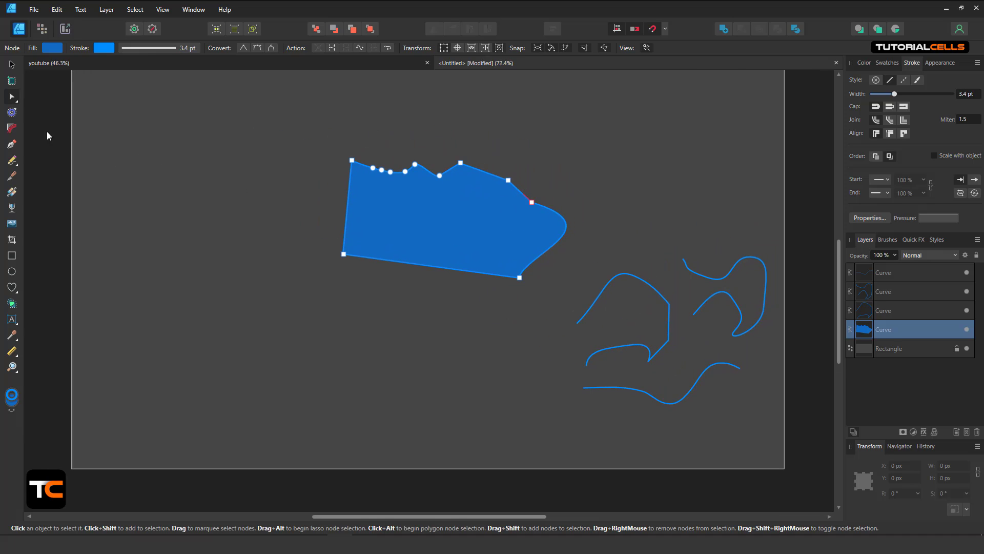
pyautogui.click(13, 98)
pyautogui.scroll(2, 418, 187)
pyautogui.scroll(-1, 429, 183)
pyautogui.click(391, 176)
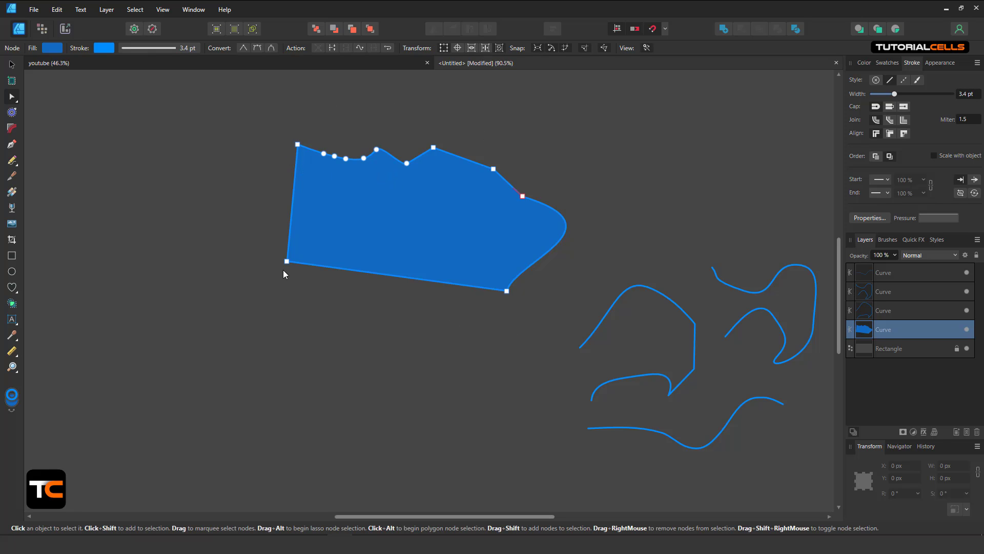
pyautogui.click(13, 98)
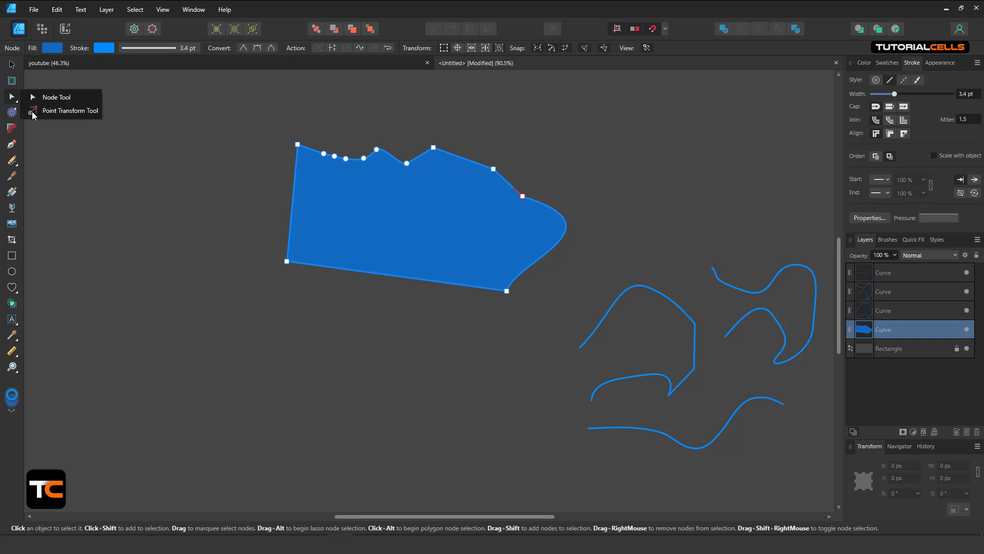
pyautogui.click(33, 113)
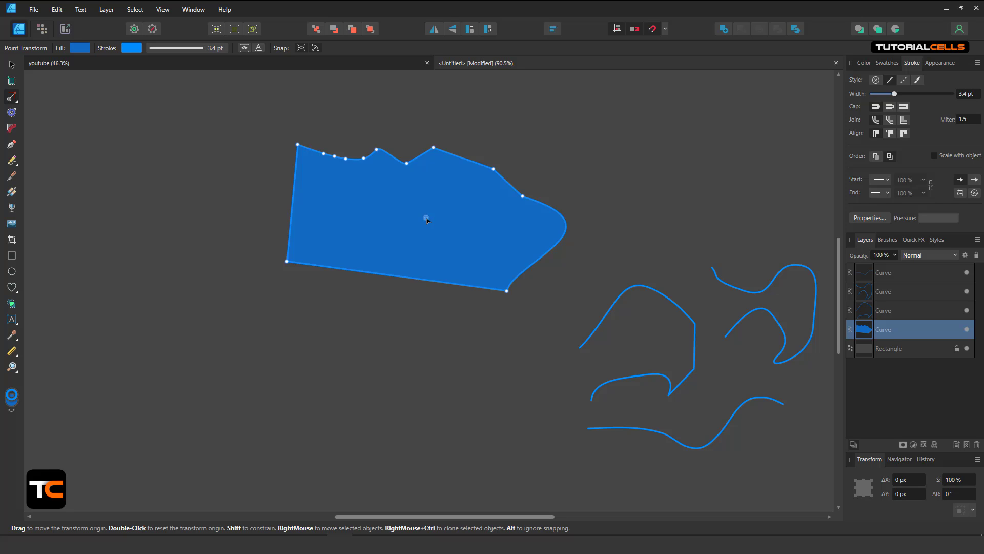
# Place the transform origin just outside the filled shape's lower-left corner, and scale and rotate the shape by its right and upper-left nodes.
pyautogui.moveTo(424, 220); pyautogui.dragTo(279, 264)
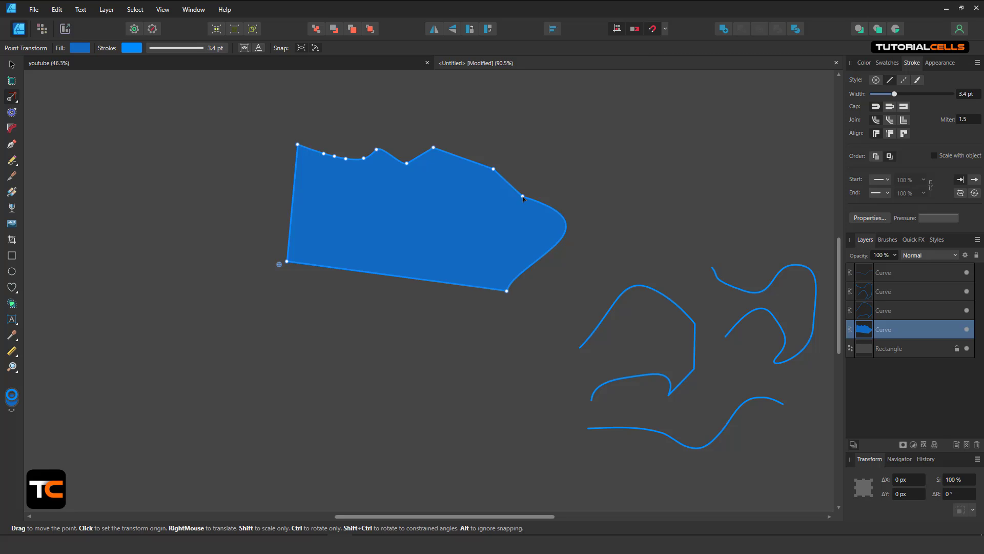
pyautogui.moveTo(523, 197)
pyautogui.mouseDown()
pyautogui.moveTo(606, 174)
pyautogui.moveTo(518, 188)
pyautogui.moveTo(379, 264)
pyautogui.moveTo(341, 239)
pyautogui.moveTo(433, 217)
pyautogui.moveTo(442, 256)
pyautogui.moveTo(404, 220)
pyautogui.moveTo(466, 212)
pyautogui.moveTo(444, 241)
pyautogui.moveTo(511, 207)
pyautogui.mouseUp()
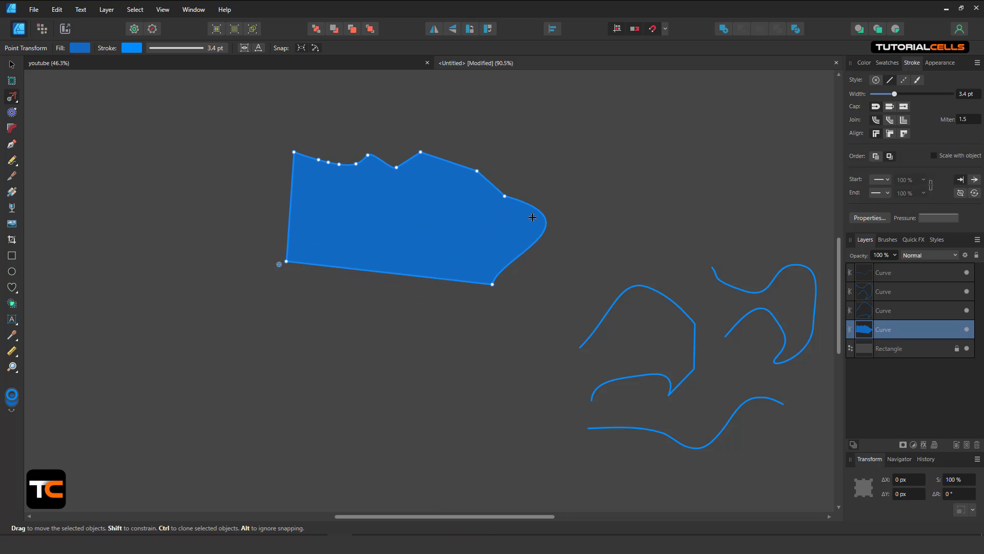
pyautogui.moveTo(493, 283); pyautogui.dragTo(507, 265)
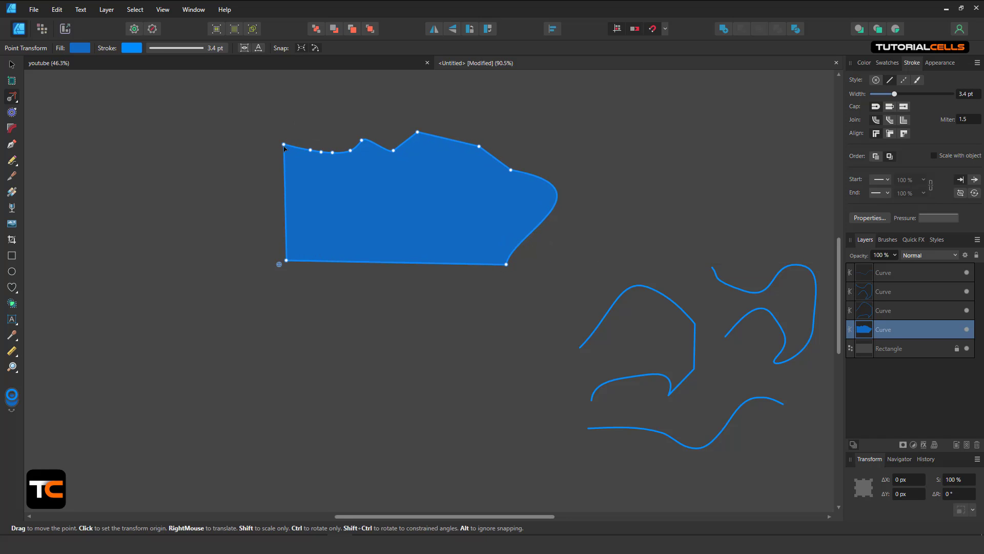
pyautogui.moveTo(285, 148)
pyautogui.mouseDown()
pyautogui.moveTo(273, 203)
pyautogui.moveTo(283, 232)
pyautogui.moveTo(328, 180)
pyautogui.moveTo(284, 153)
pyautogui.mouseUp()
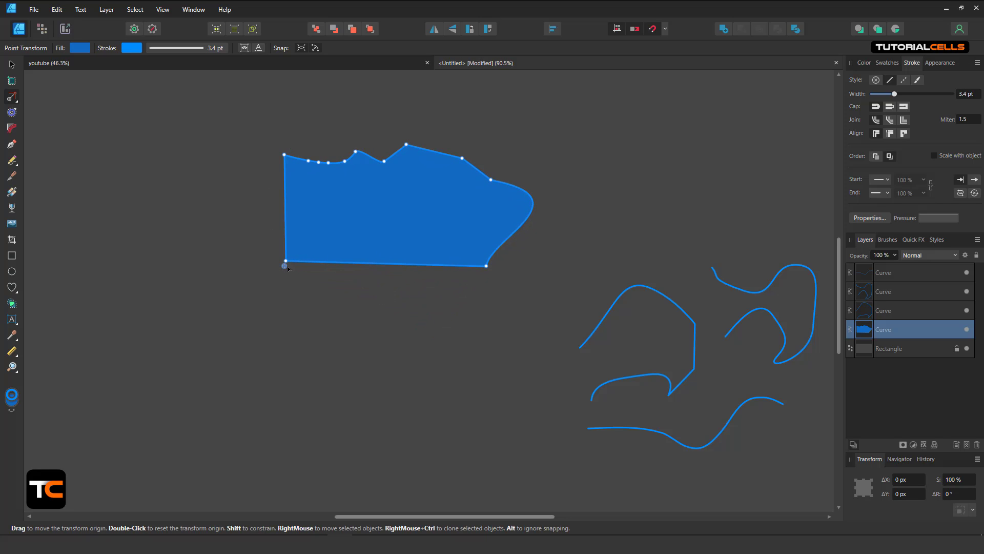
# Snap the transform origin onto the node above the right bulge and shrink the shape by its lower-left corner node.
pyautogui.moveTo(280, 264); pyautogui.dragTo(494, 184)
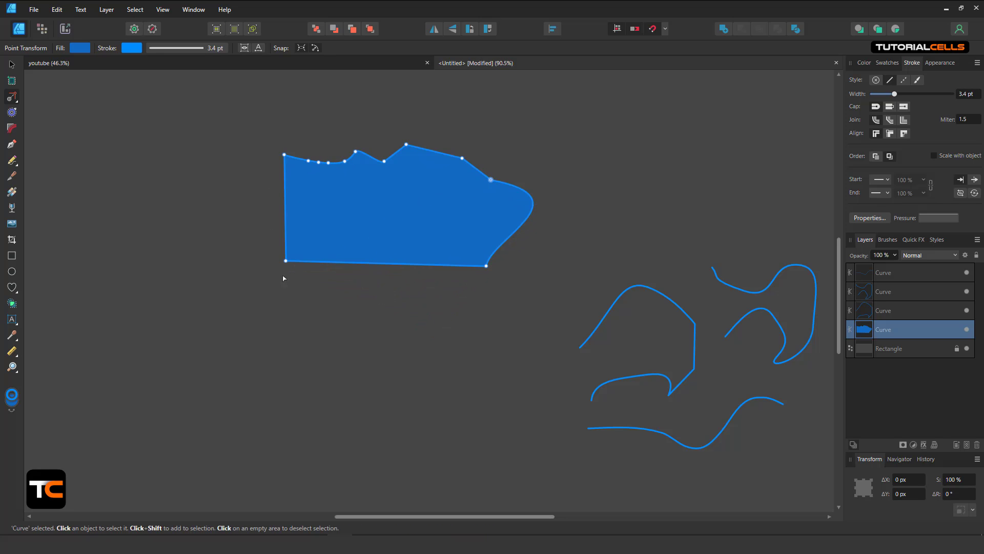
pyautogui.moveTo(287, 263); pyautogui.dragTo(317, 248)
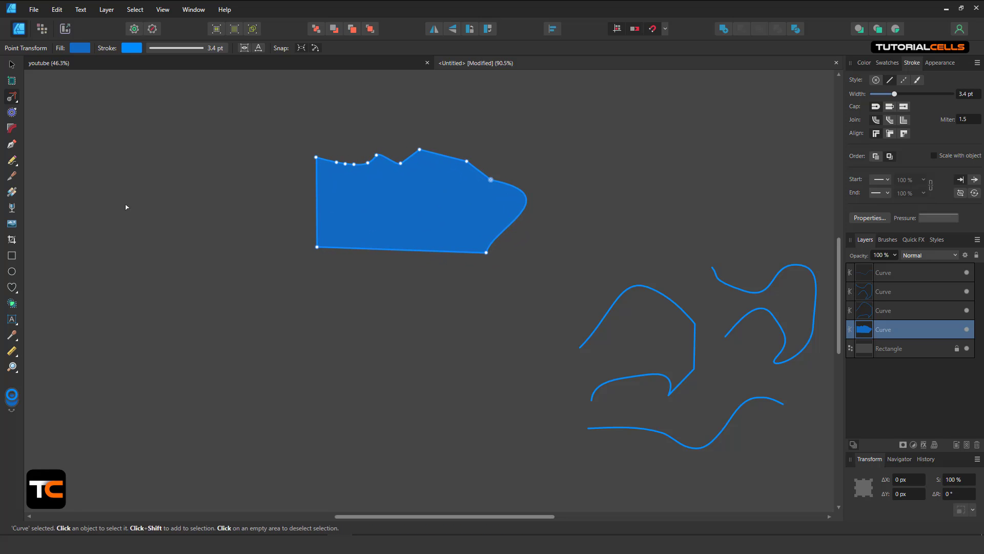
# Offset the filled shape horizontally by entering a ΔX of 10 px.
pyautogui.scroll(2, 218, 223)
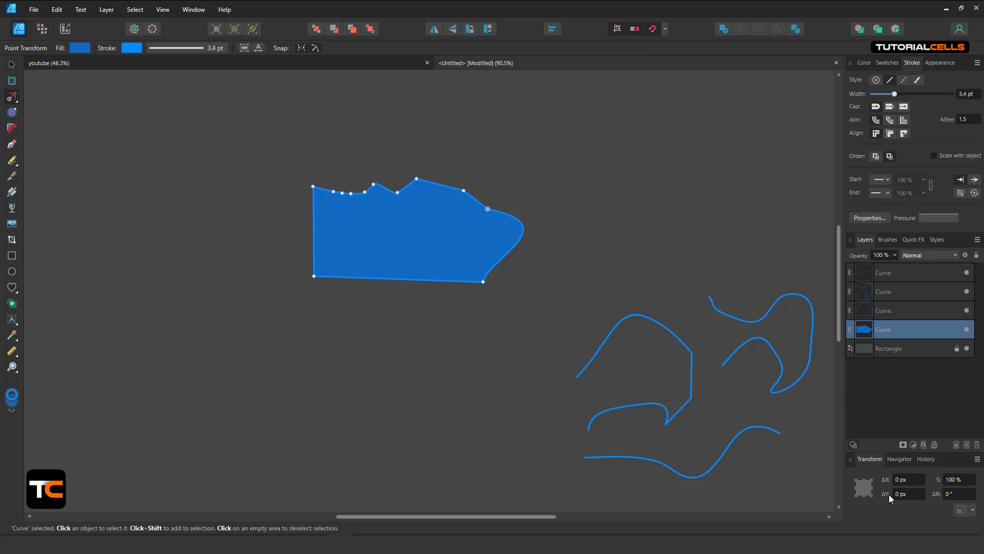
pyautogui.click(908, 481)
pyautogui.write('10')
pyautogui.press('Return')
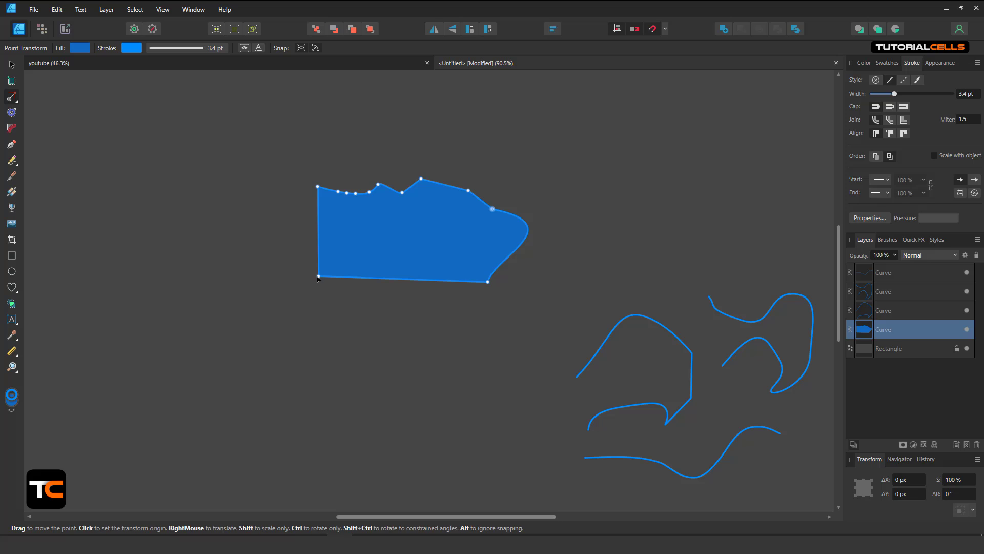
# Rotate and slightly enlarge the filled shape by its lower-left node, and move the transform origin outside the shape above the right bulge.
pyautogui.moveTo(318, 276); pyautogui.dragTo(315, 289)
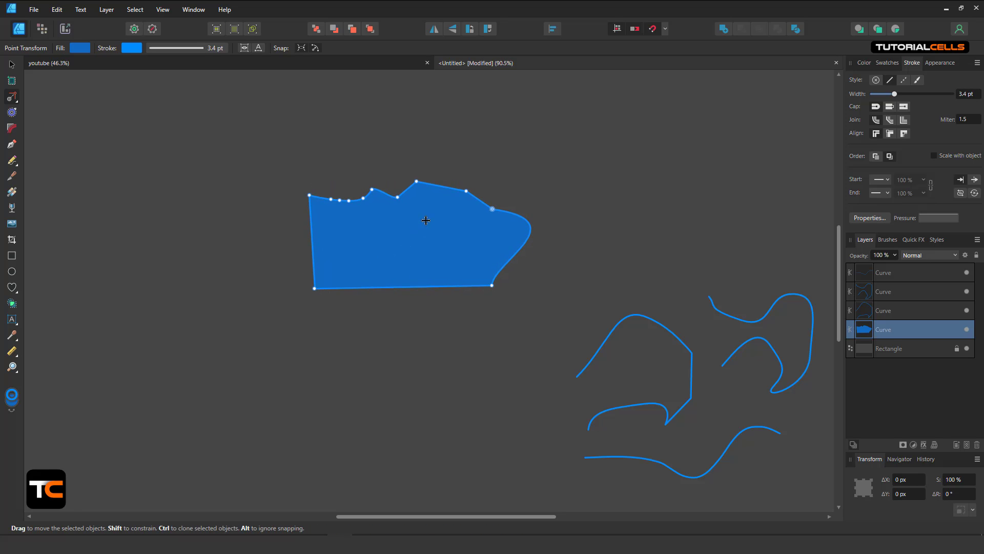
pyautogui.moveTo(500, 208); pyautogui.dragTo(516, 199)
pyautogui.scroll(1, 347, 190)
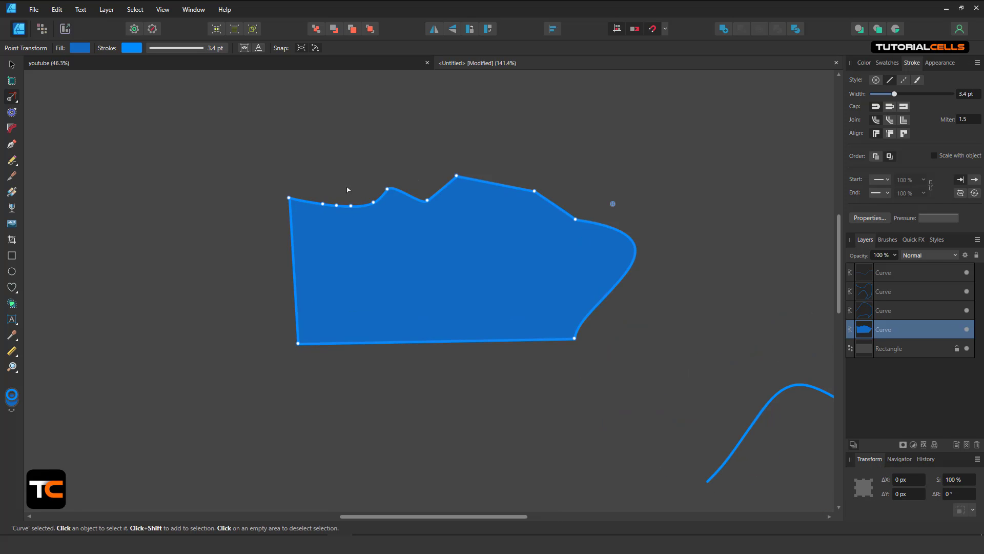
pyautogui.scroll(2, 466, 252)
pyautogui.moveTo(499, 262); pyautogui.dragTo(408, 253)
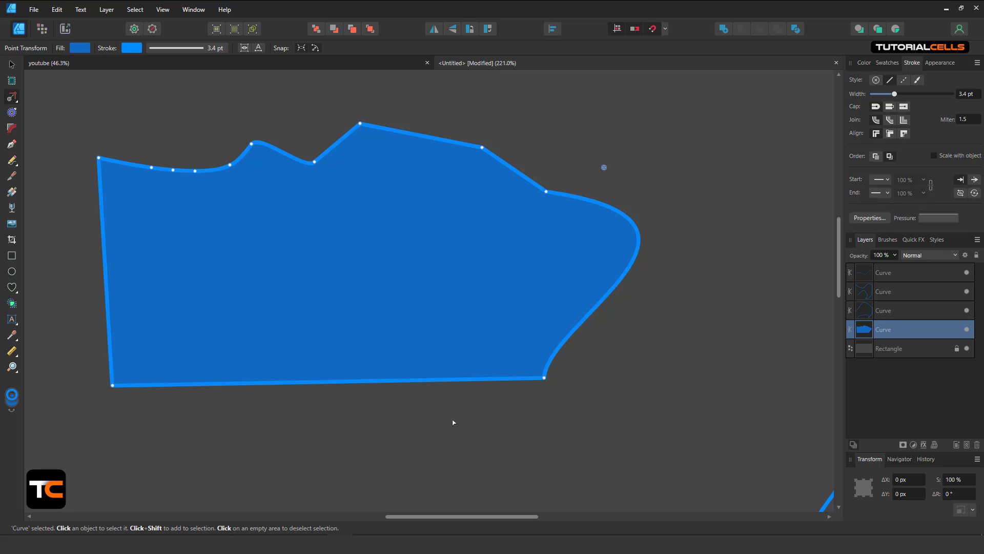
# Create the art text "TC" at about 63 pt below the filled shape.
pyautogui.click(12, 319)
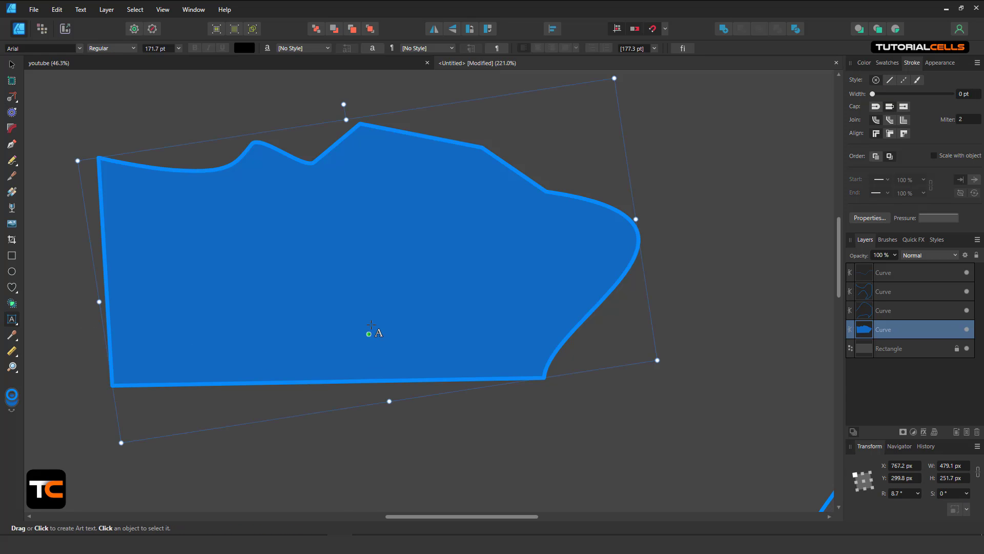
pyautogui.scroll(-3, 328, 343)
pyautogui.moveTo(328, 385); pyautogui.dragTo(397, 433)
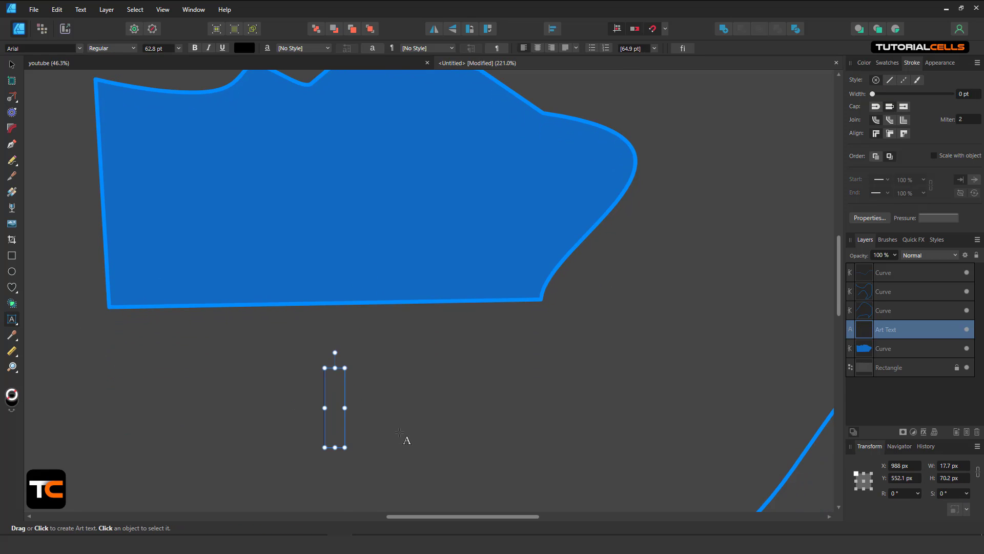
pyautogui.write('TC')
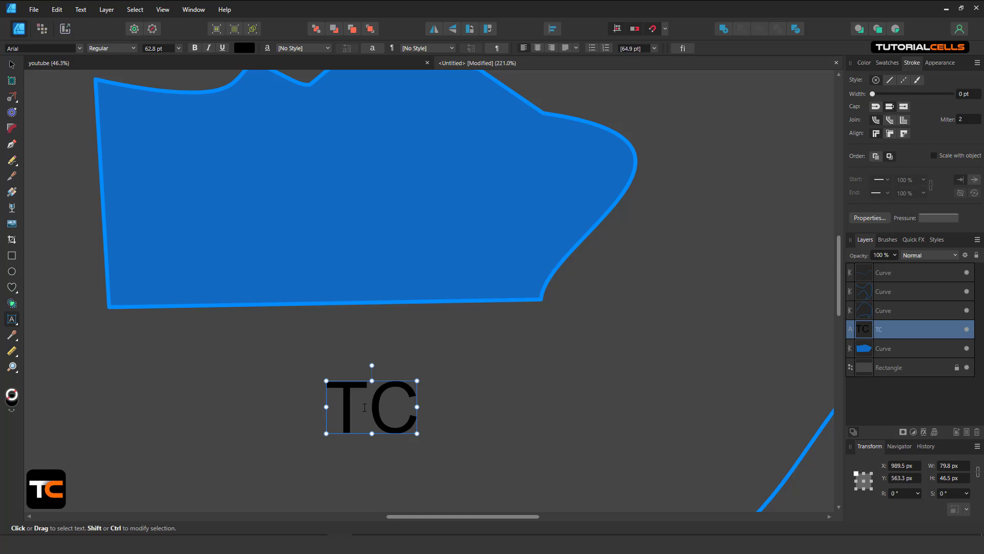
pyautogui.keyDown('ctrl'); pyautogui.scroll(3, 381, 396); pyautogui.keyUp('ctrl')
pyautogui.moveTo(382, 396); pyautogui.dragTo(422, 270)
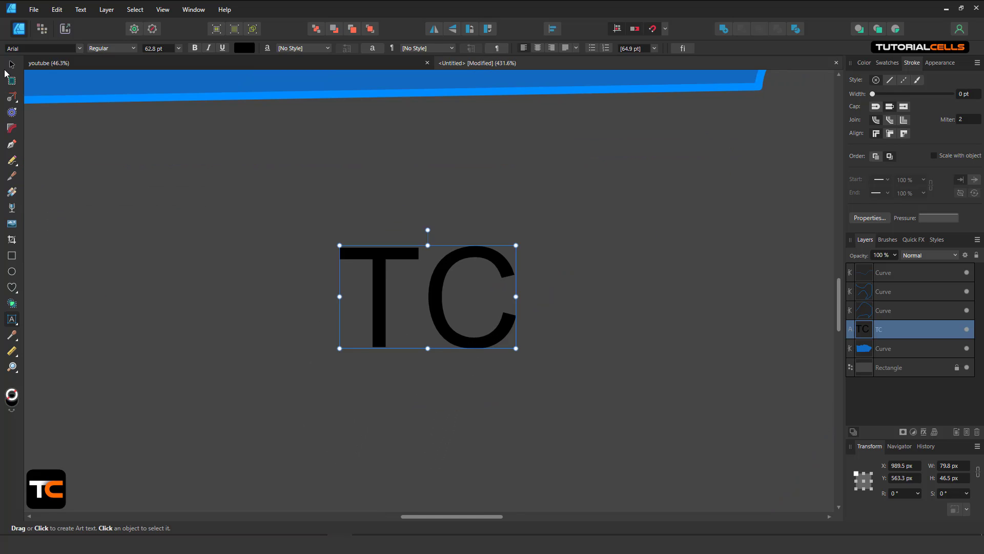
# Using Point Transform with the text baseline shown, shrink and slightly rotate TC about an origin on its left, and move the origin beside the baseline's start.
pyautogui.click(12, 96)
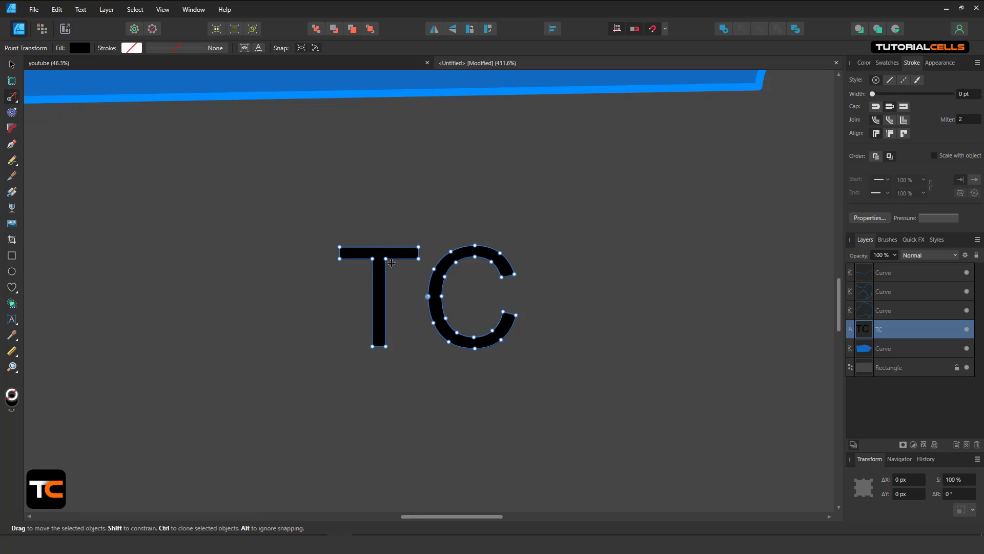
pyautogui.click(247, 50)
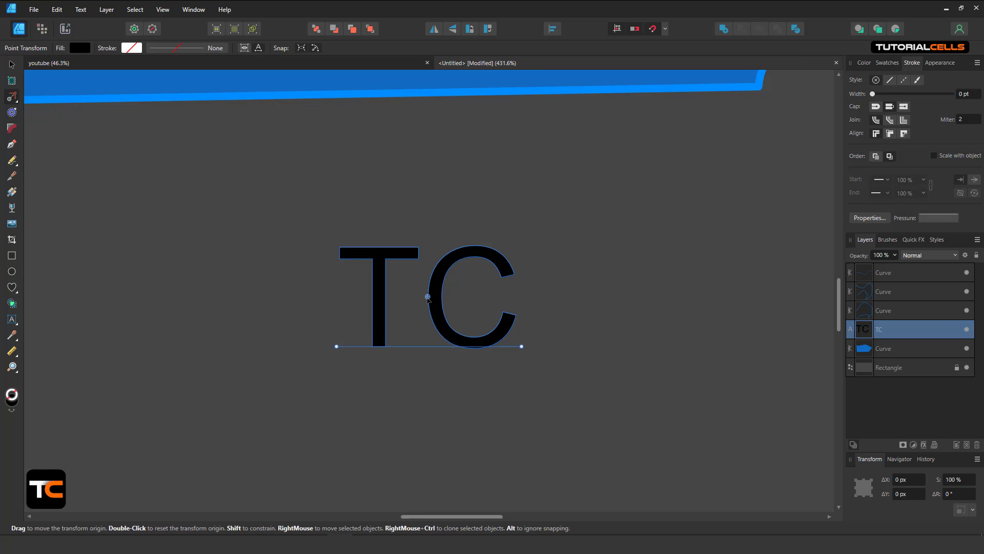
pyautogui.moveTo(427, 297); pyautogui.dragTo(317, 333)
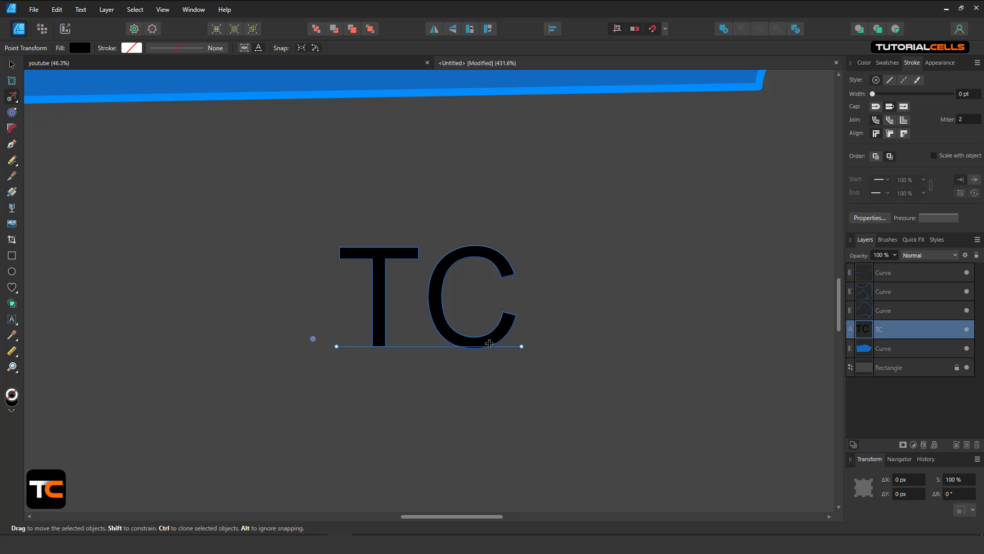
pyautogui.moveTo(522, 346); pyautogui.dragTo(471, 342)
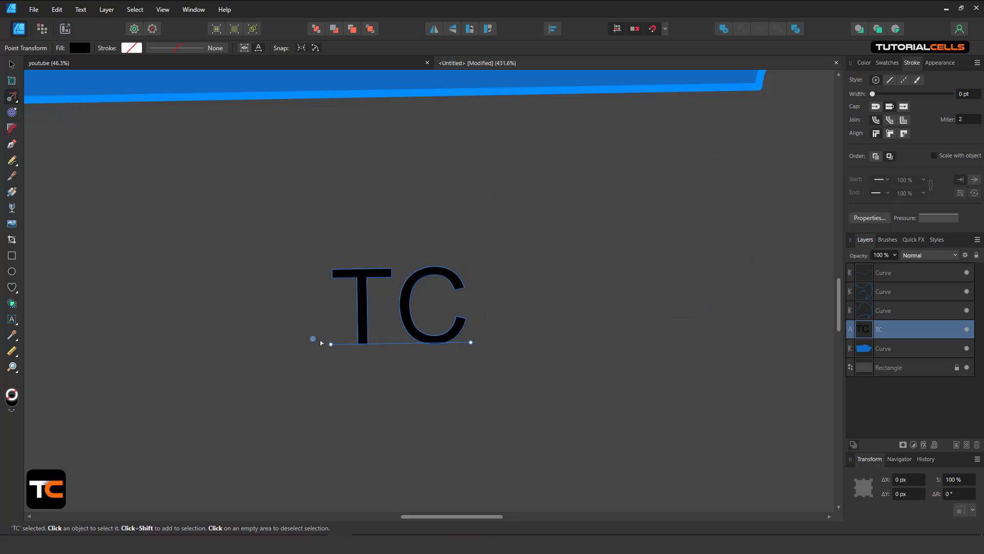
pyautogui.moveTo(313, 339)
pyautogui.mouseDown()
pyautogui.moveTo(332, 330)
pyautogui.moveTo(327, 341)
pyautogui.mouseUp()
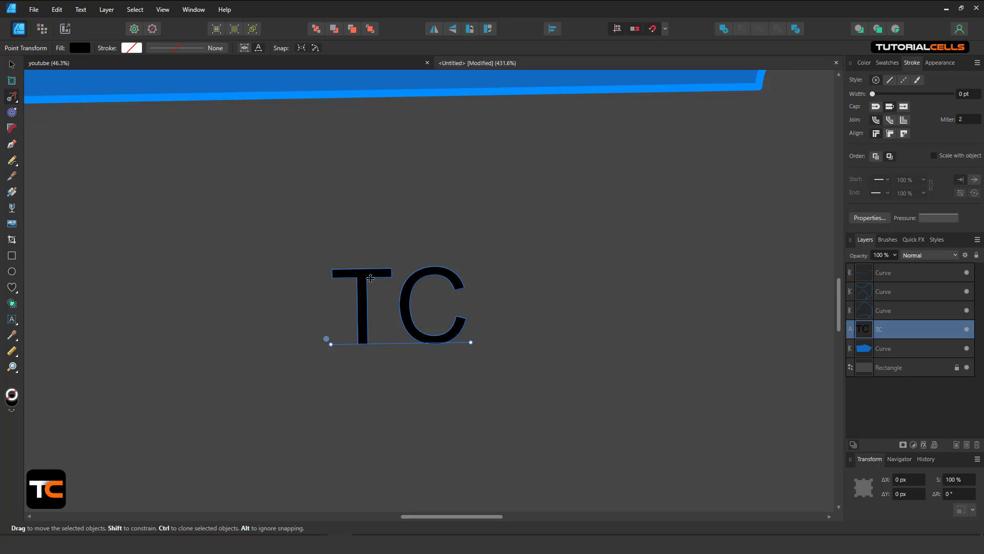
# Move the TC text slightly up and to the right with the Move Tool.
pyautogui.click(11, 64)
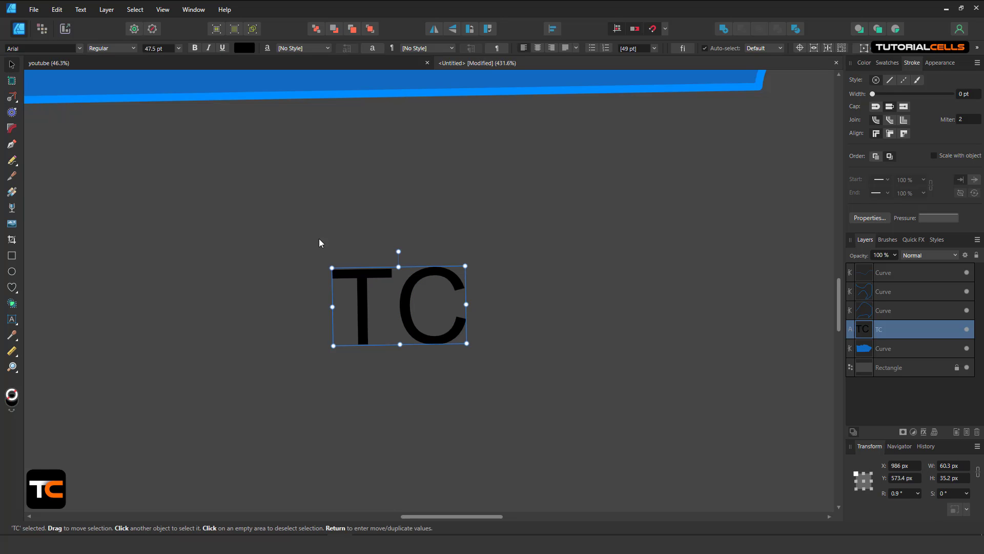
pyautogui.moveTo(355, 271); pyautogui.dragTo(413, 241)
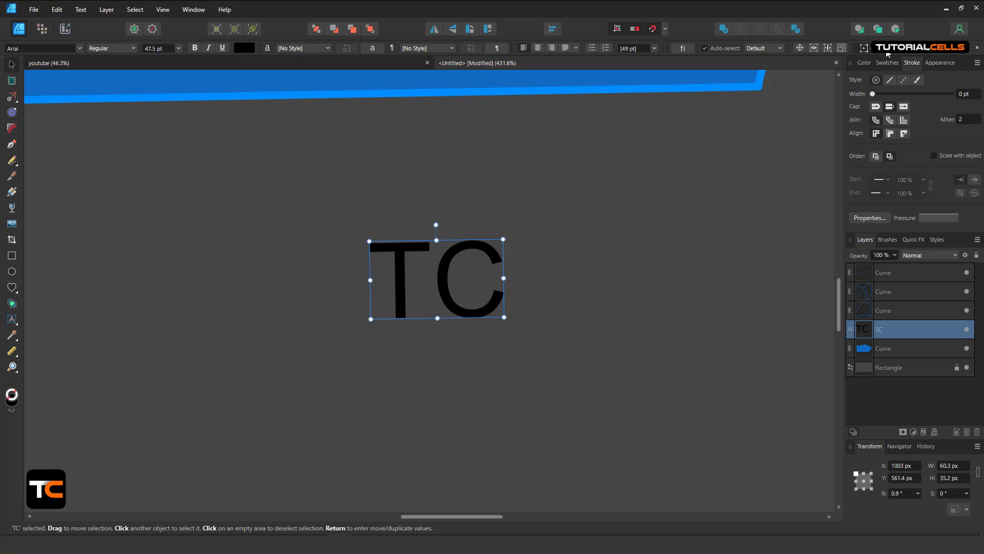
# Convert the TC text to curves and activate the Point Transform Tool on the resulting group.
pyautogui.hotkey('ctrl', 'Return')
pyautogui.scroll(3, 401, 278)
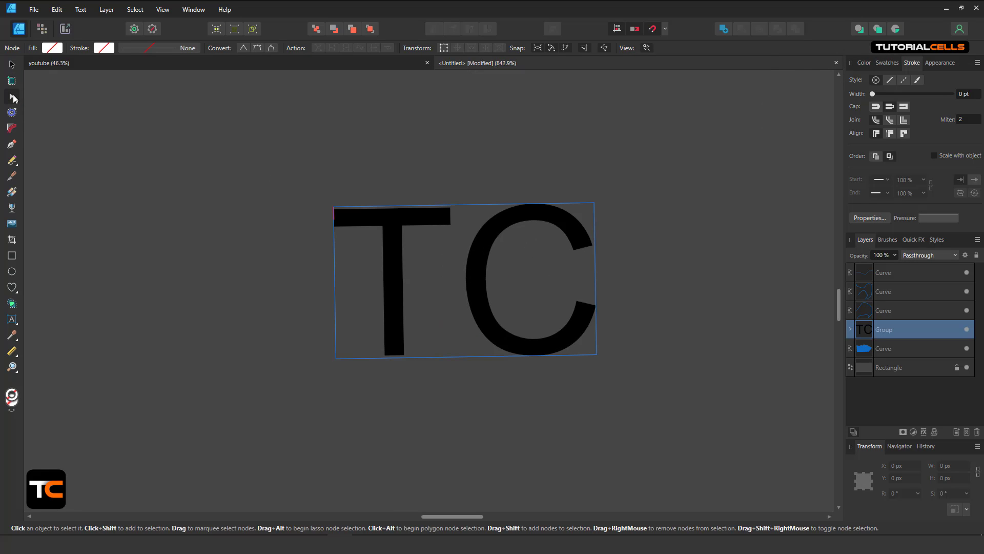
pyautogui.moveTo(13, 98); pyautogui.dragTo(54, 110)
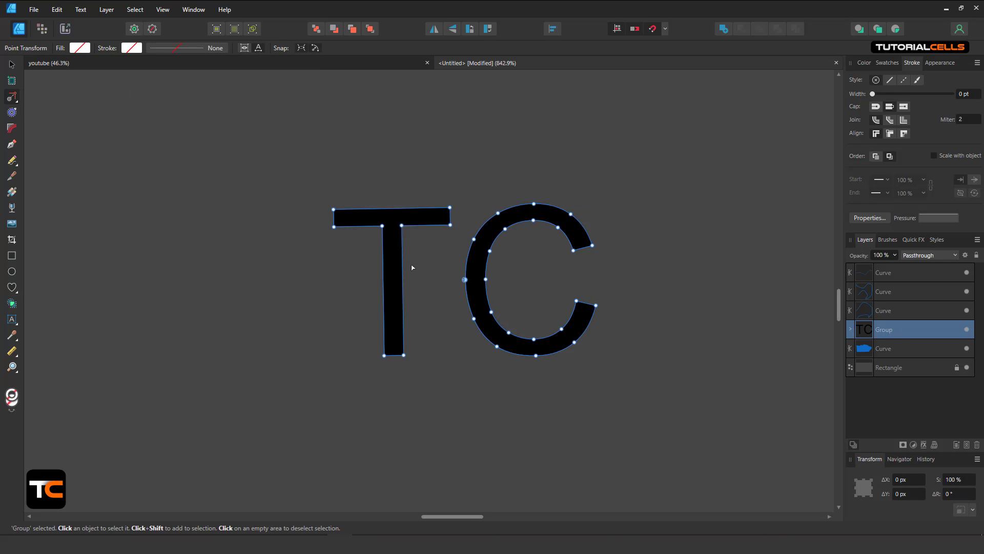
# Undo the conversion of TC to curves and turn off the text baseline display to work with the letters' own nodes.
pyautogui.hotkey('ctrl', 'z')
pyautogui.scroll(-2, 411, 265)
pyautogui.scroll(1, 416, 262)
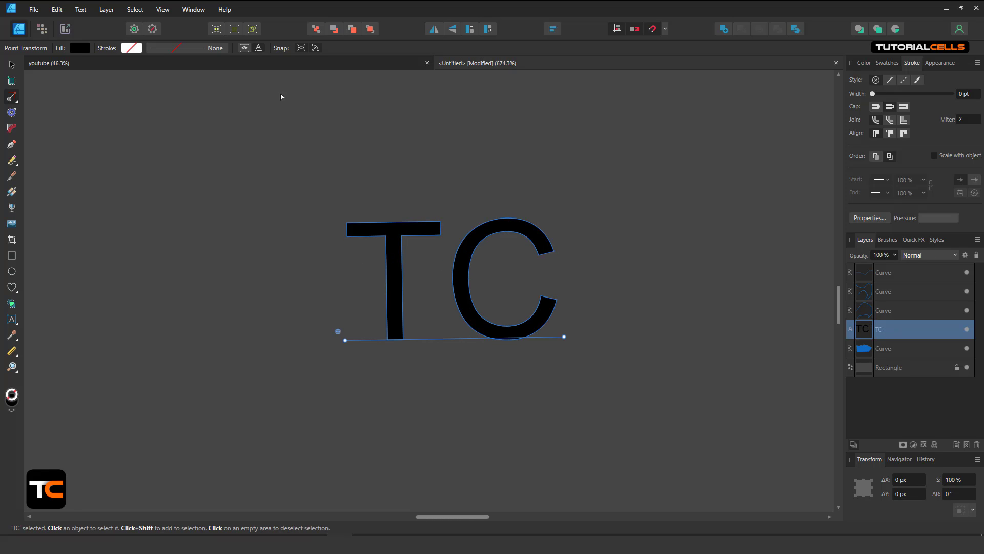
pyautogui.click(261, 50)
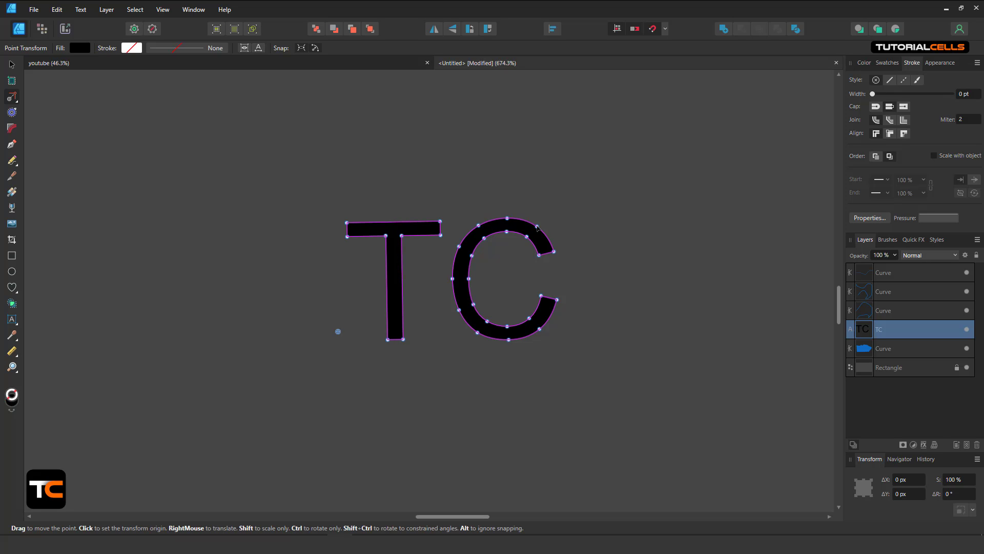
# Shrink and slightly rotate the TC text by a node on the C, move the transform origin just below the letters, and deselect the text.
pyautogui.moveTo(538, 227); pyautogui.dragTo(472, 255)
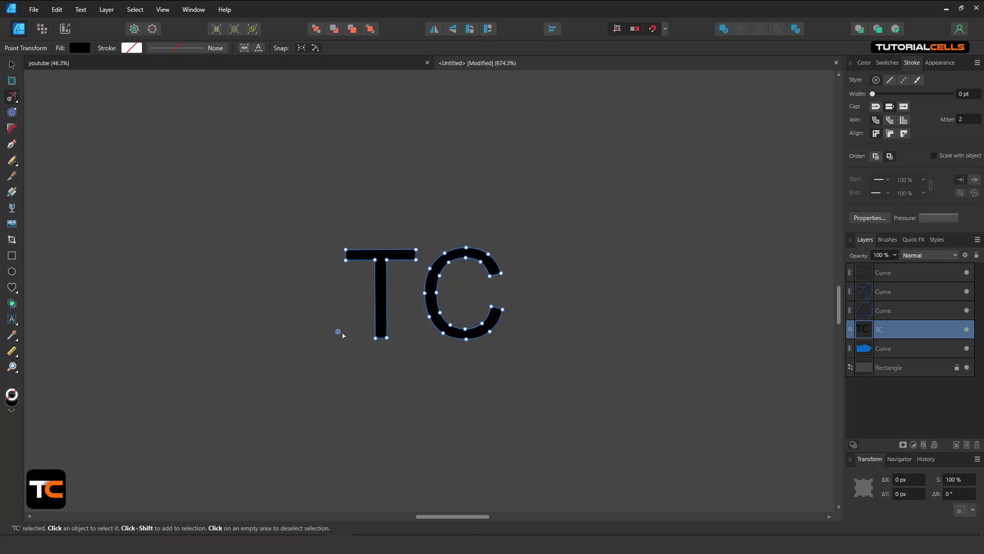
pyautogui.moveTo(342, 333); pyautogui.dragTo(424, 355)
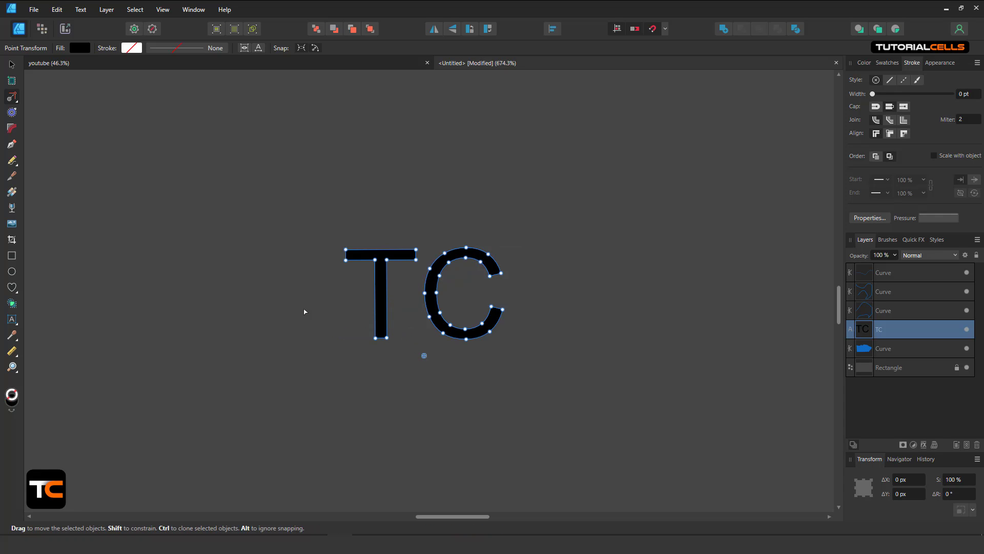
pyautogui.click(17, 101)
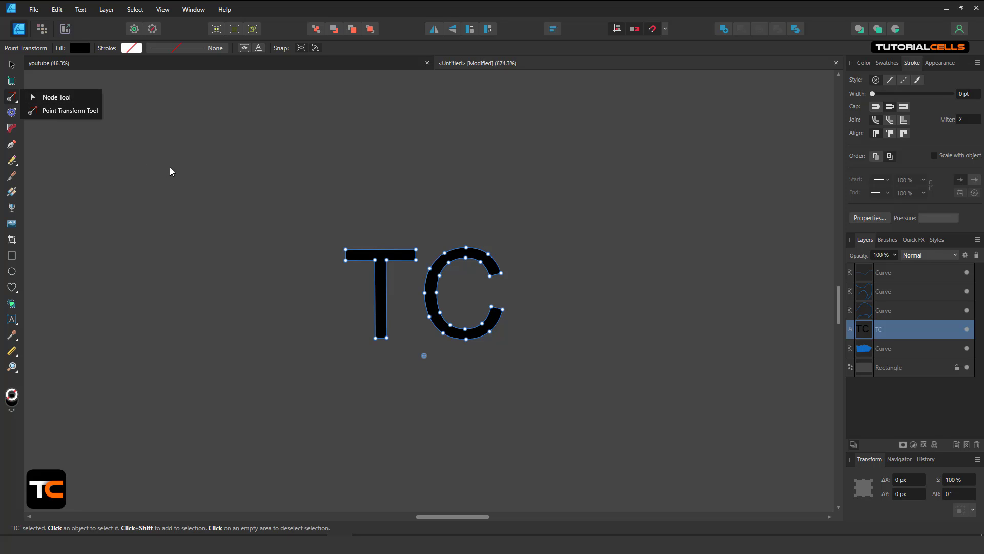
pyautogui.click(294, 293)
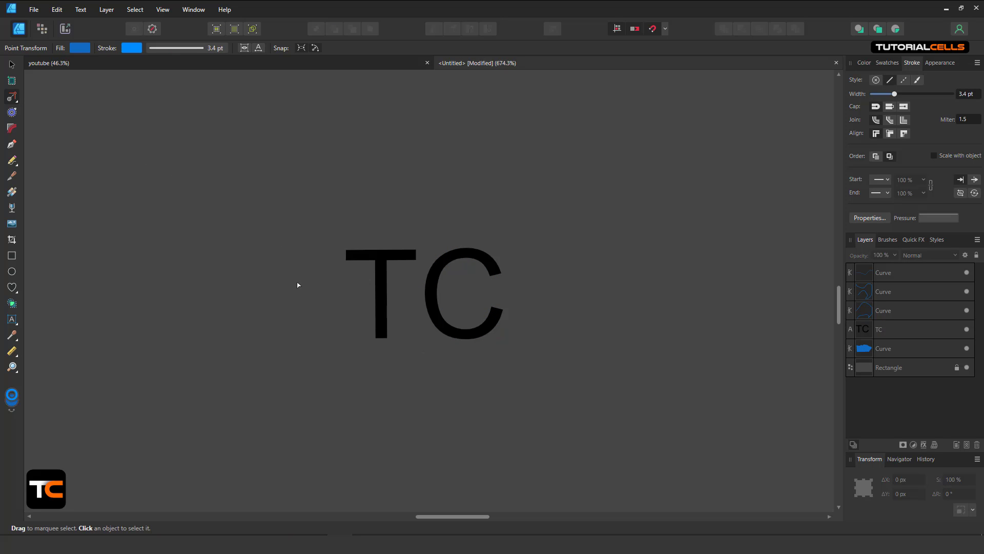